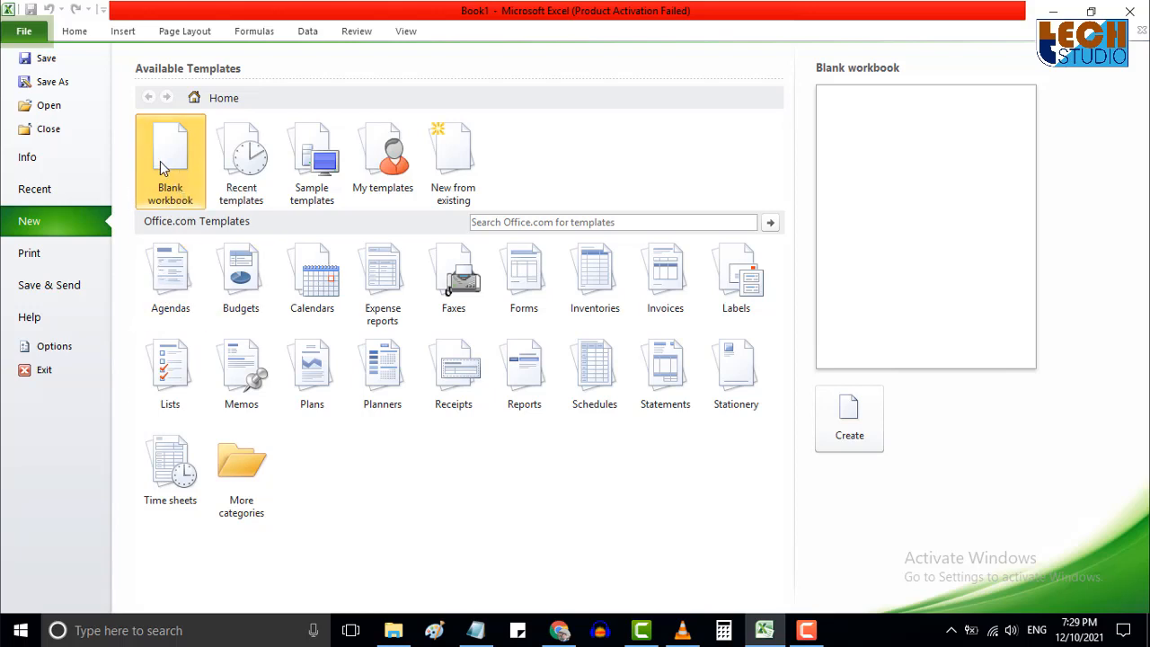
Create a new blank workbook.
left_click(841, 420)
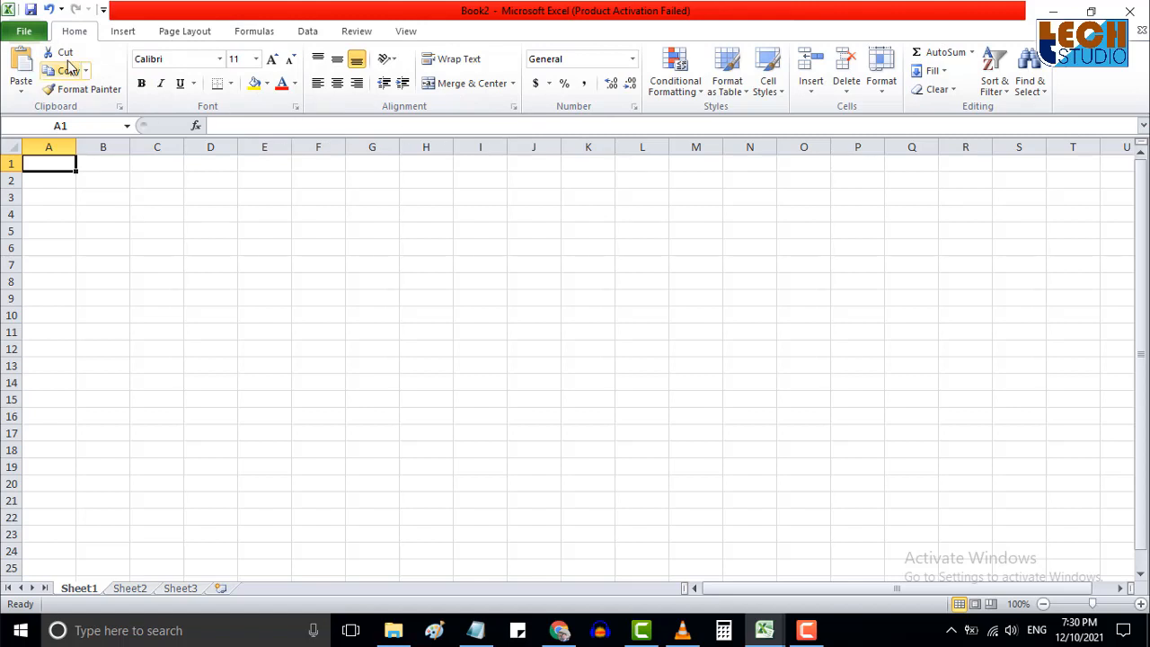
Look over the command groups for inserting, page layout, formulas, data, reviewing and viewing, ending on the Home commands.
left_click(114, 33)
left_click(165, 35)
left_click(247, 32)
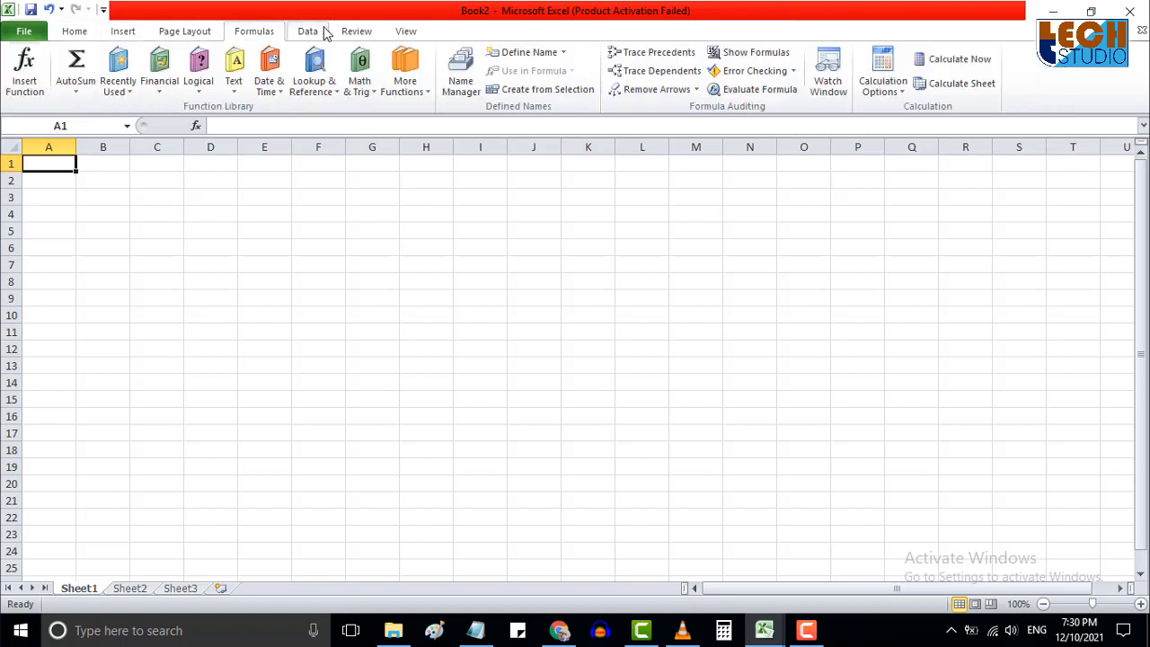
left_click(308, 31)
left_click(403, 34)
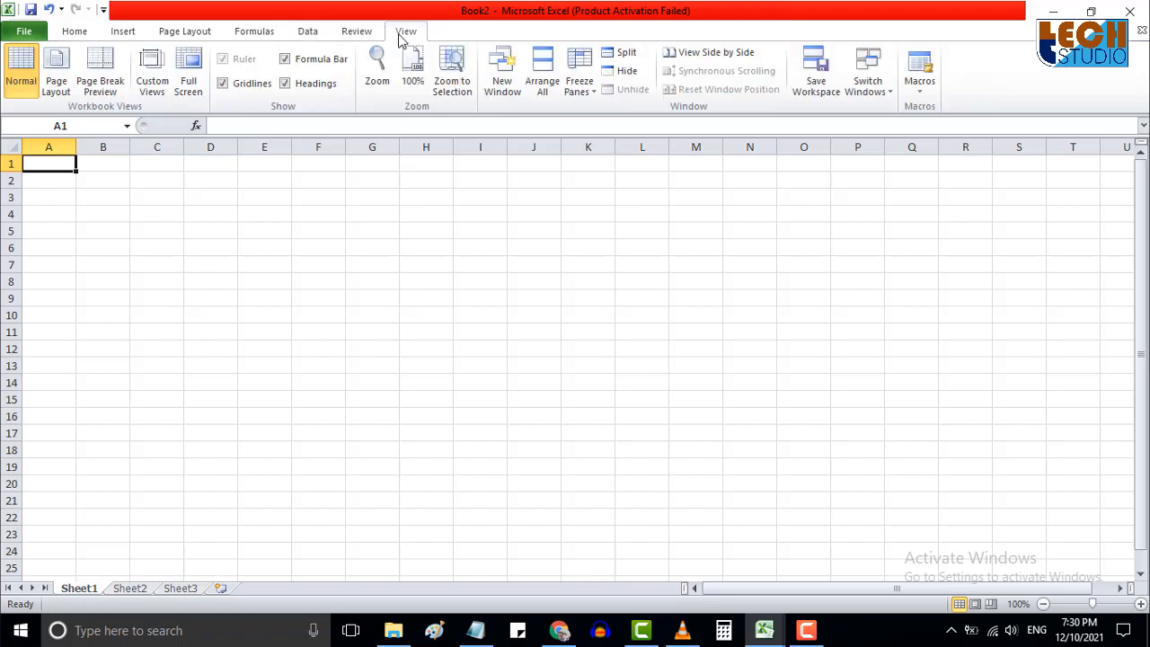
left_click(357, 33)
left_click(321, 33)
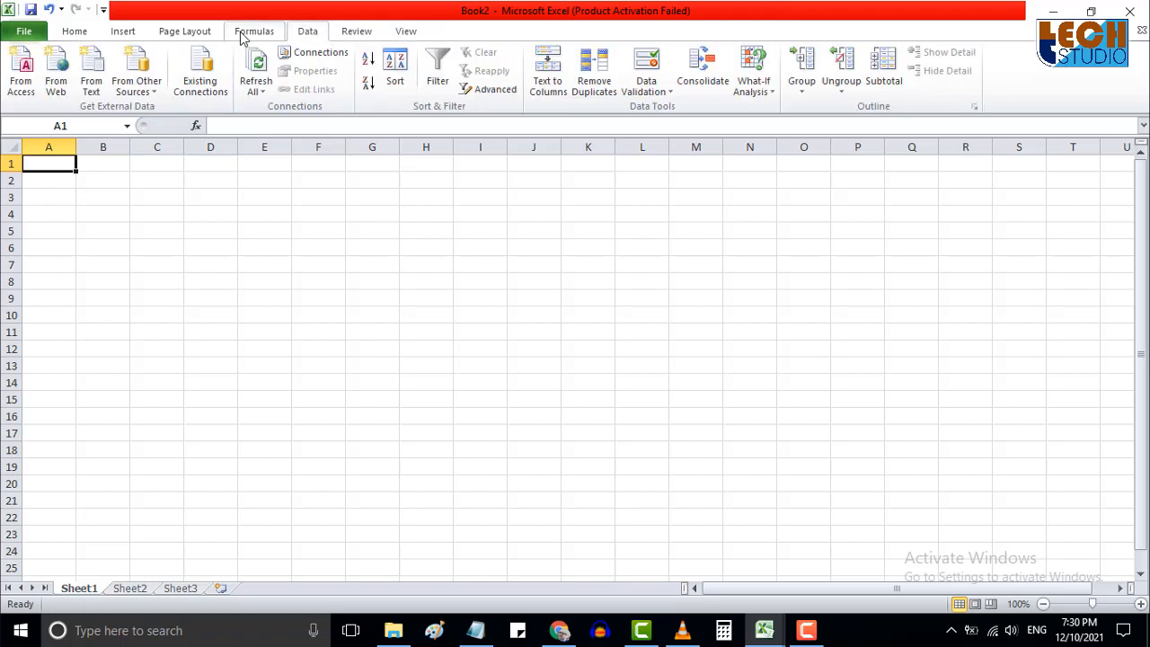
left_click(244, 36)
left_click(168, 36)
left_click(128, 34)
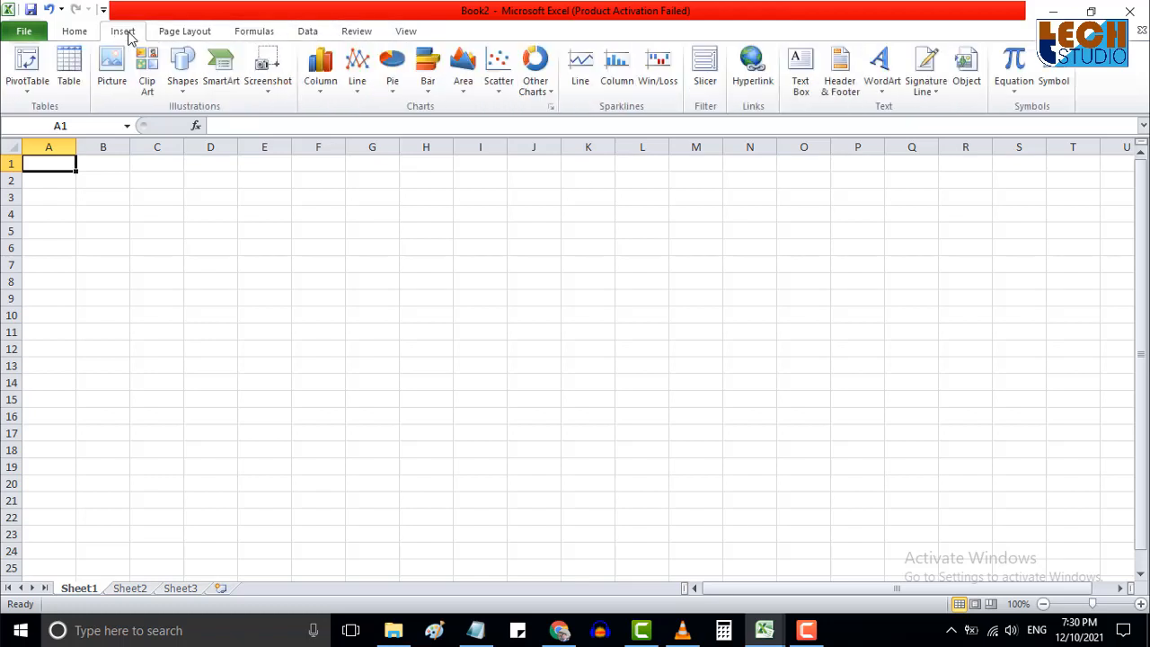
left_click(75, 32)
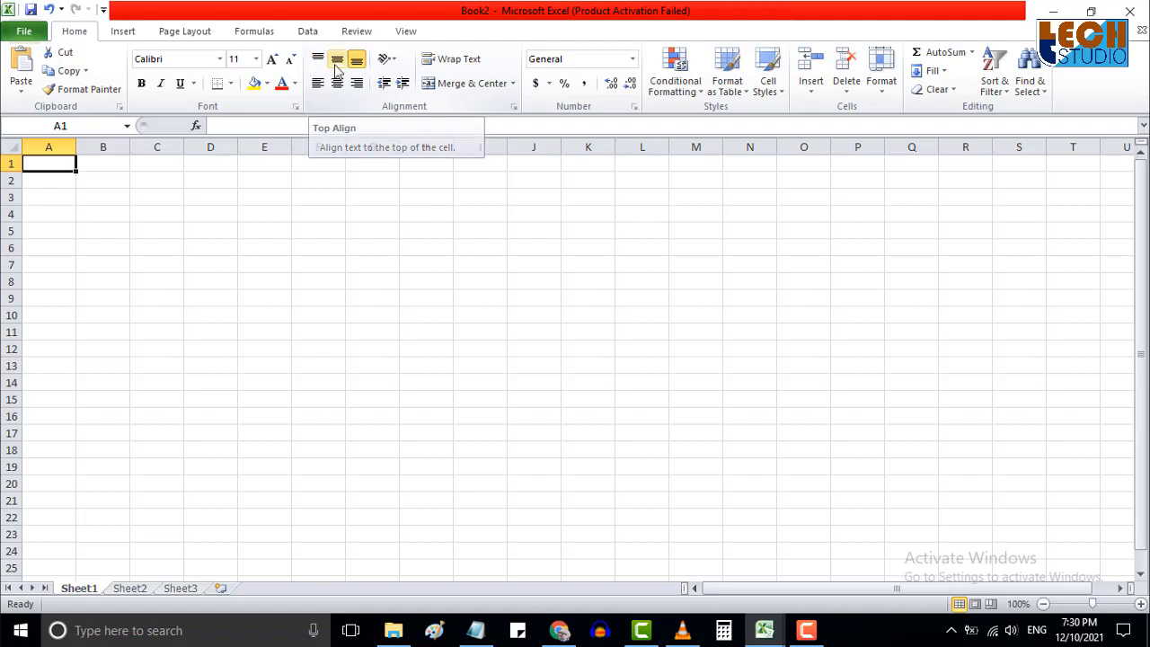
Inspect the Format Cells font settings, the Office clipboard contents and the number format categories without changing anything.
left_click(295, 105)
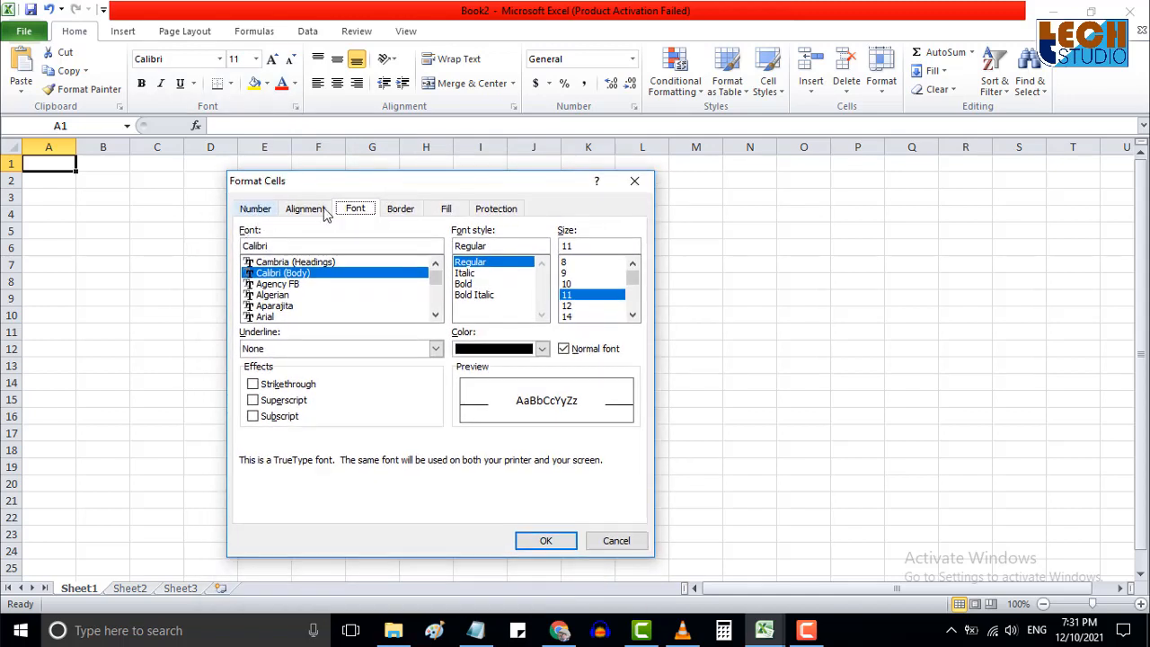
left_click(634, 181)
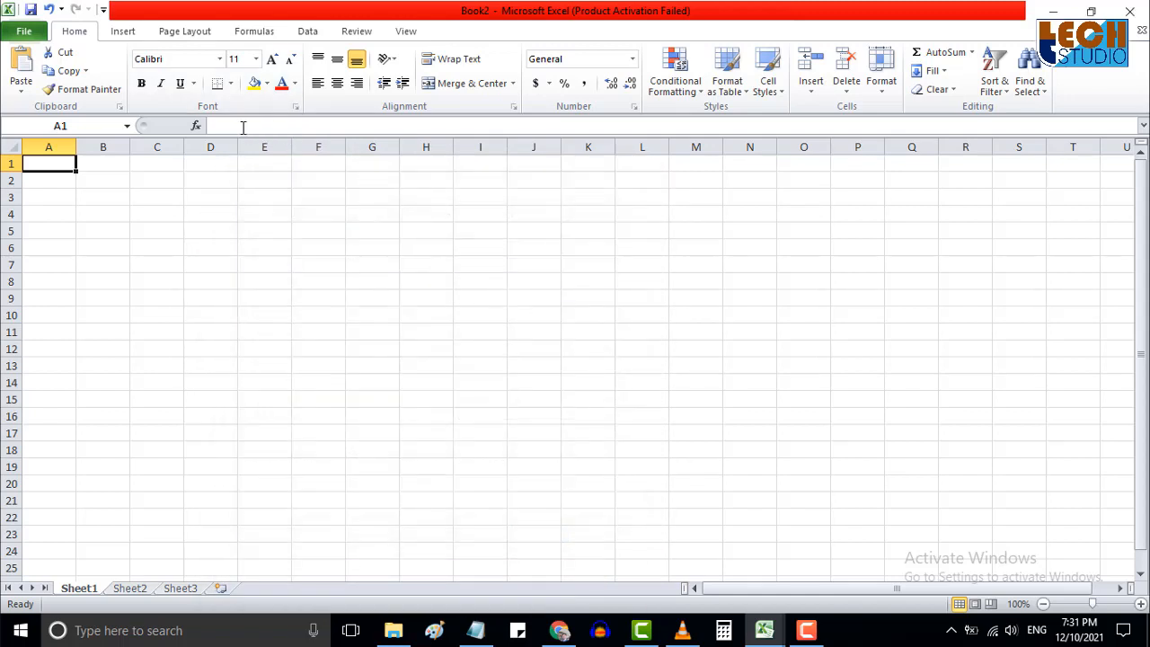
left_click(119, 108)
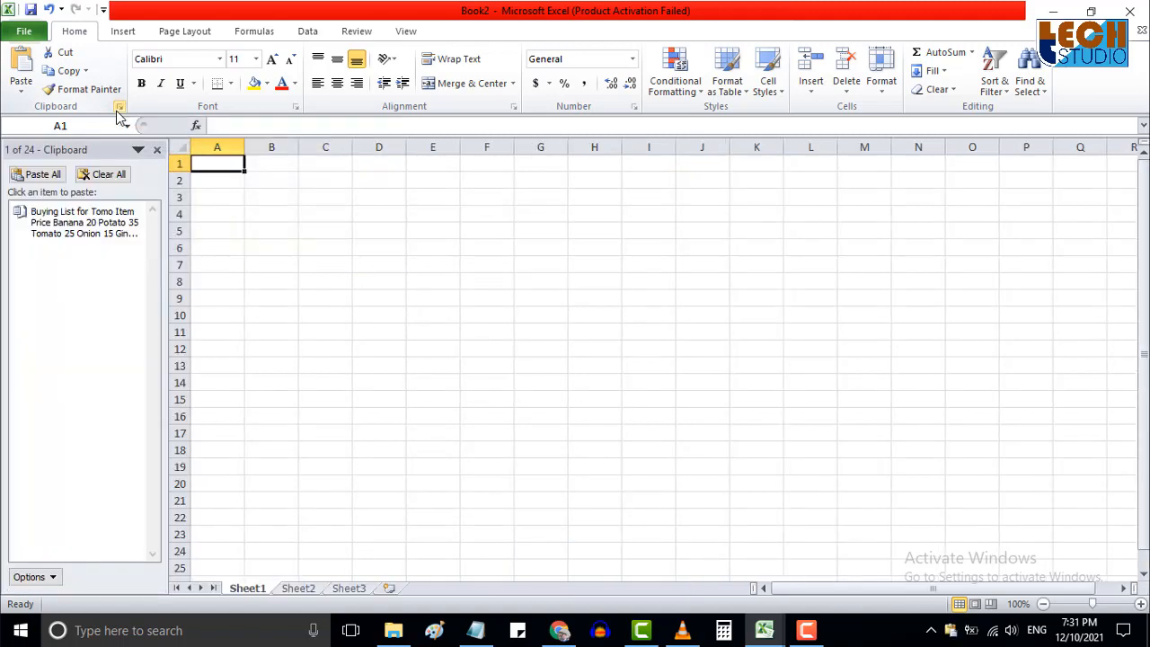
left_click(119, 108)
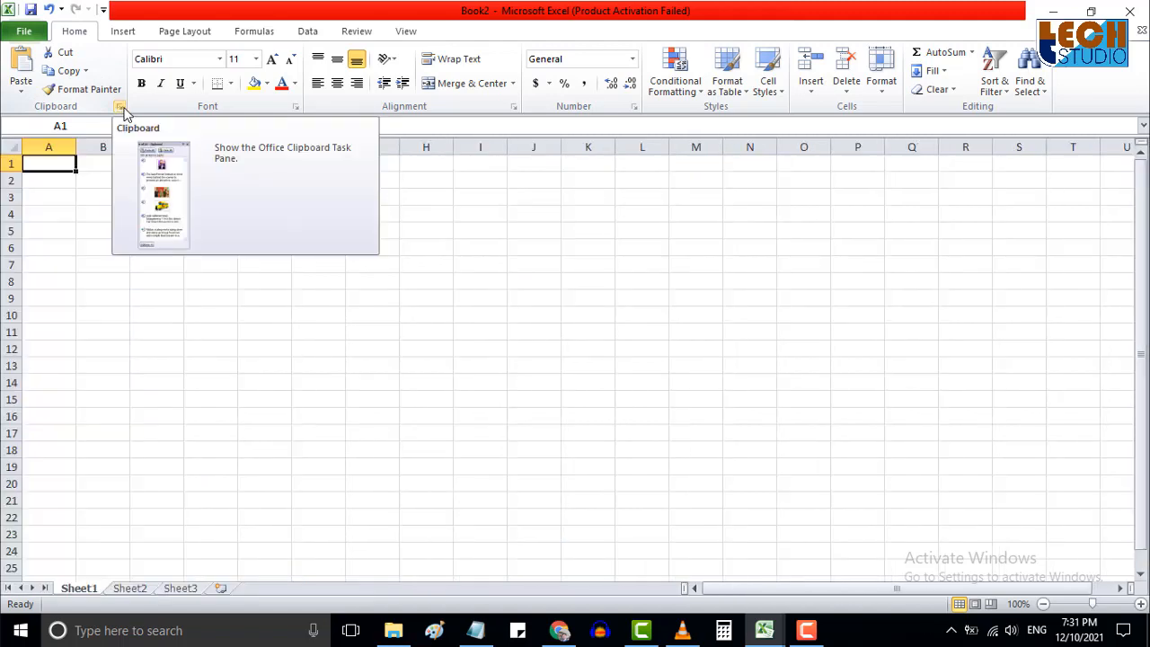
left_click(634, 107)
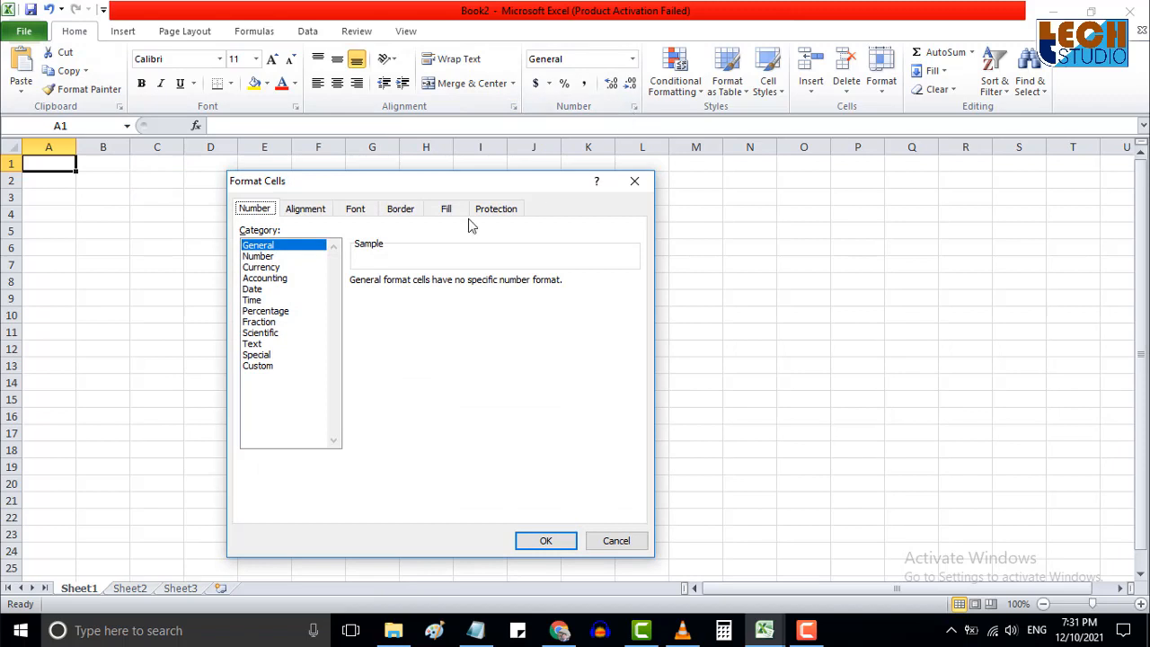
left_click(633, 182)
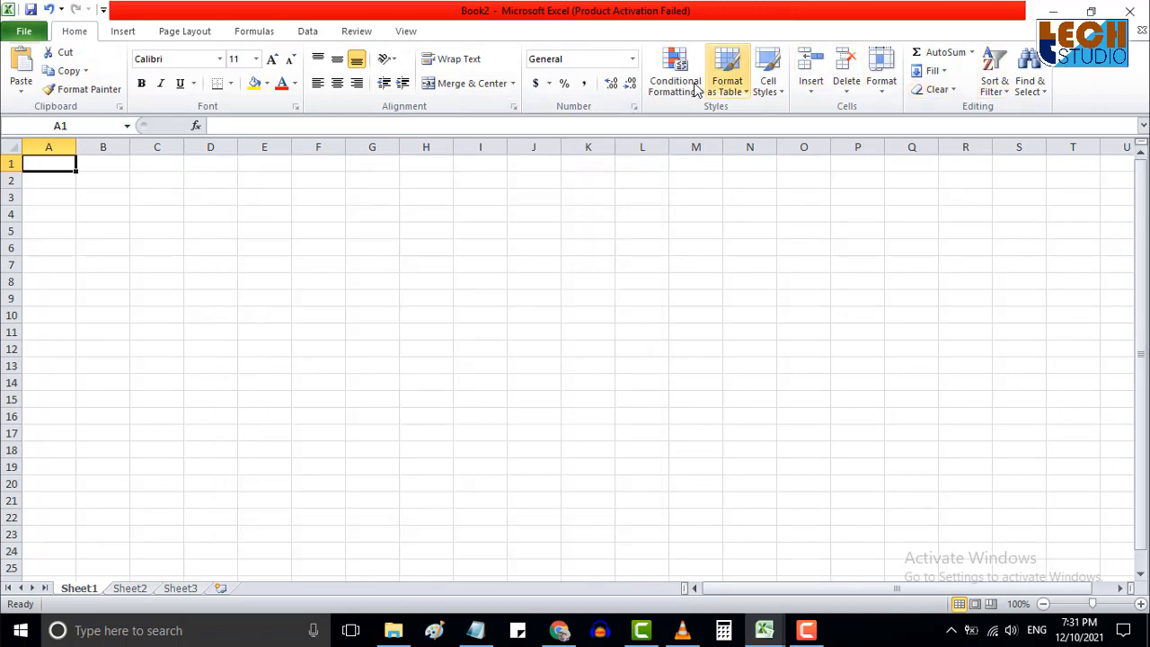
left_click(123, 36)
left_click(184, 32)
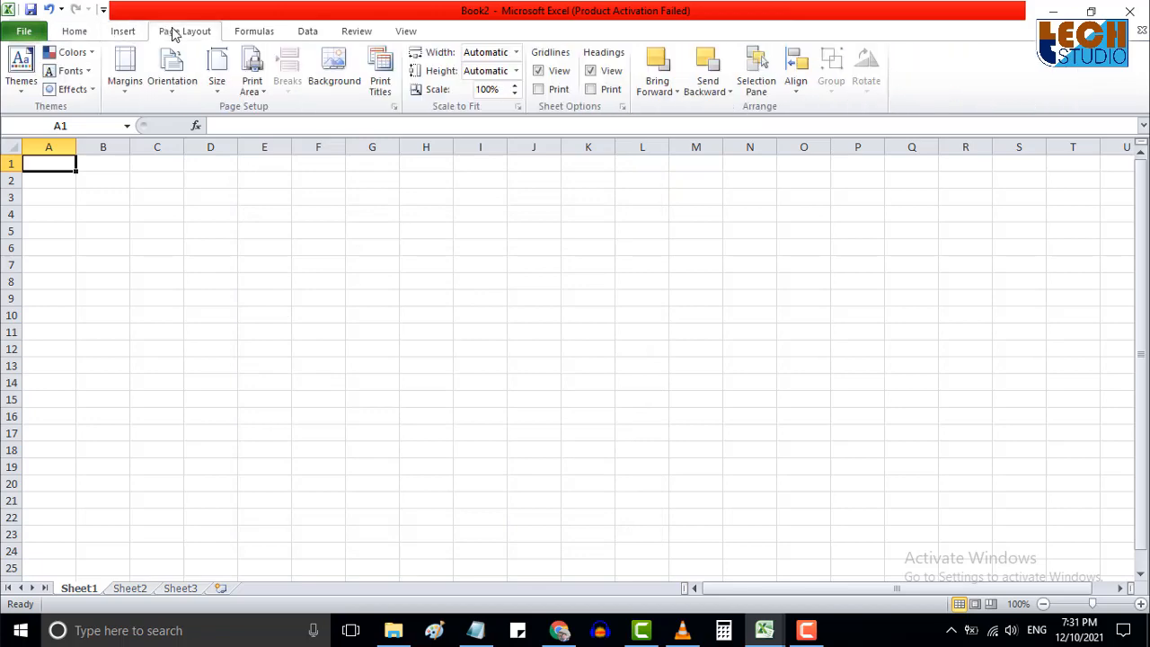
left_click(262, 32)
left_click(310, 34)
left_click(352, 36)
left_click(403, 34)
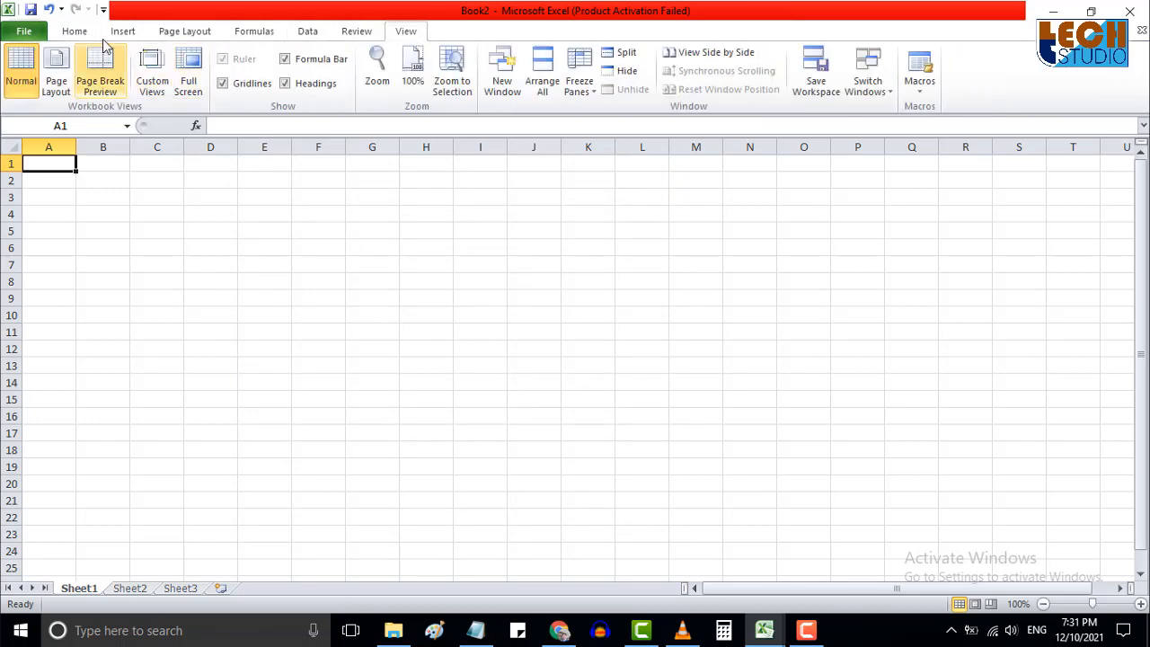
left_click(76, 34)
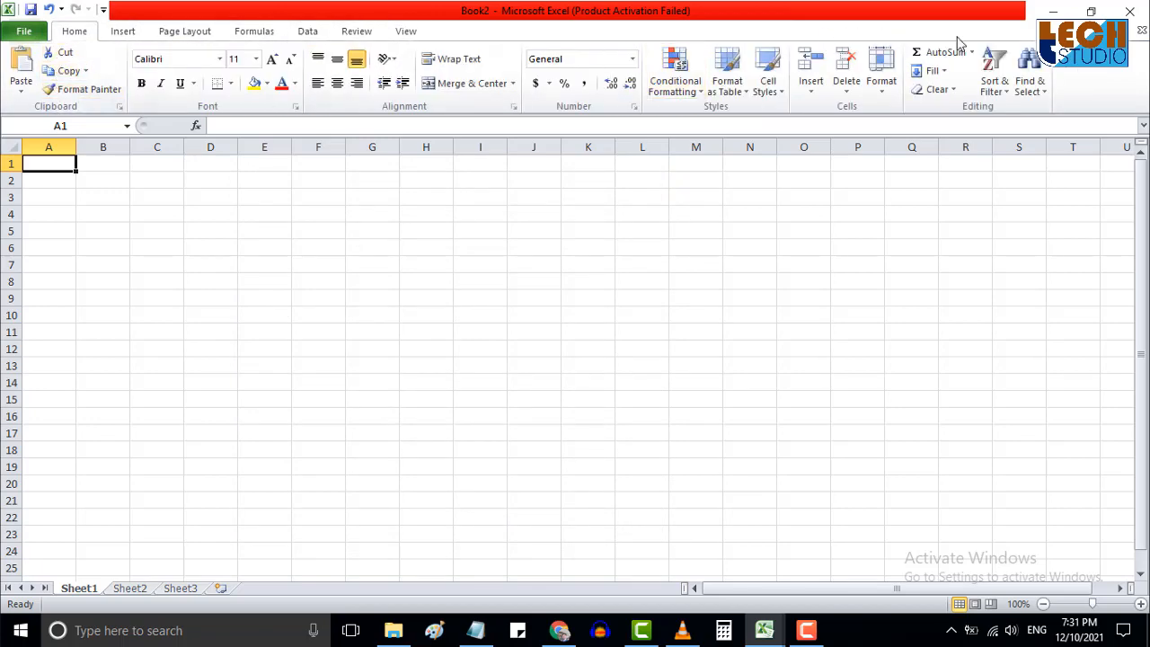
left_click(45, 180)
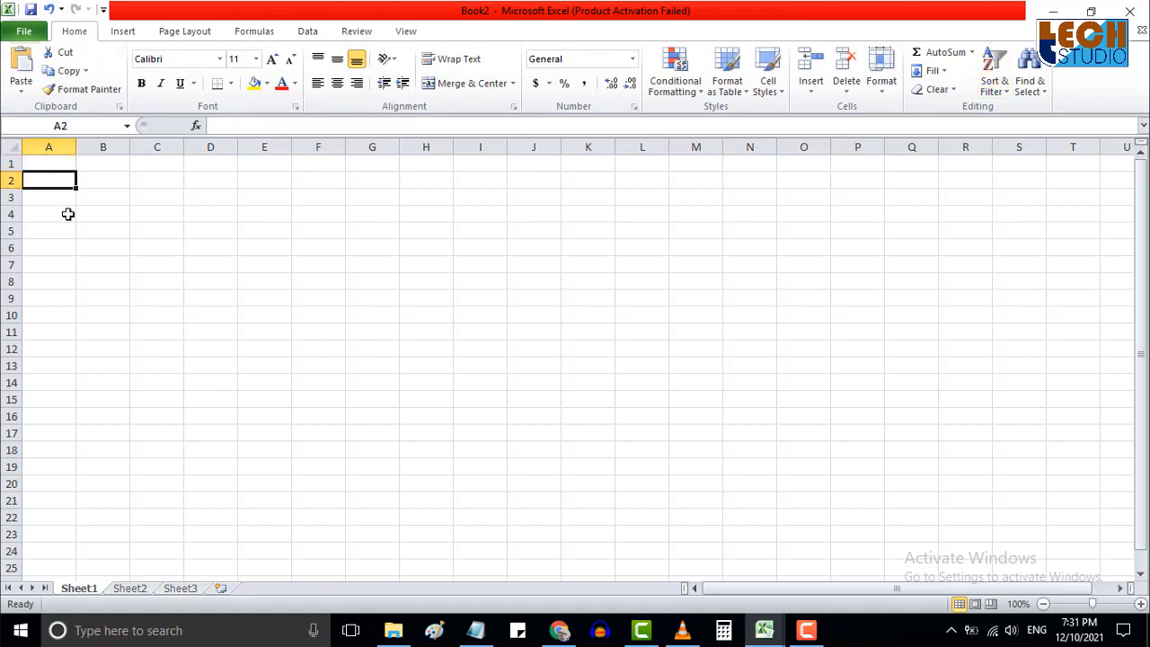
left_click(67, 214)
left_click(96, 200)
left_click(137, 193)
left_click(144, 211)
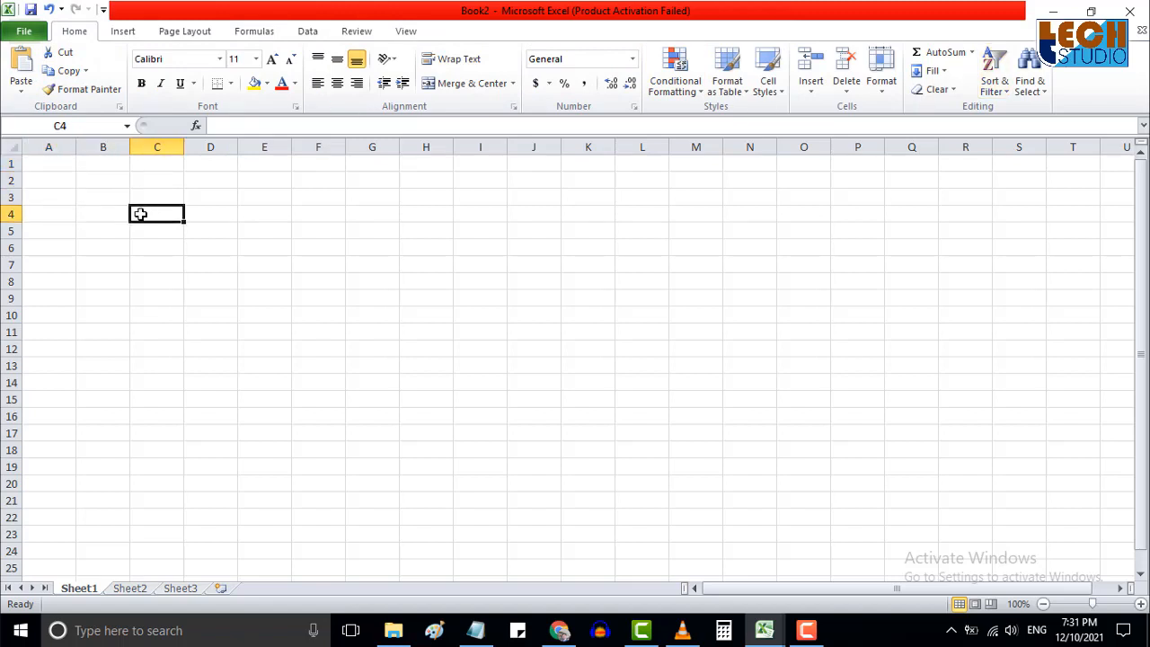
left_click(98, 192)
left_click(96, 214)
left_click(149, 202)
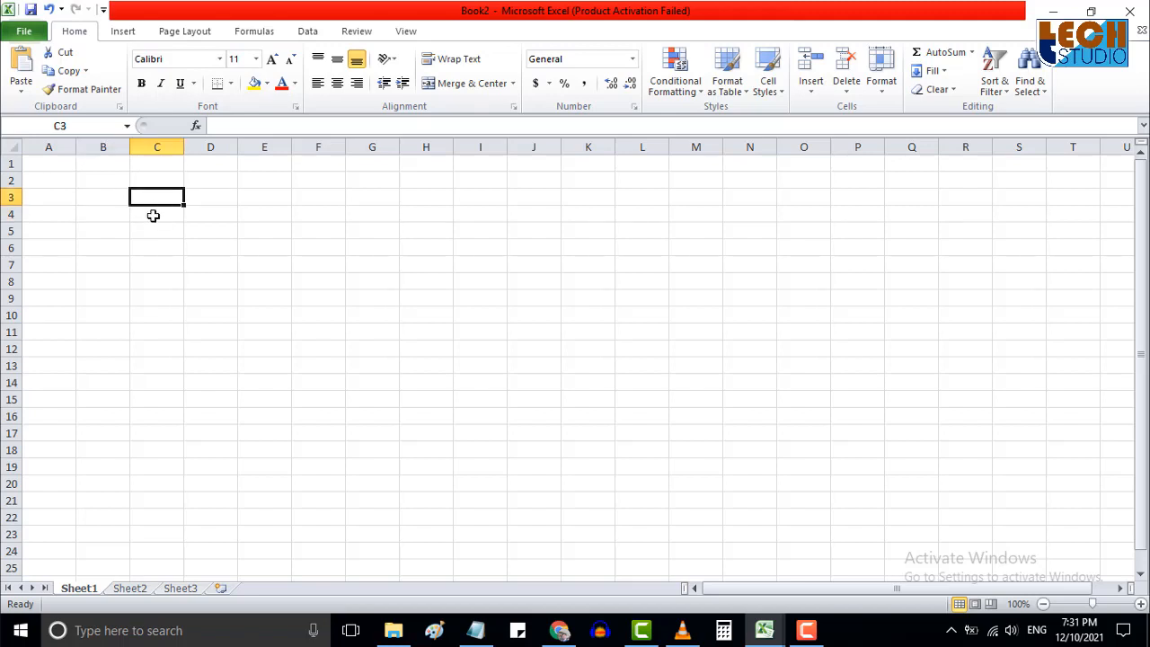
left_click(154, 218)
left_click(108, 193)
left_click(102, 212)
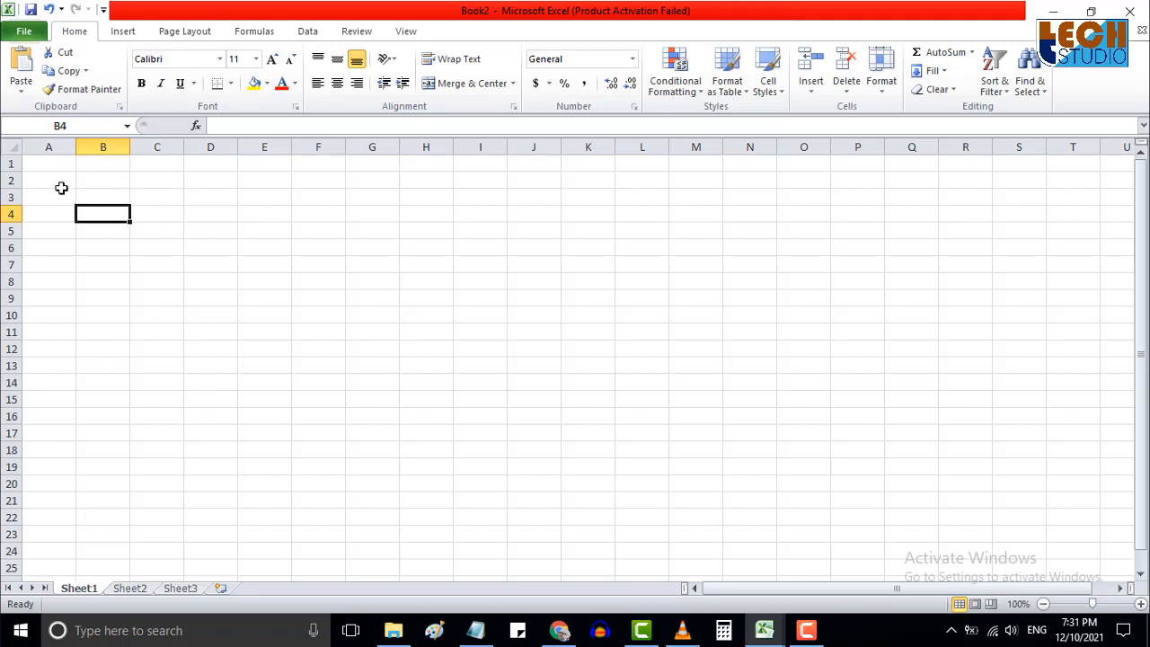
left_click_drag(49, 165, 325, 348)
left_click_drag(202, 258, 193, 250)
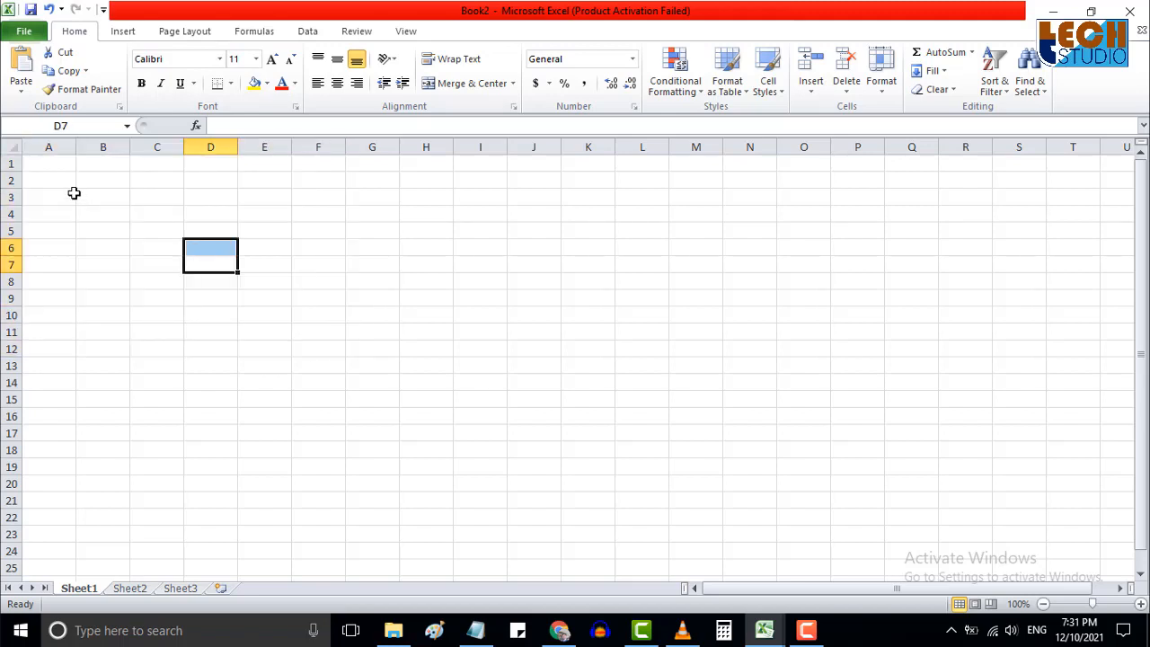
left_click(64, 173)
left_click(45, 165)
left_click(58, 210)
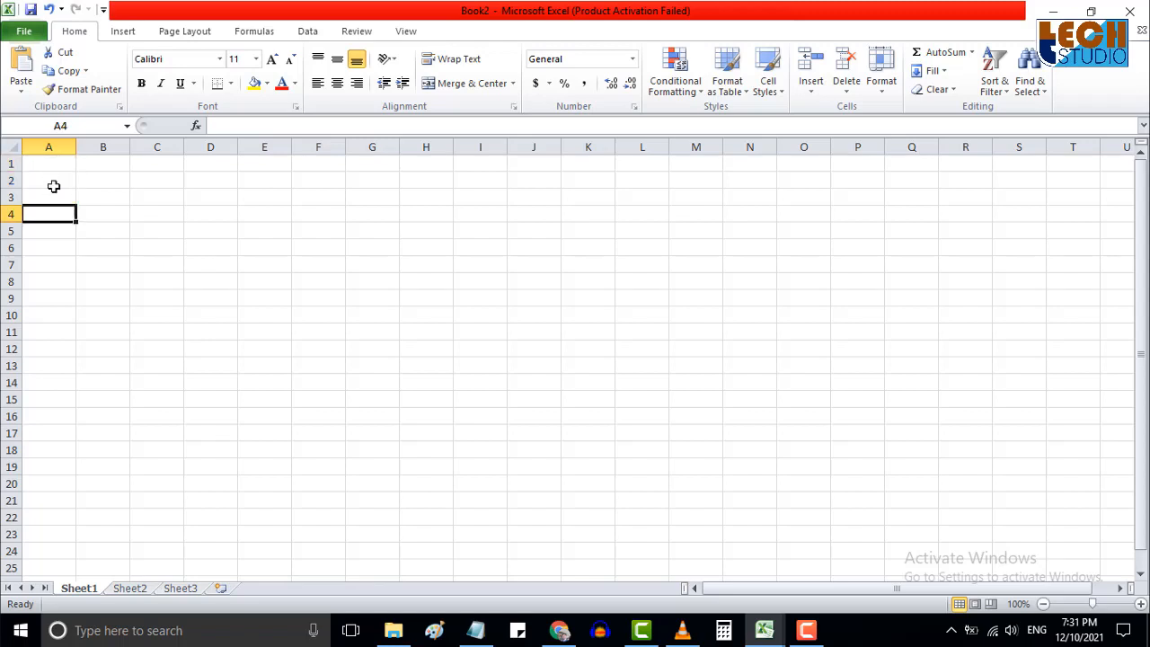
Enter the title "Buying List for tomo" in cell A1.
left_click(48, 165)
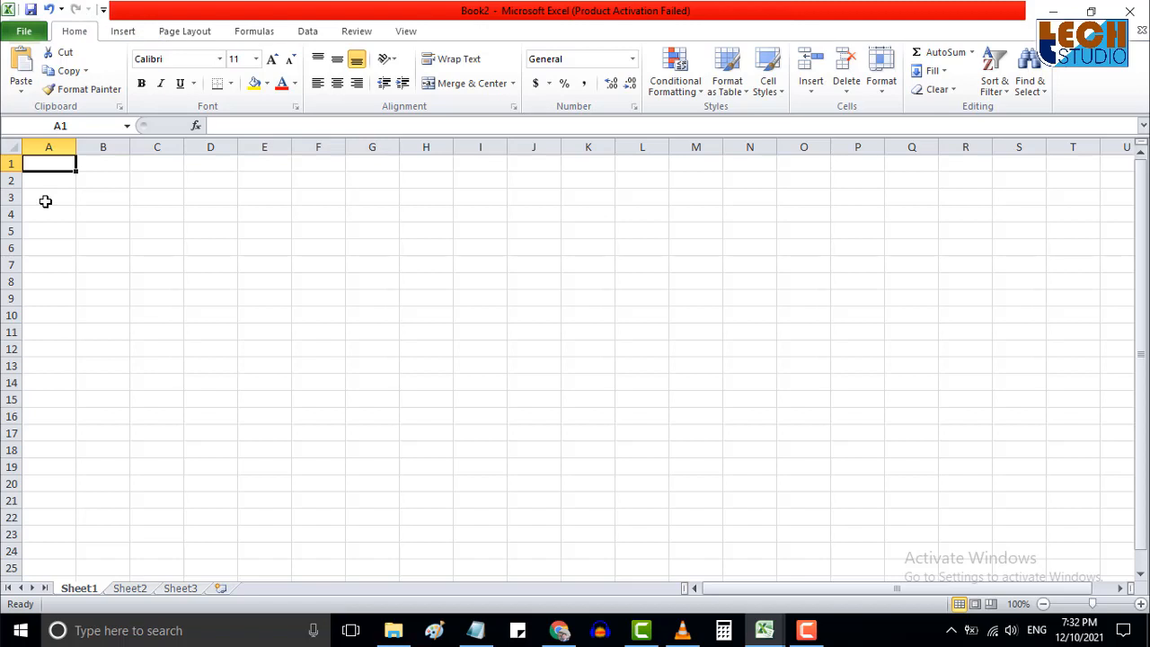
type("Buyi")
type("ng List for tomo")
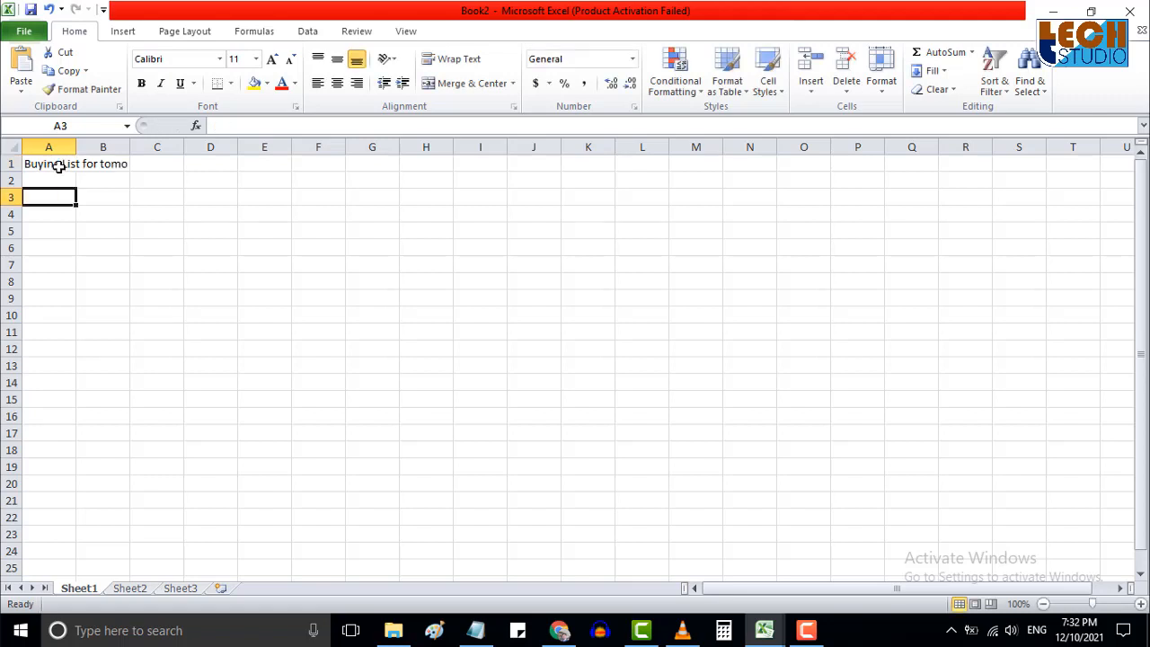
Compare the contents of cells A1 and B1 to check which cell holds the title text.
left_click(58, 167)
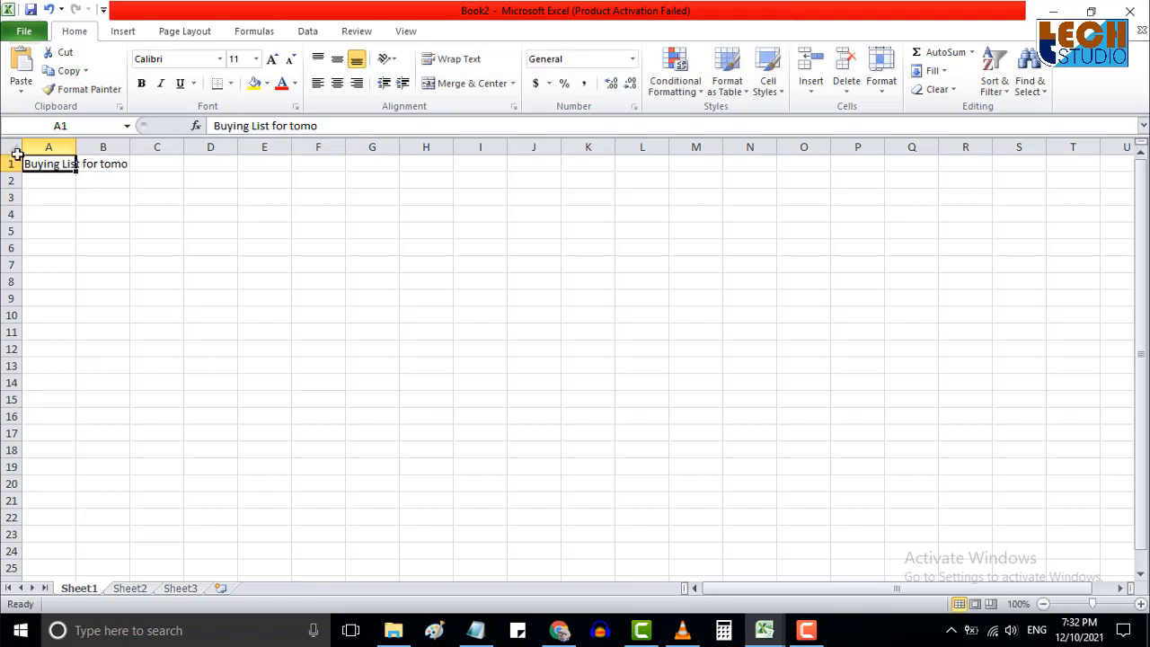
left_click_drag(41, 165, 108, 165)
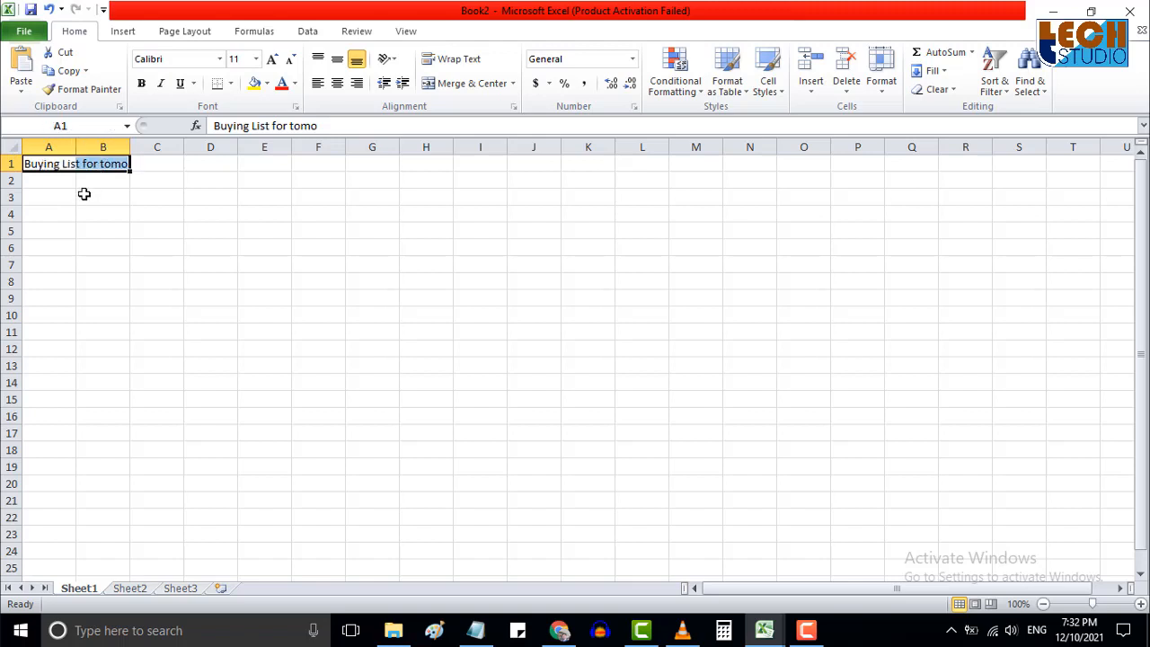
left_click(82, 192)
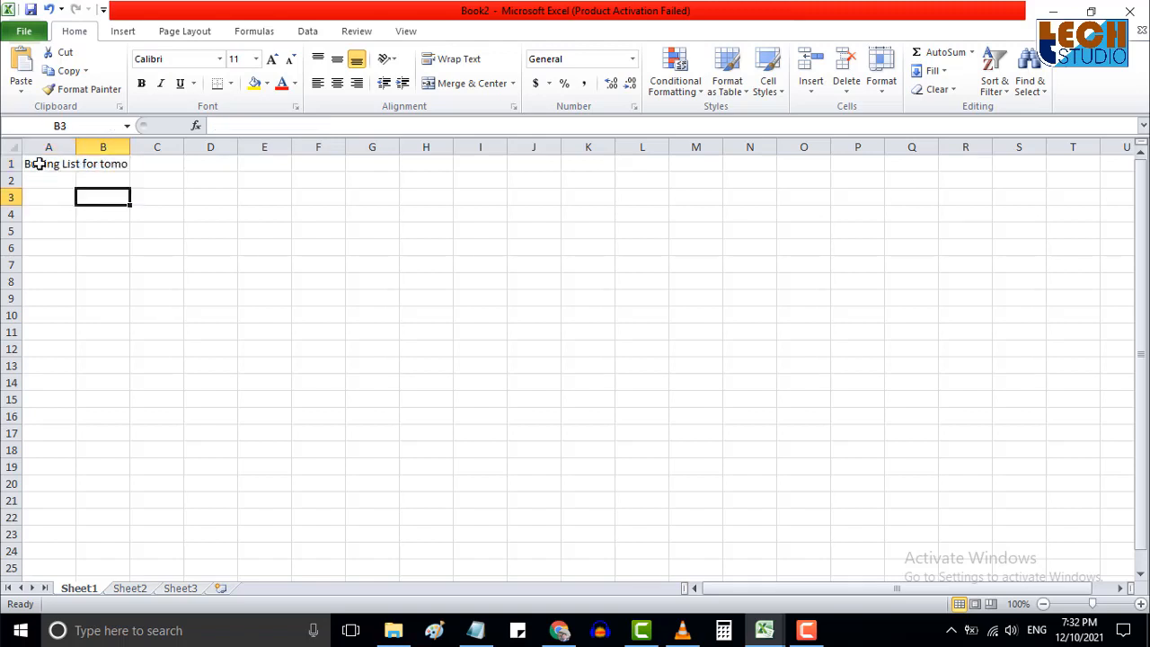
left_click(39, 164)
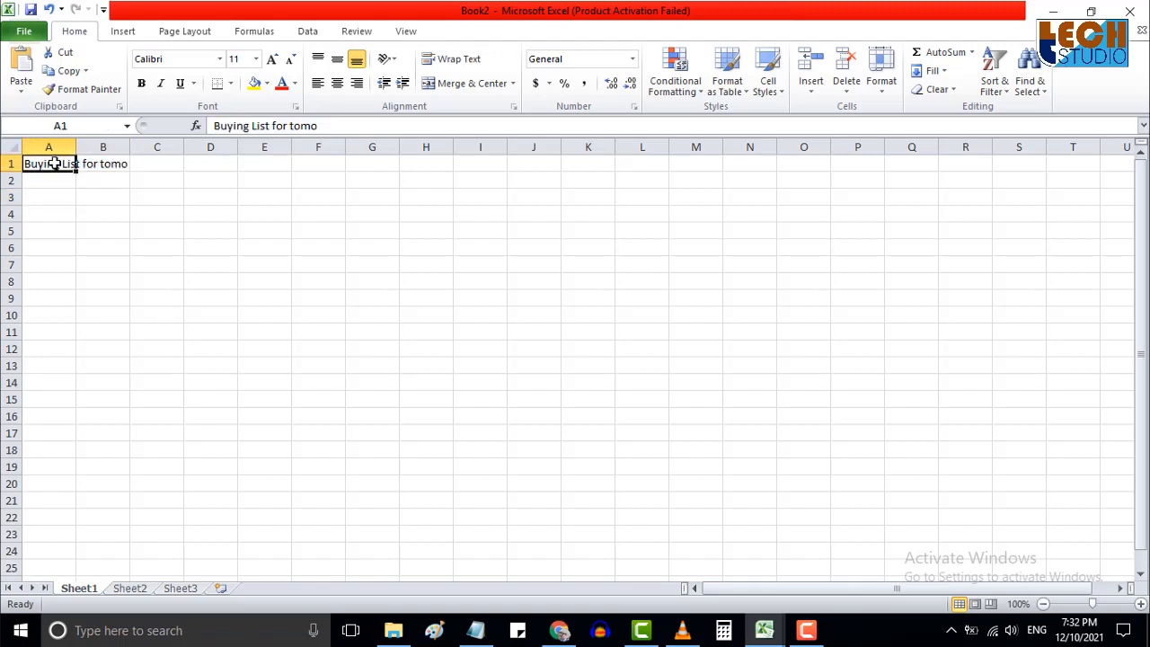
left_click(95, 164)
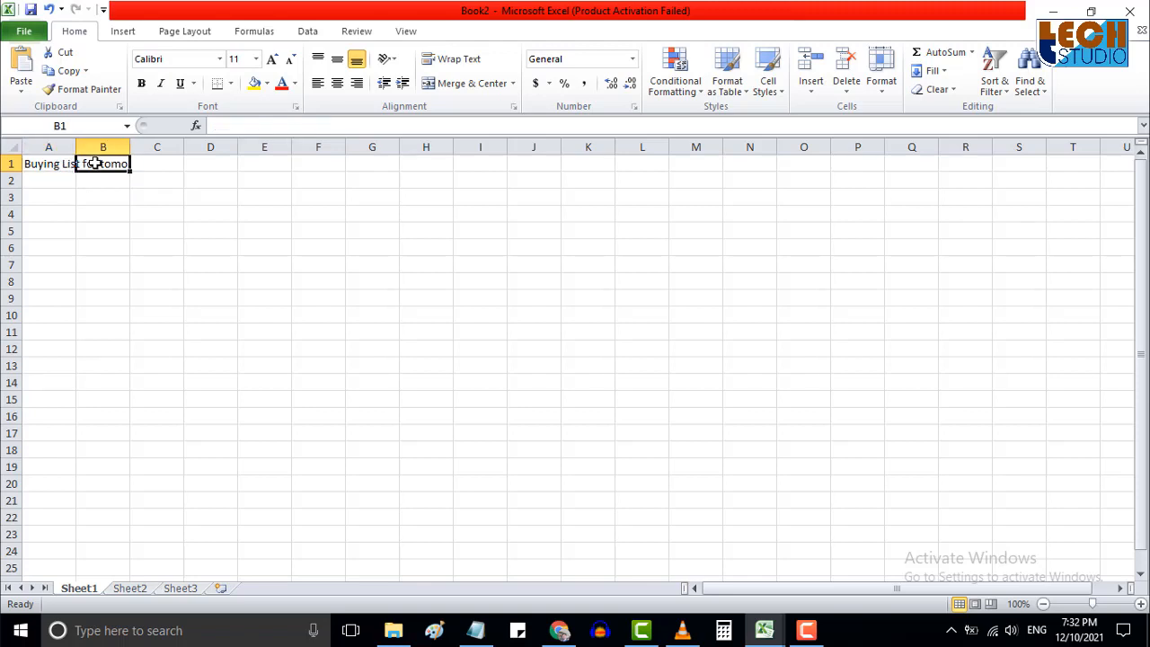
left_click(59, 164)
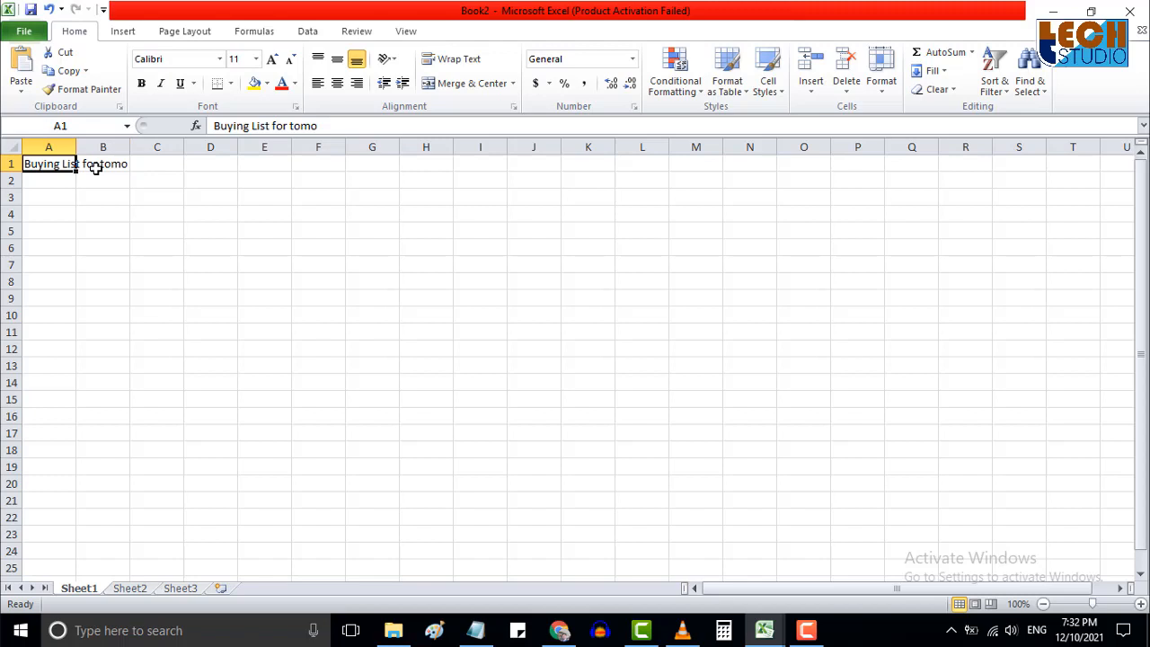
left_click(96, 165)
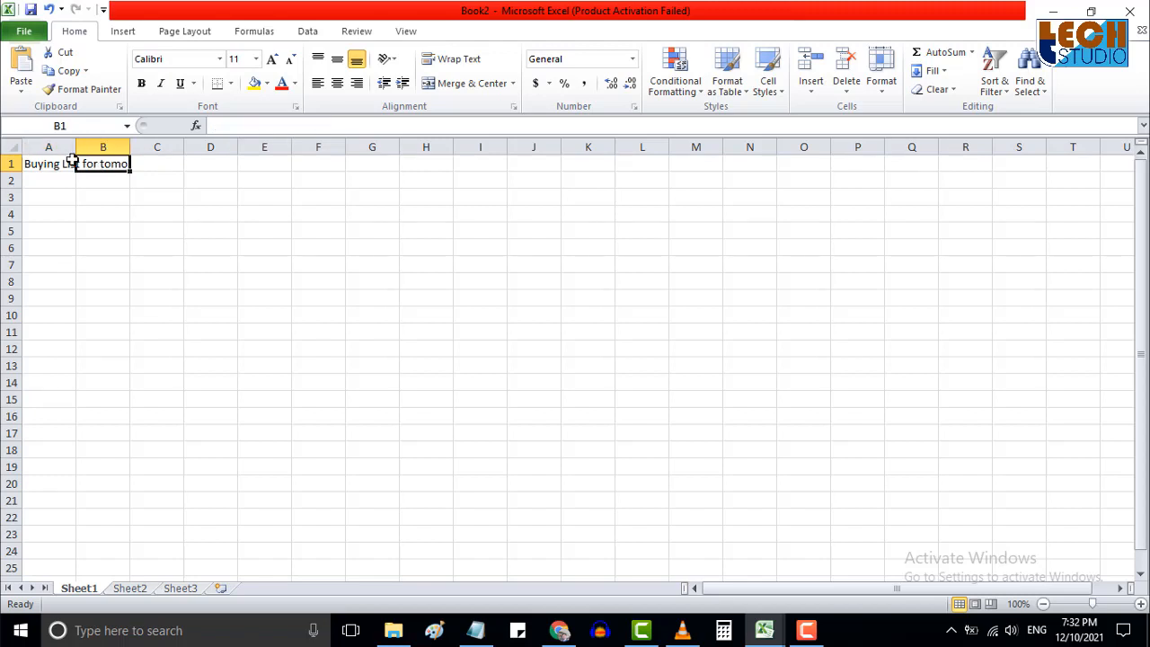
left_click(43, 158)
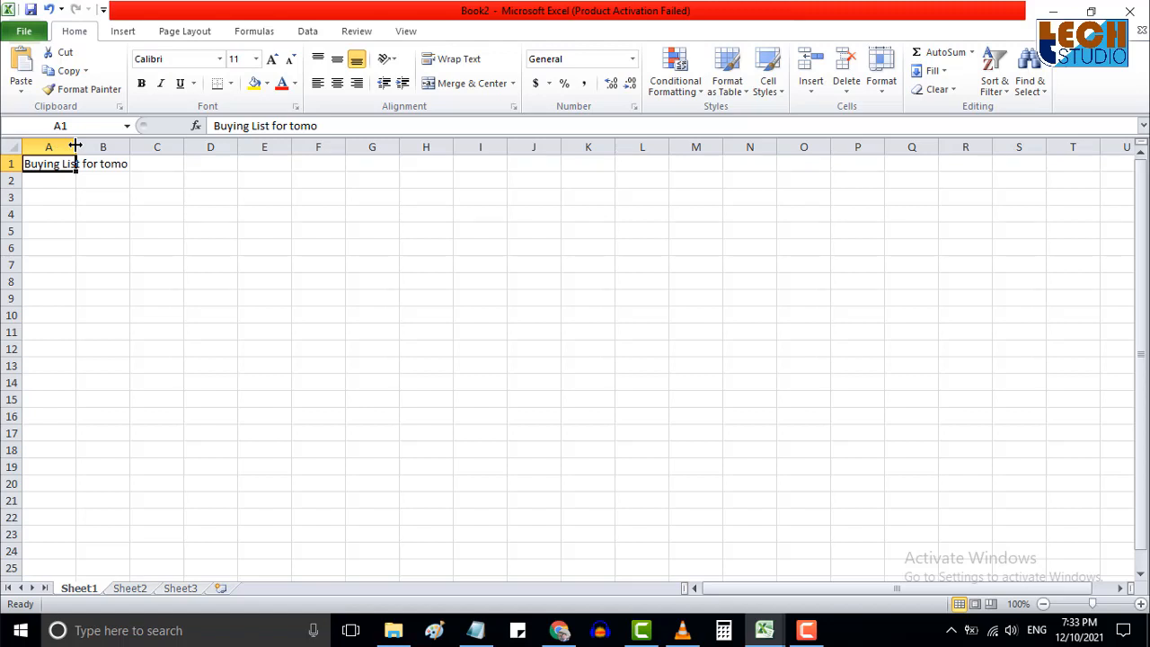
Try manually widening column A to about twice its width to fit the title, and undo the change.
left_click_drag(75, 145, 131, 146)
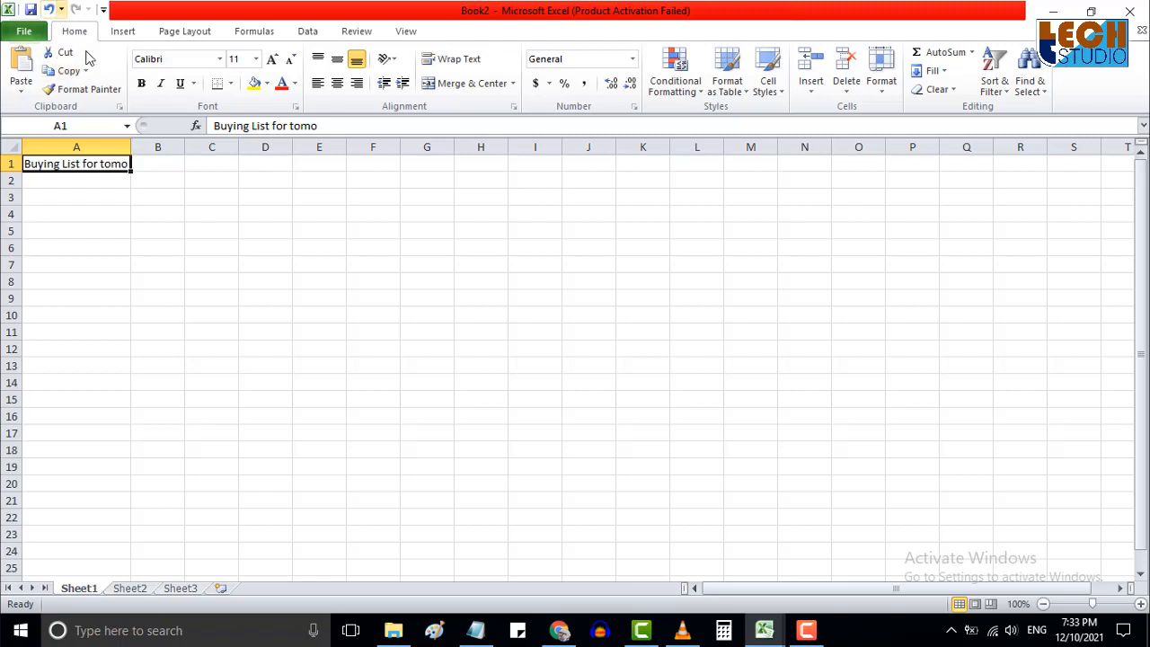
left_click(49, 9)
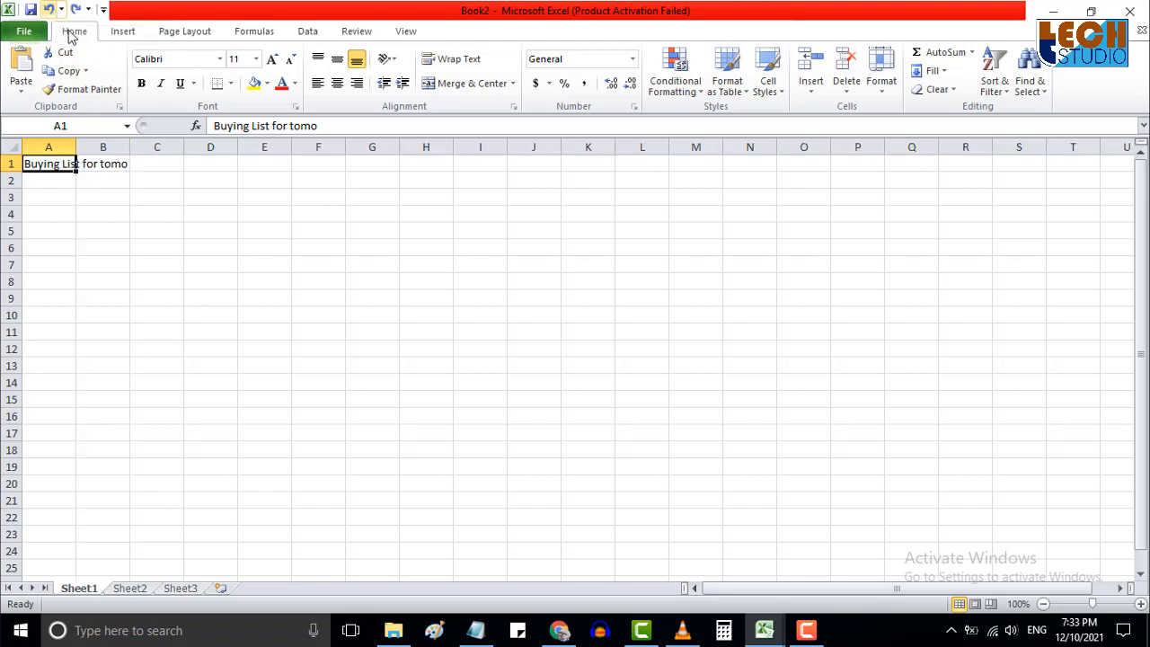
AutoFit the width of column A to the title text and select the whole column.
double_click(77, 147)
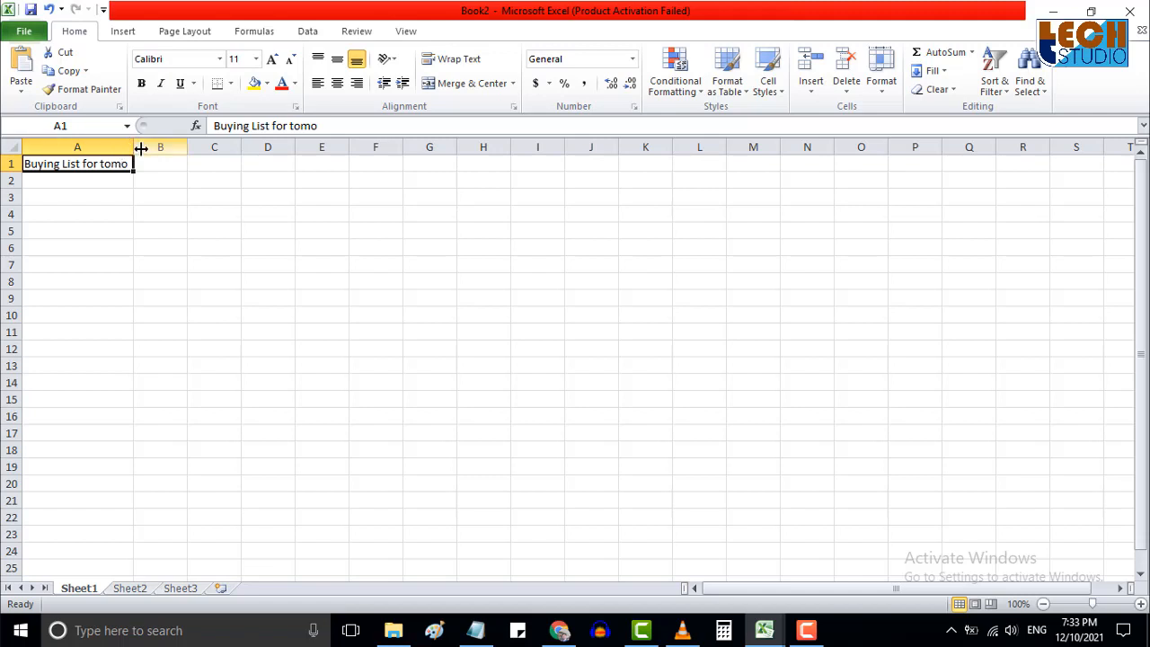
left_click(79, 147)
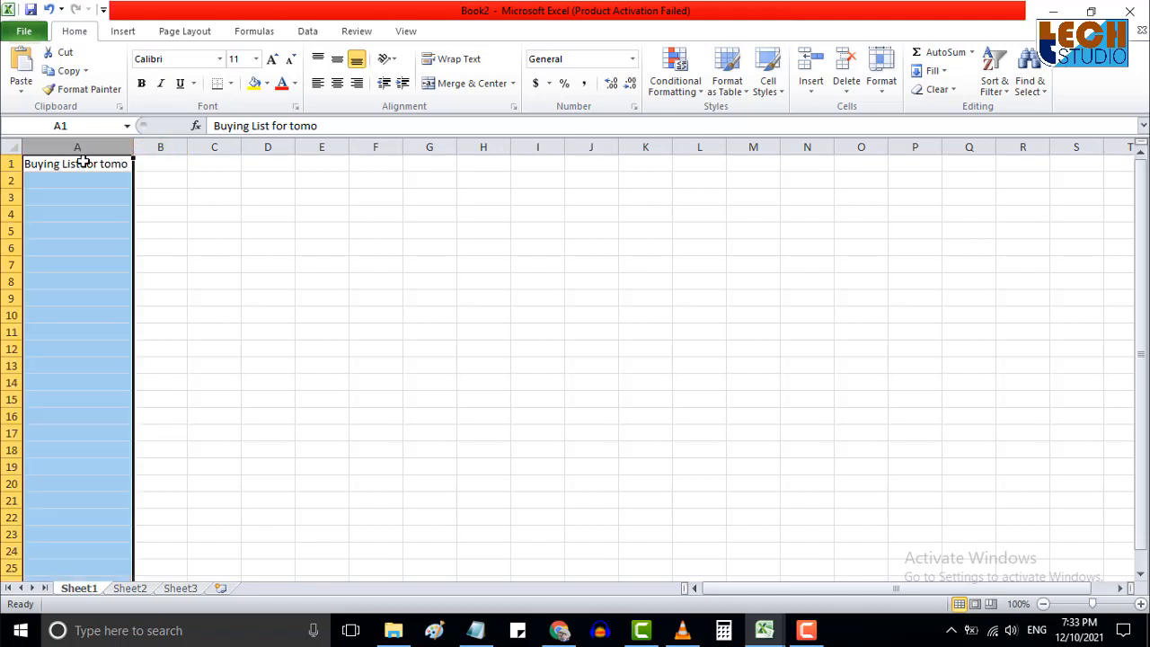
List Potato, Tomato, Ginger and Onion in A2:A5, and enter 1kg and 2kg in B2:B3.
left_click(83, 162)
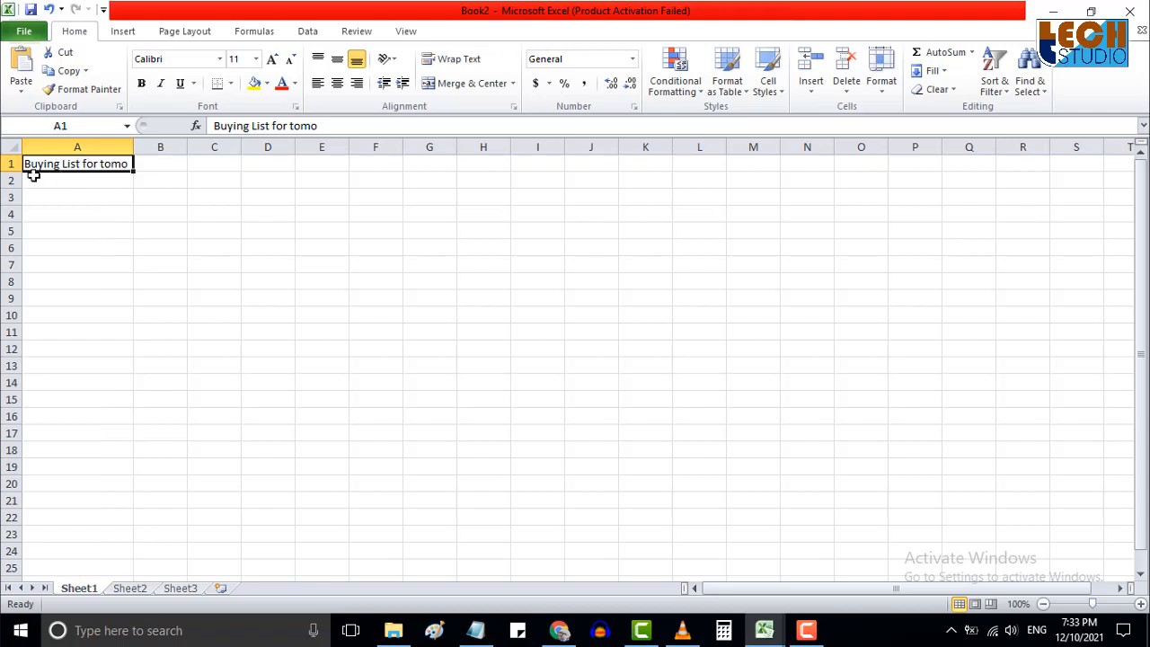
left_click(89, 184)
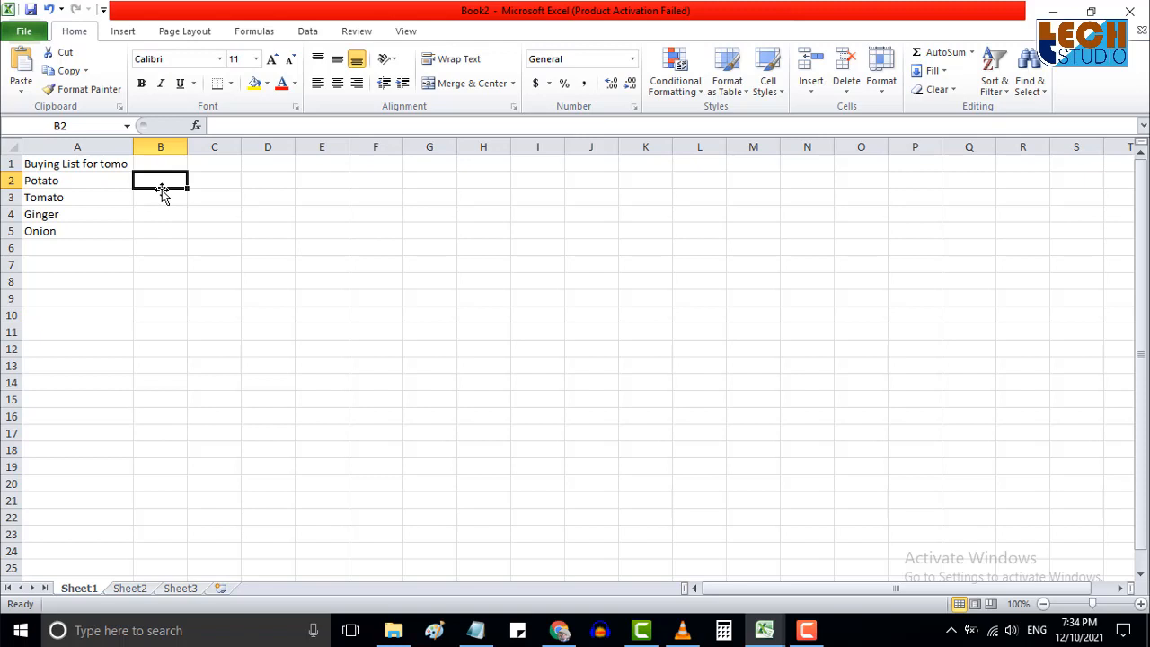
type("1kg")
key("Return")
type("2kg")
key("Return")
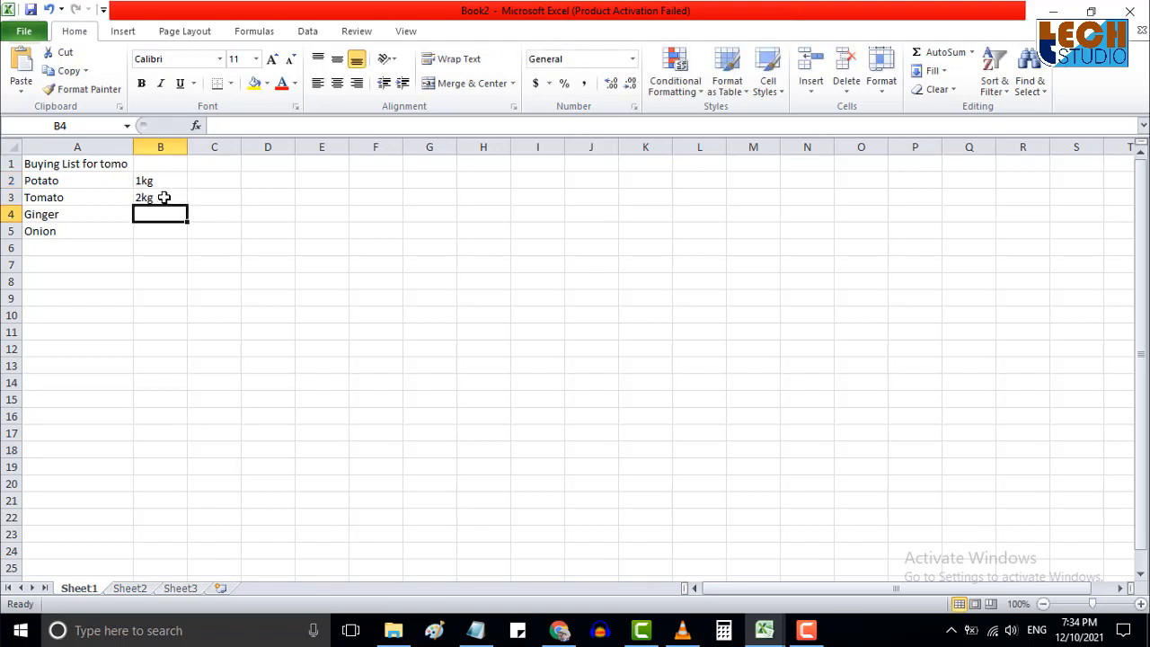
Enter the remaining quantities in column B: 3kg for Ginger and 5kg for Onion.
left_click(163, 197)
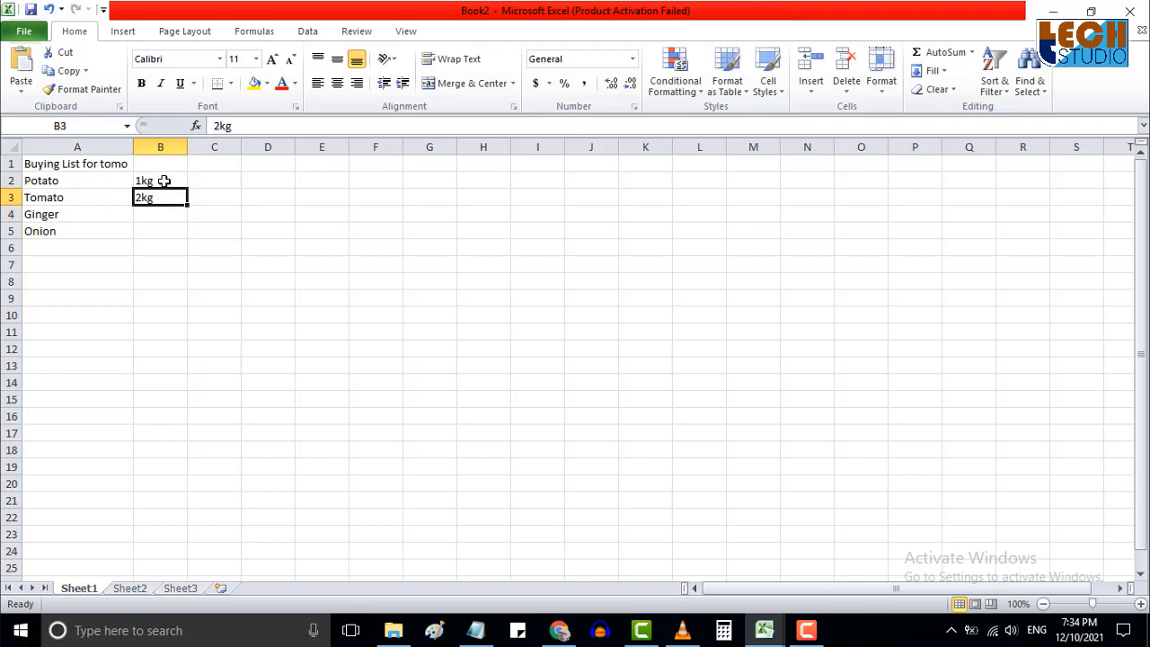
left_click(162, 181)
left_click(160, 199)
left_click(159, 214)
left_click(158, 232)
left_click(162, 214)
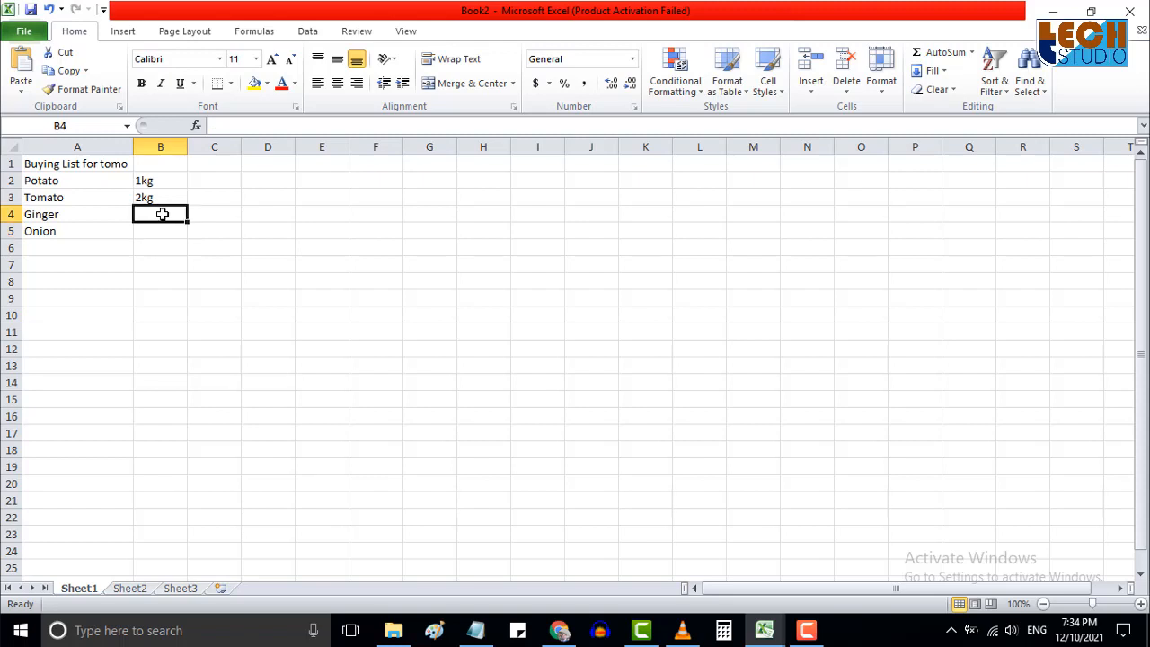
type("3kg")
left_click(161, 236)
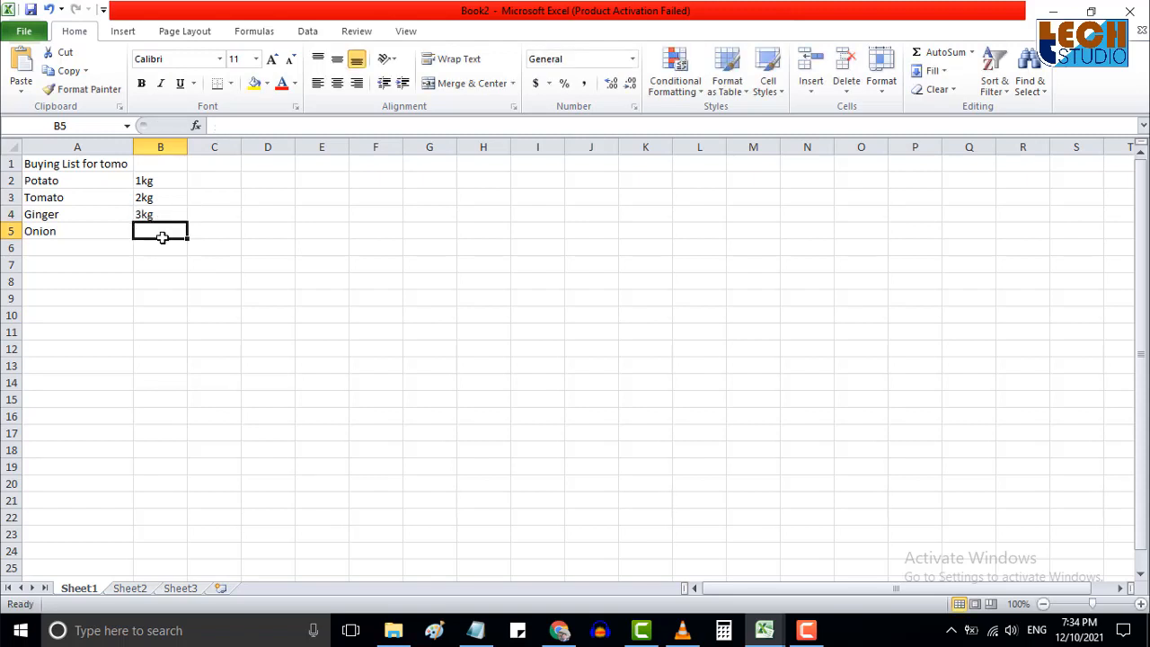
type("5kg")
Enter the prices 50, 30, 40 and 20 in C2:C5, and add the headers KG in B1 and Price in C1.
left_click(214, 180)
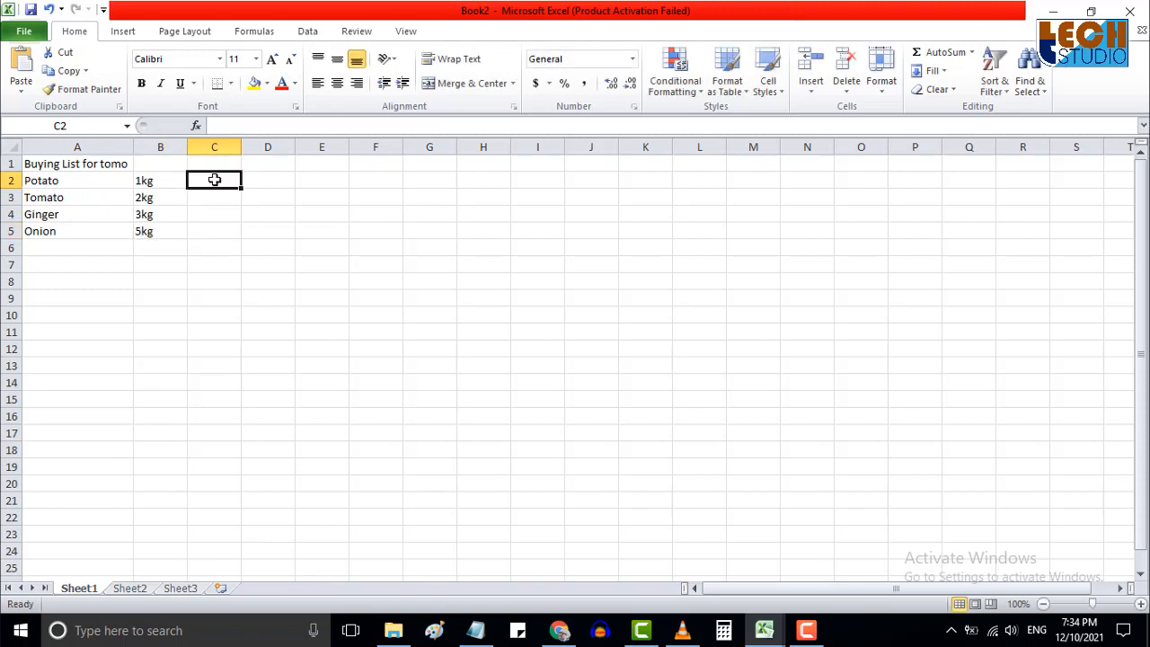
type("50")
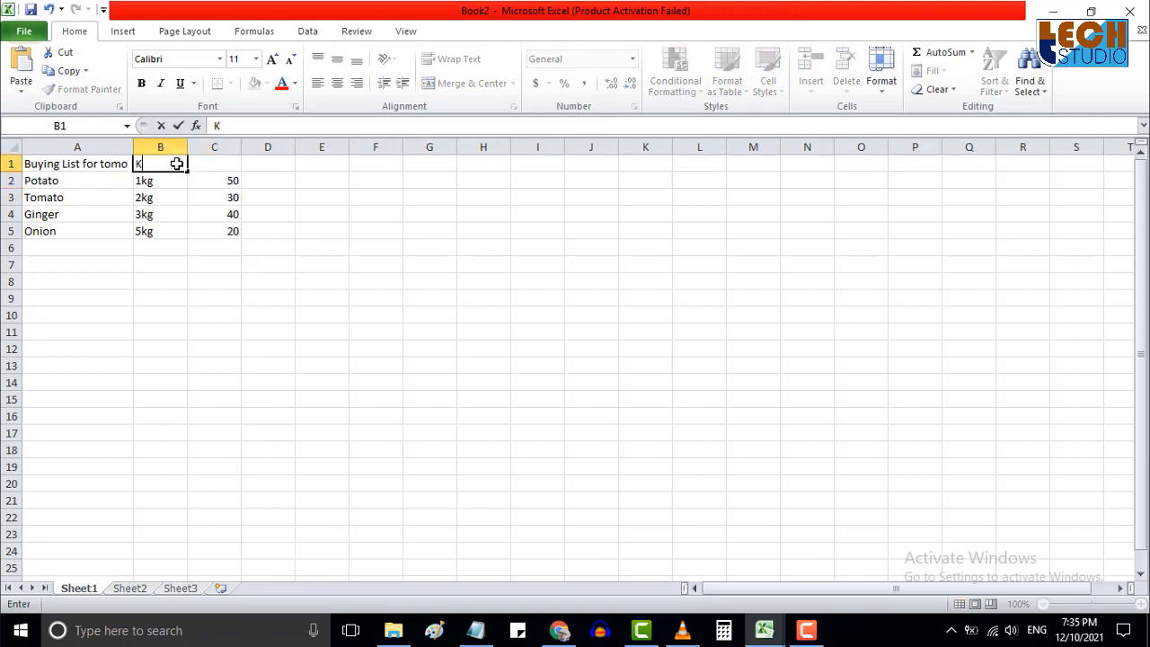
type("G")
left_click(205, 161)
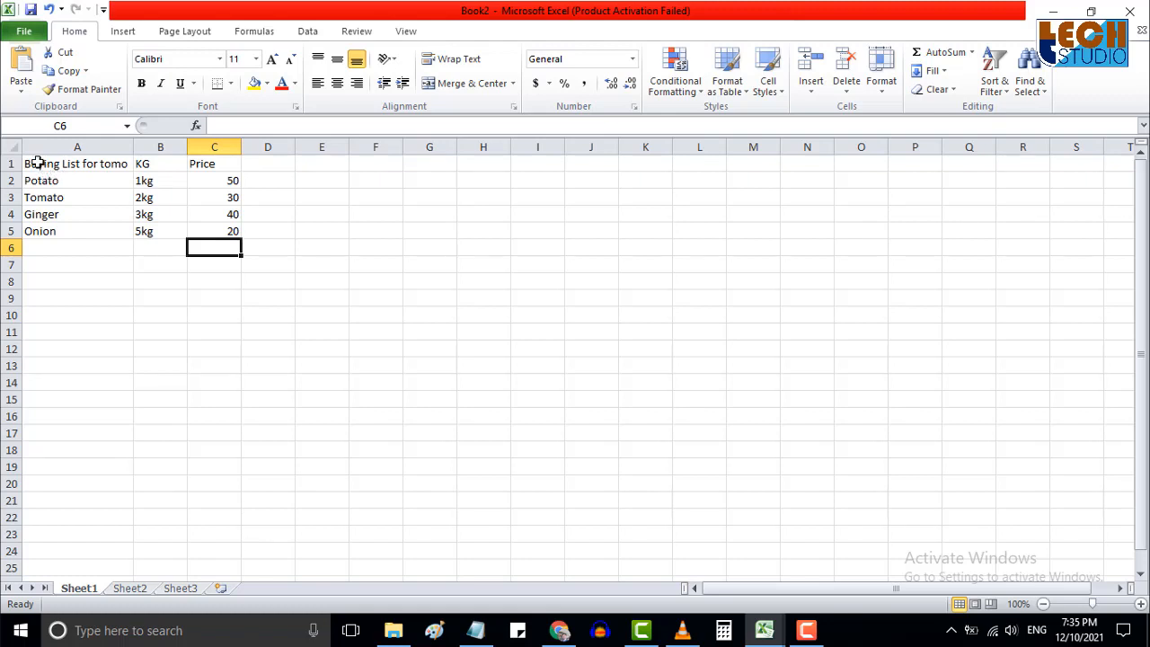
Make the text of the header row A1:C1 bold.
left_click_drag(40, 165, 215, 163)
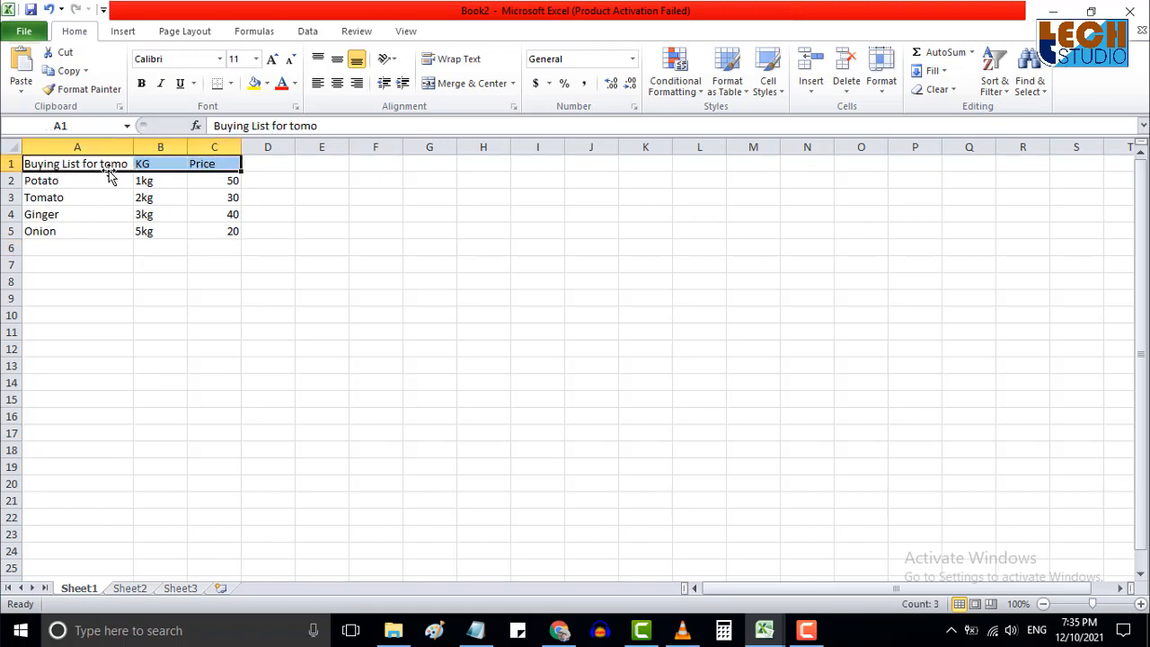
left_click_drag(33, 180, 198, 231)
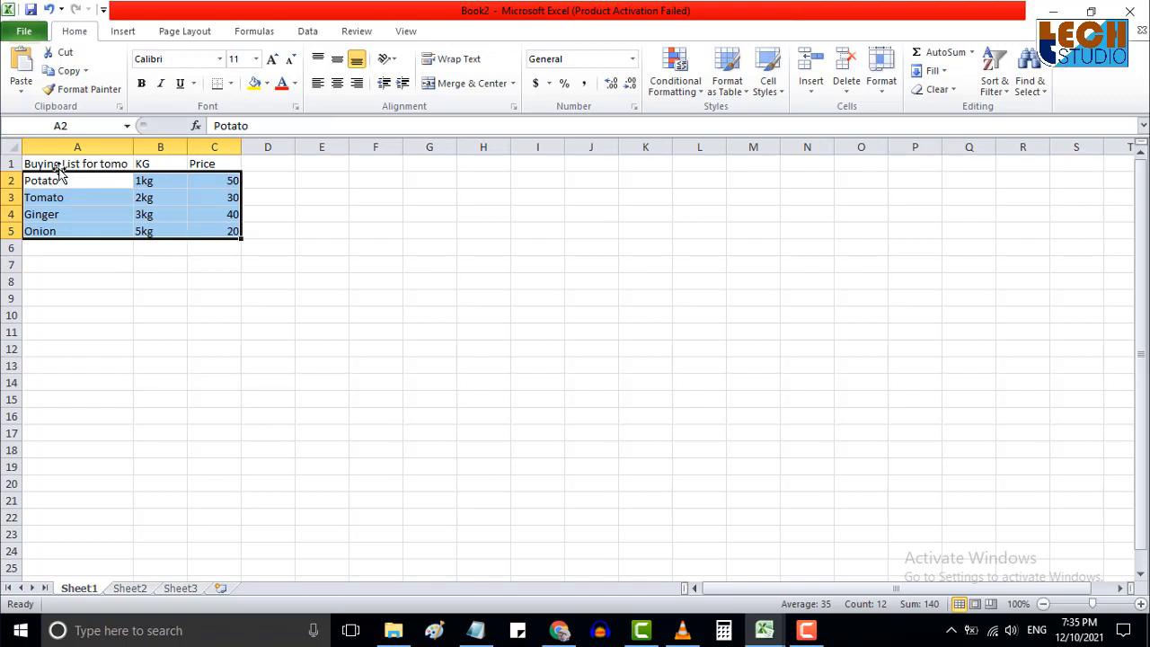
left_click_drag(45, 161, 193, 163)
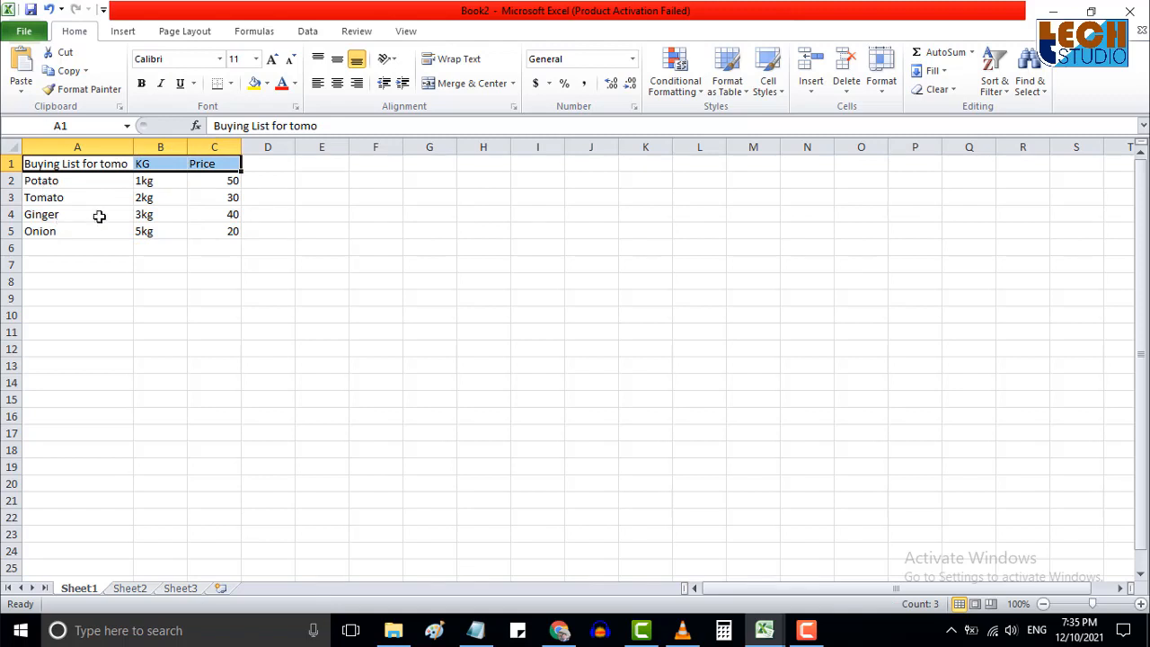
left_click(141, 84)
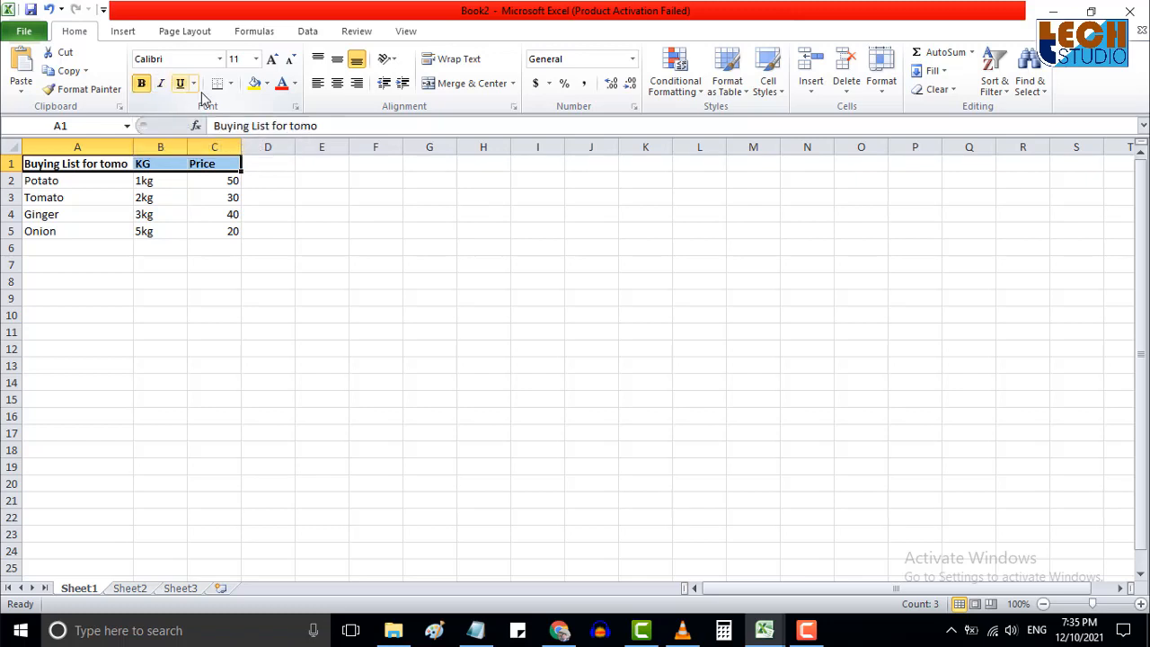
Fill the header row A1:C1 with yellow and preview other fill colours without applying them.
left_click(256, 84)
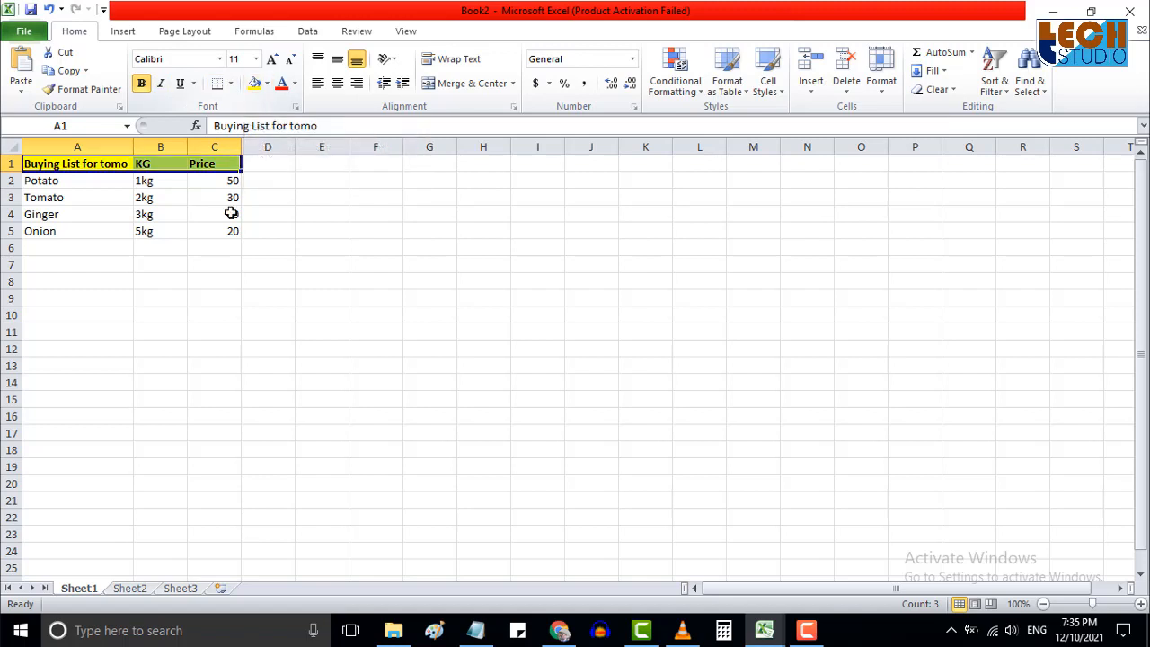
left_click(266, 83)
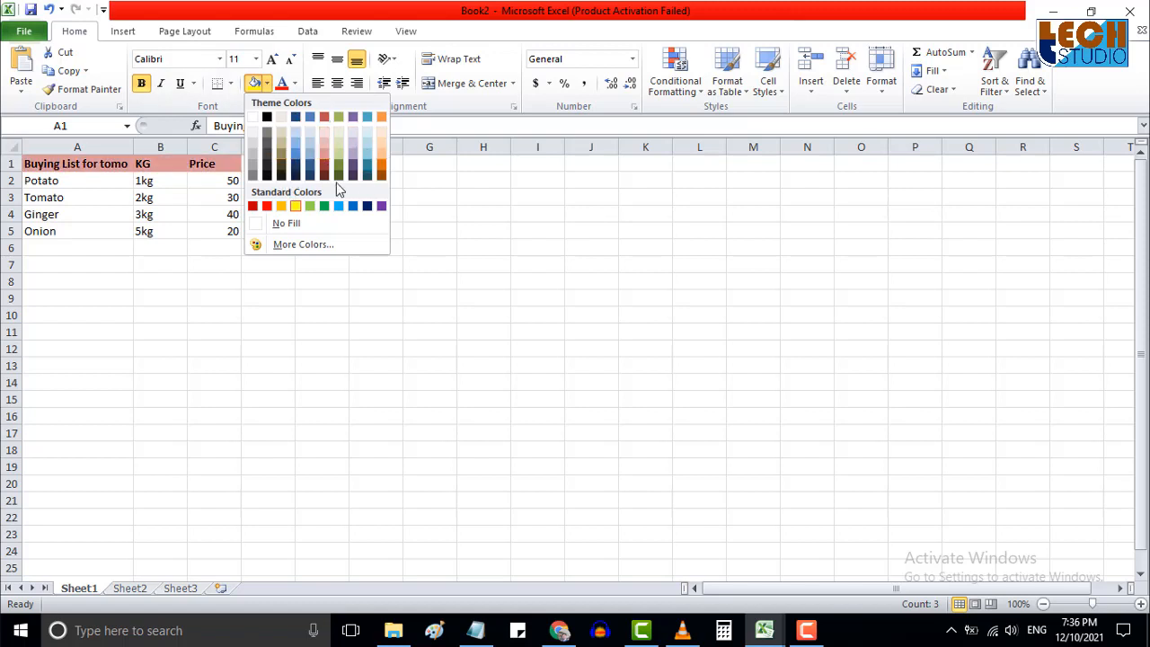
left_click(267, 83)
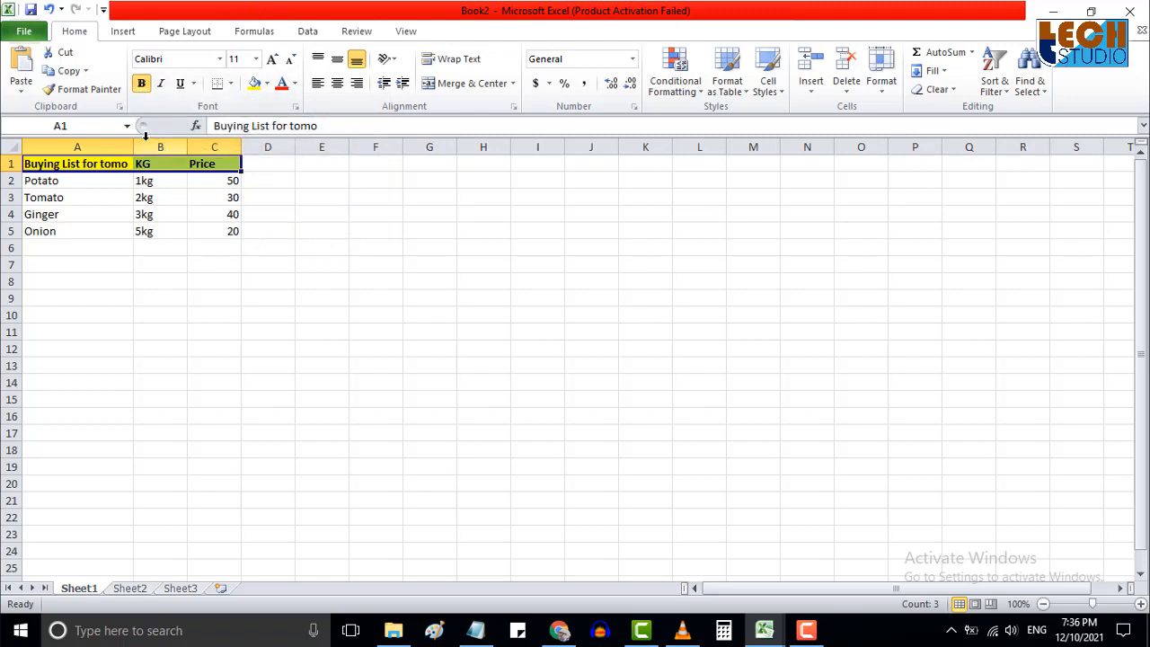
left_click(97, 163)
left_click(118, 235)
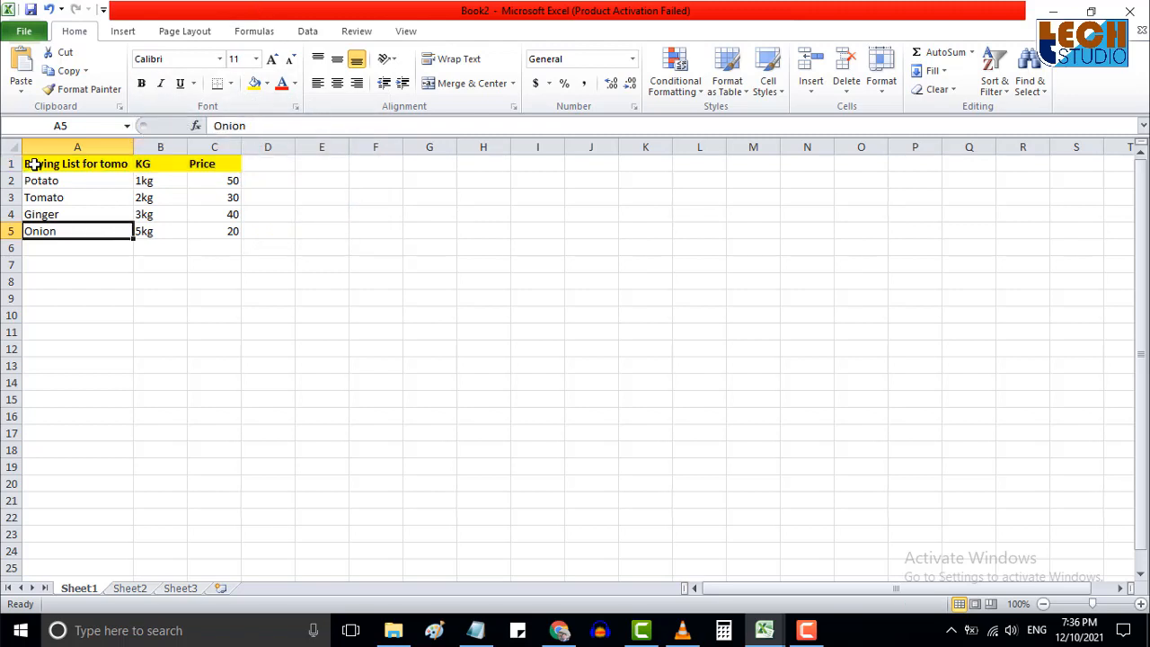
Set the font size of the whole buying list, A1:C5, to 14.
left_click_drag(32, 163, 210, 163)
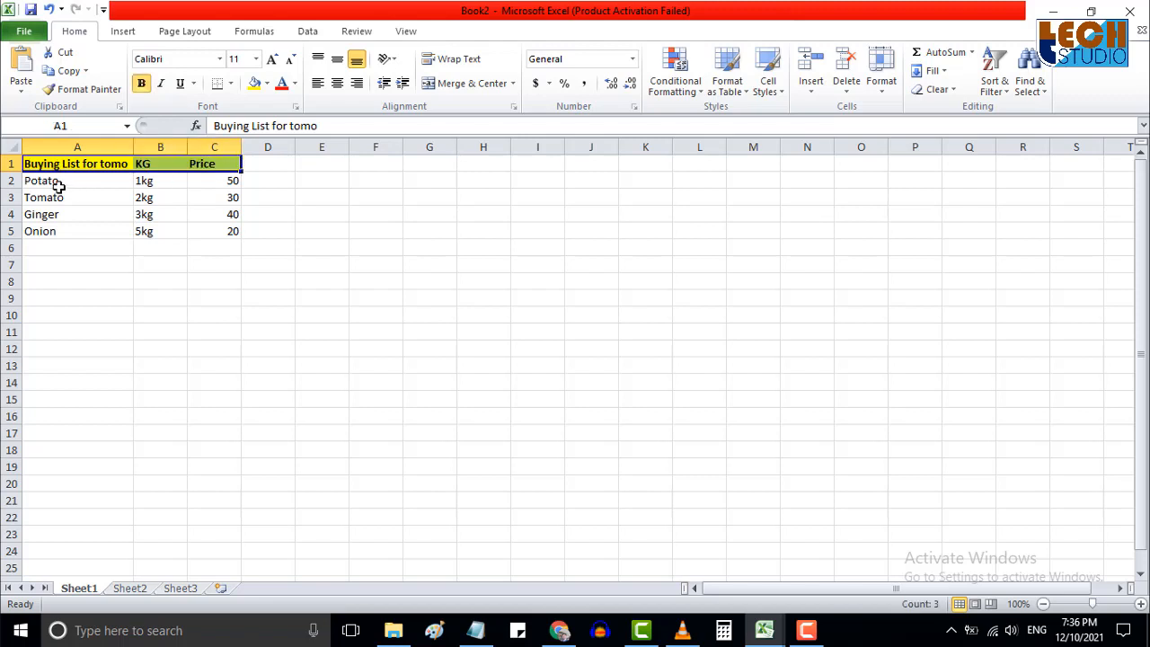
left_click_drag(58, 185, 225, 225)
left_click(179, 280)
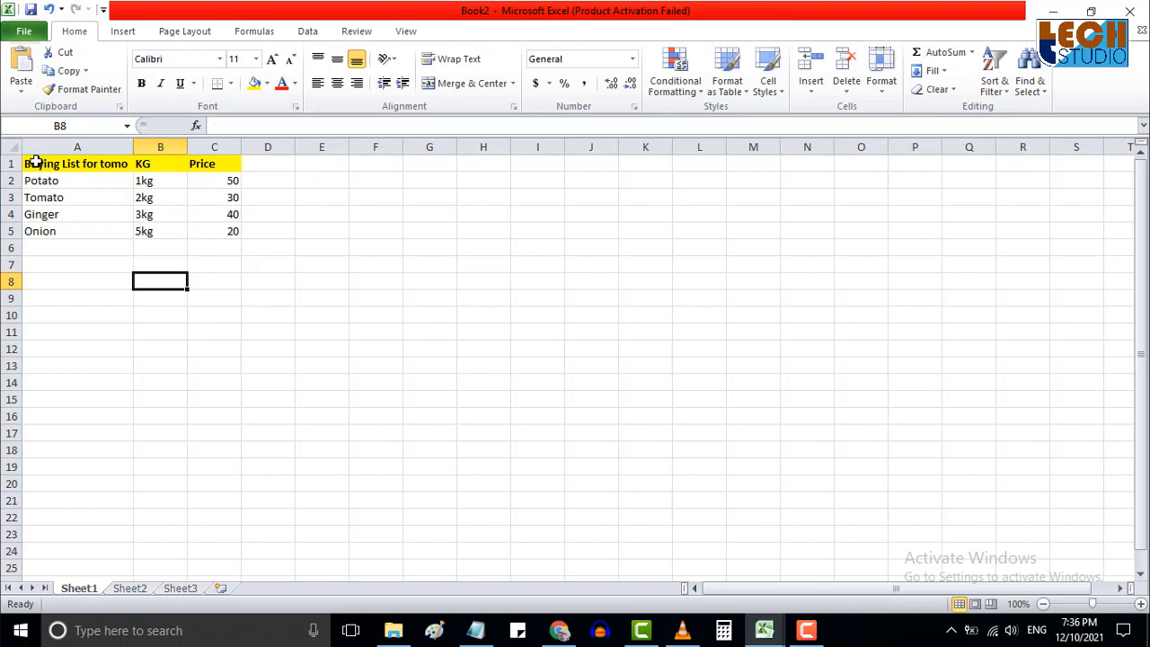
left_click_drag(35, 159, 205, 231)
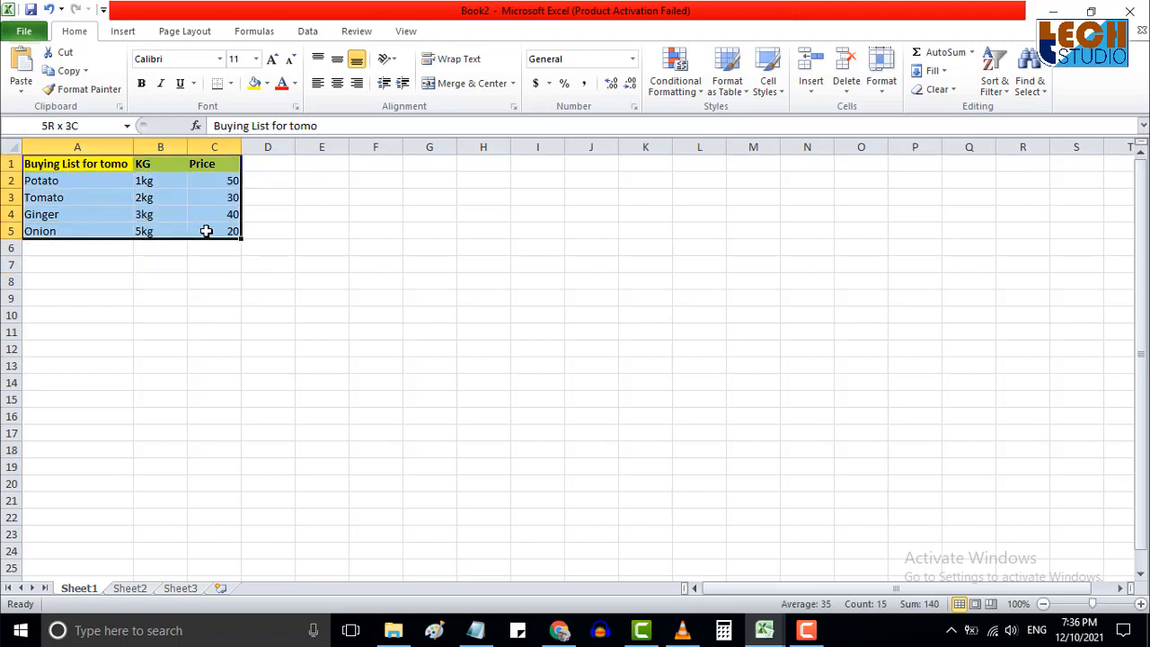
left_click(256, 60)
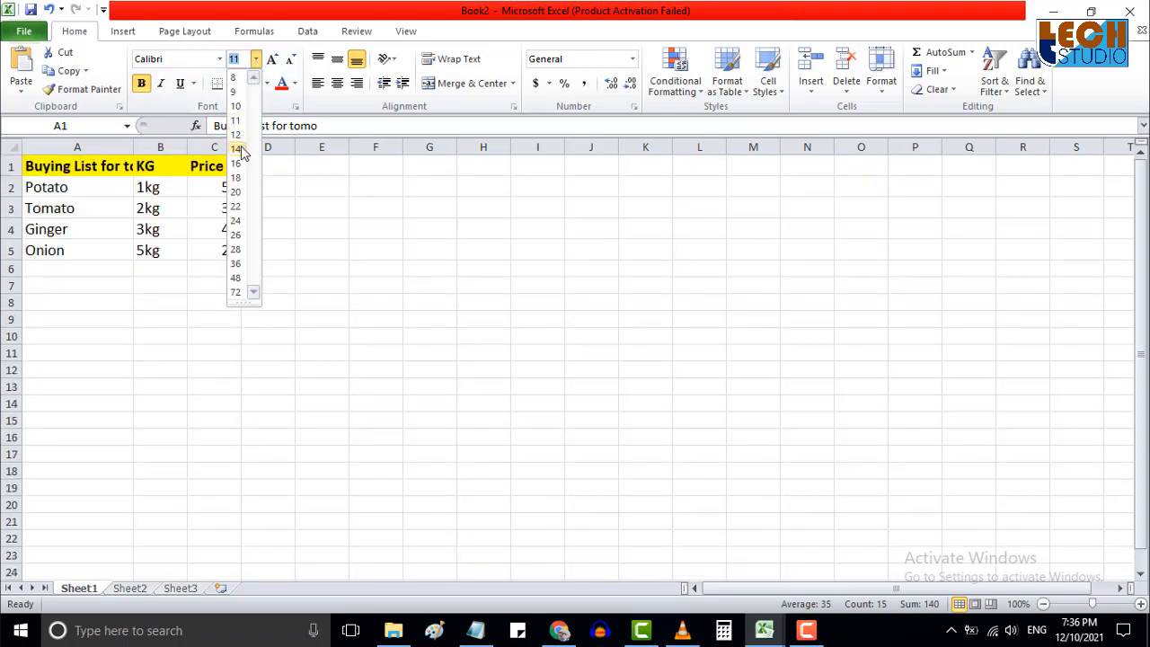
left_click(239, 149)
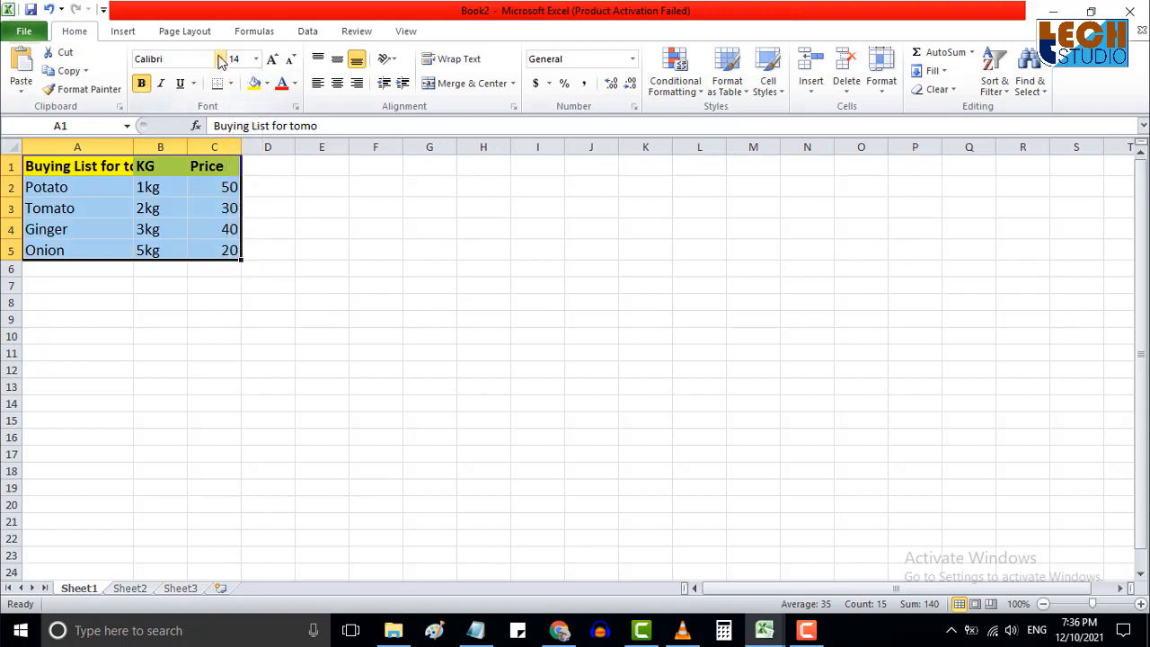
Change the font of the whole buying list, A1:C5, to Arial.
left_click(220, 59)
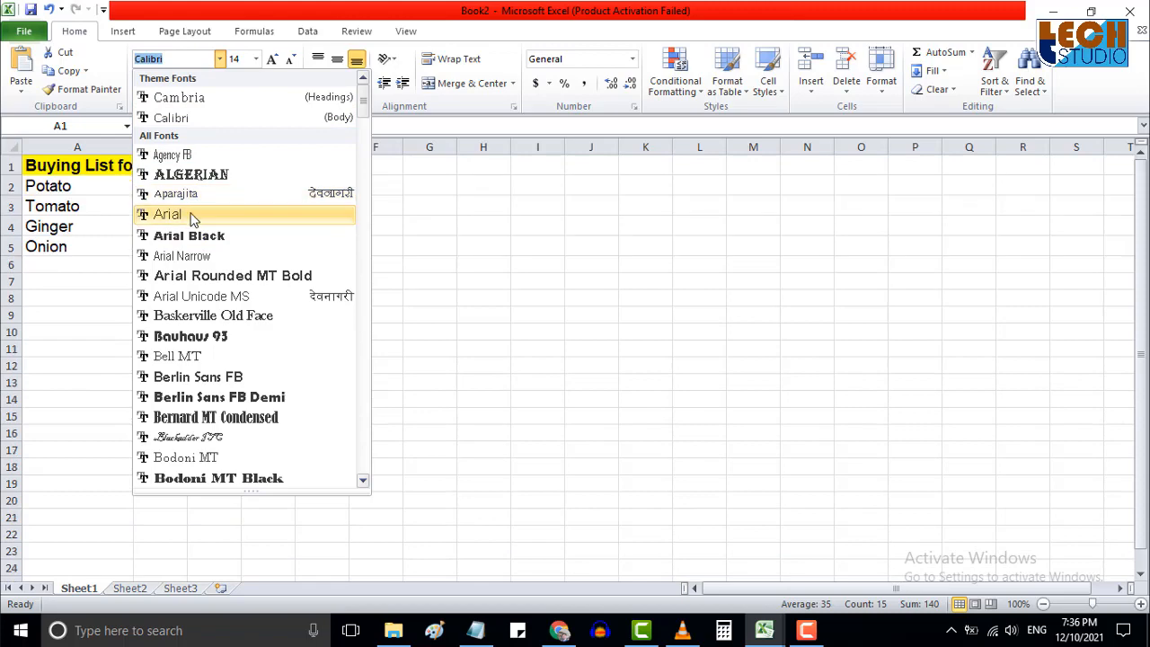
scroll(192, 215, "down", 15)
scroll(197, 270, "up", 15)
left_click(200, 215)
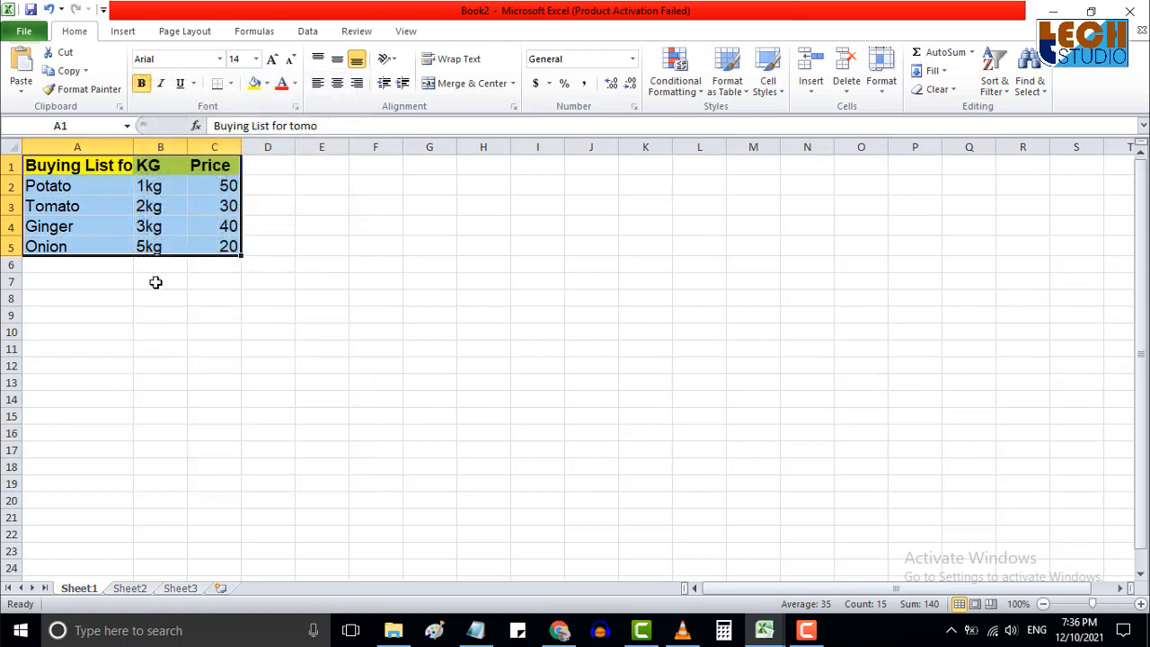
left_click(153, 282)
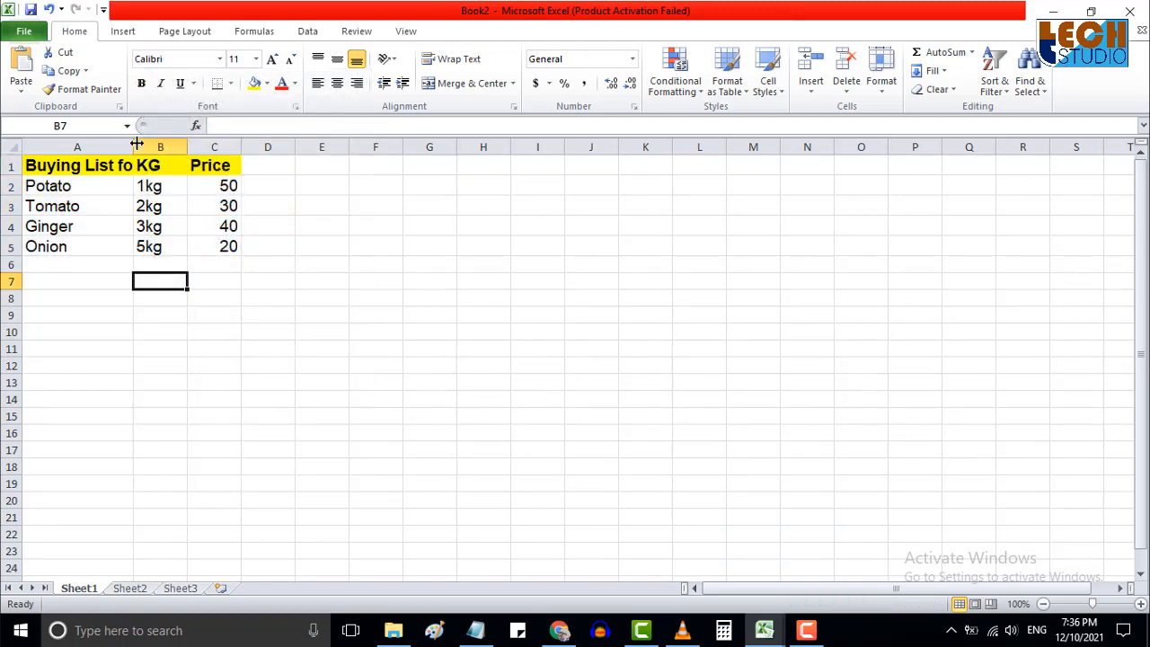
AutoFit column A to the enlarged title text.
left_click(53, 168)
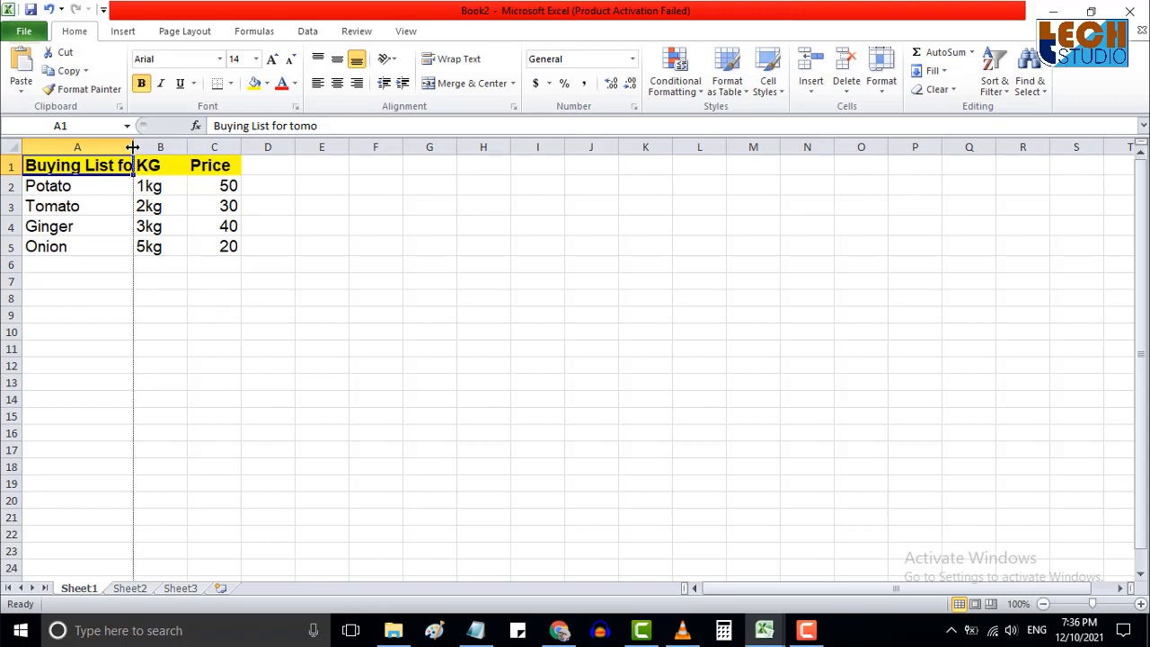
double_click(133, 147)
left_click(130, 267)
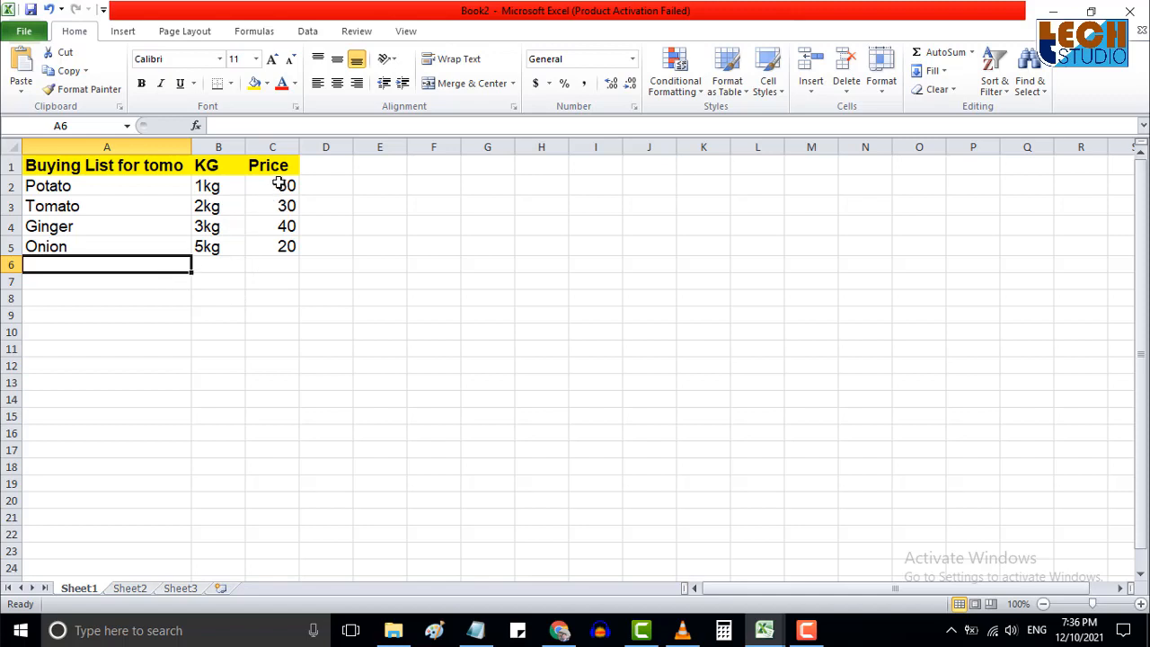
Examine how the price values in C2:C5 are aligned in relation to the Price header and the rest of column C.
left_click_drag(278, 184, 277, 246)
left_click(277, 284)
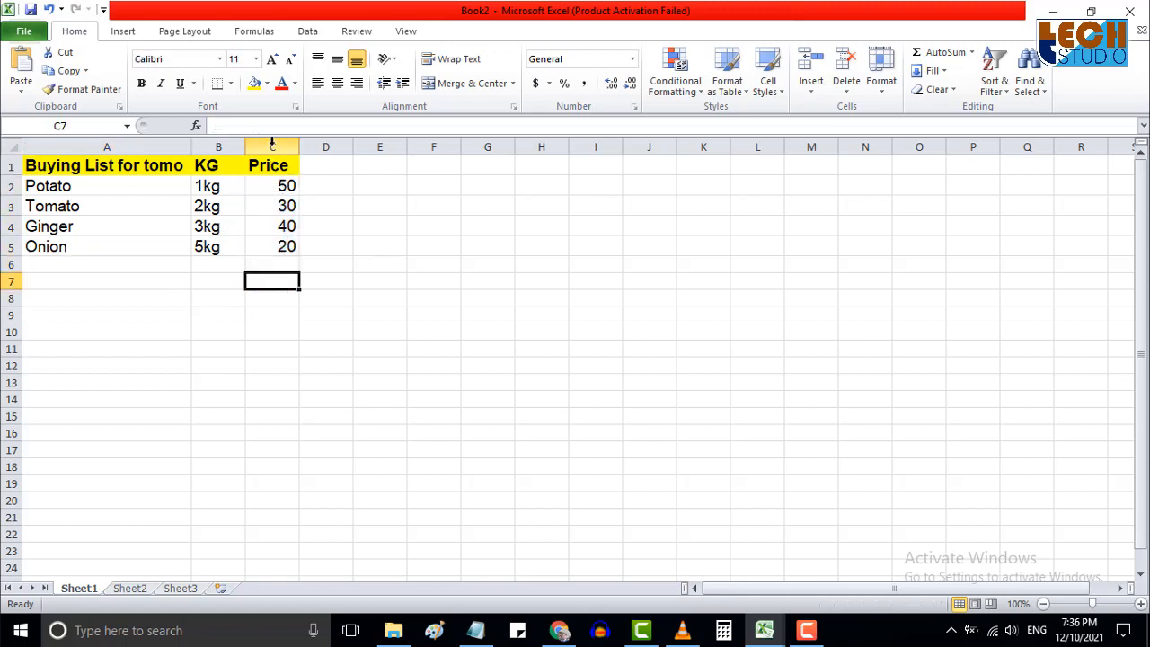
left_click(282, 185)
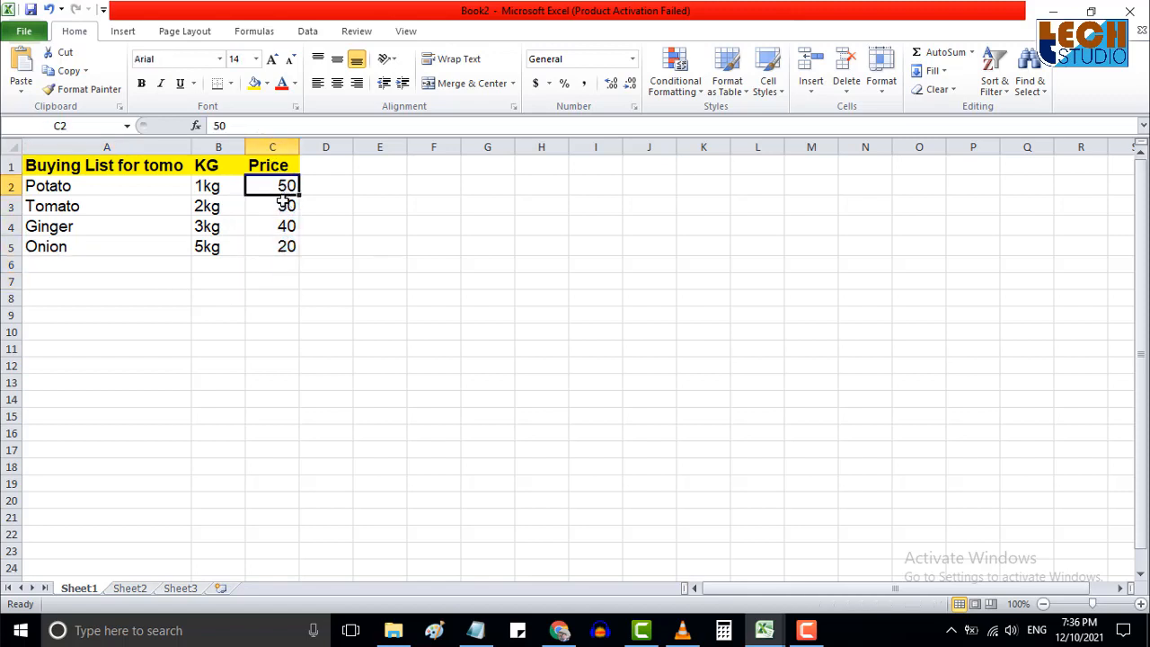
left_click(284, 206)
left_click(284, 225)
left_click(284, 242)
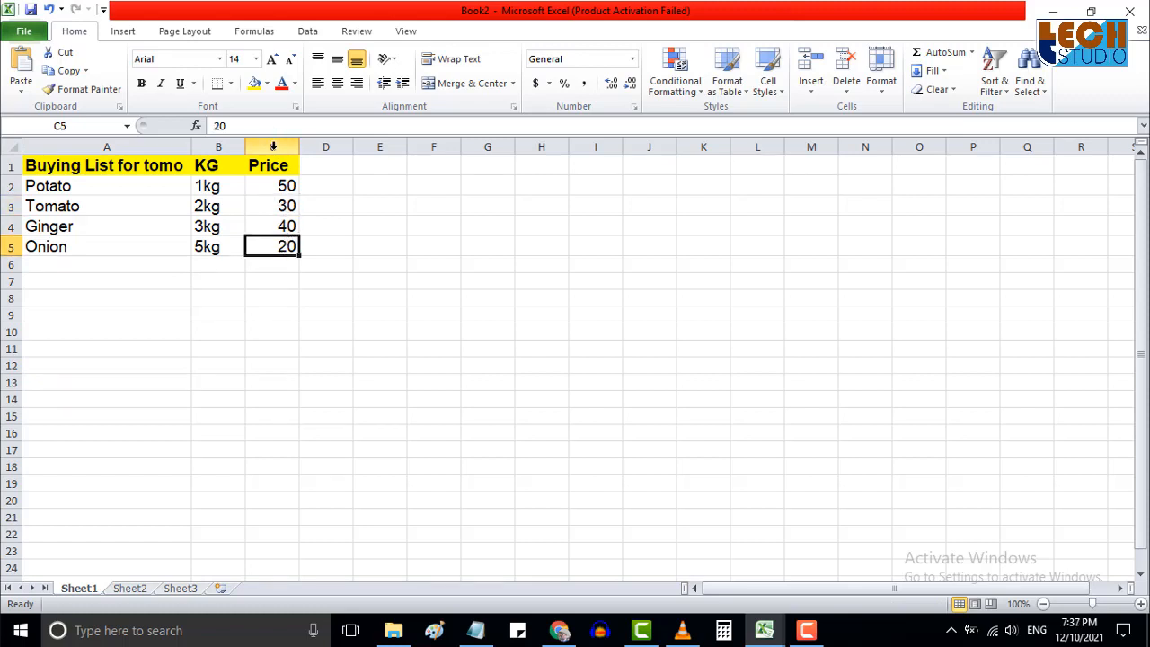
left_click(273, 146)
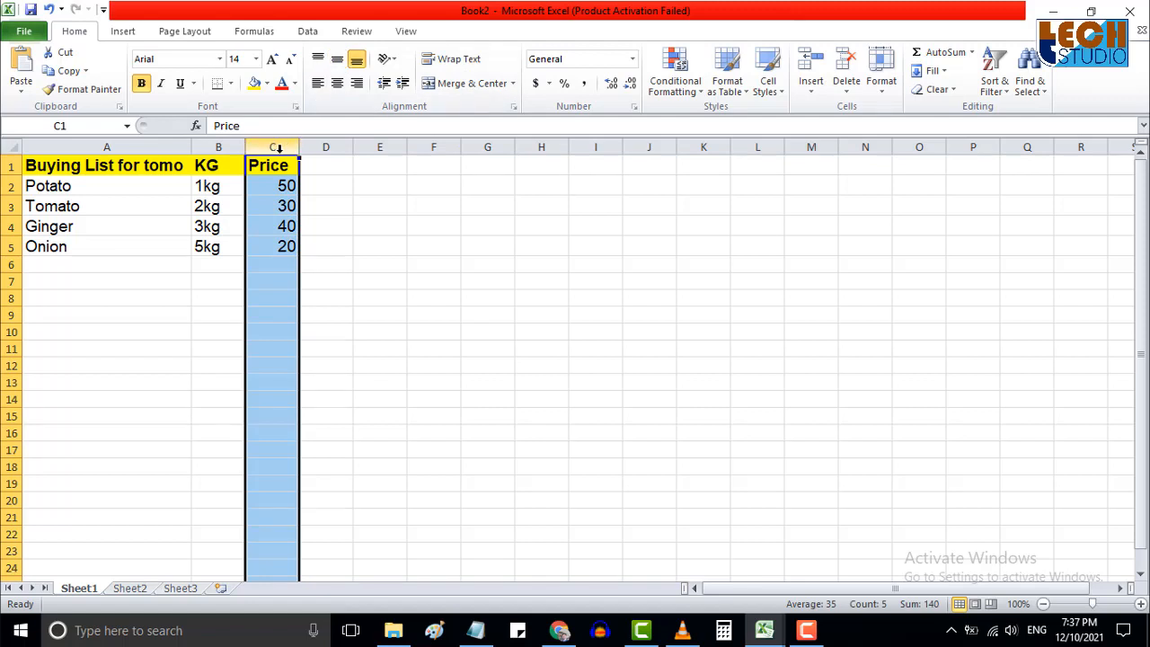
left_click(366, 188)
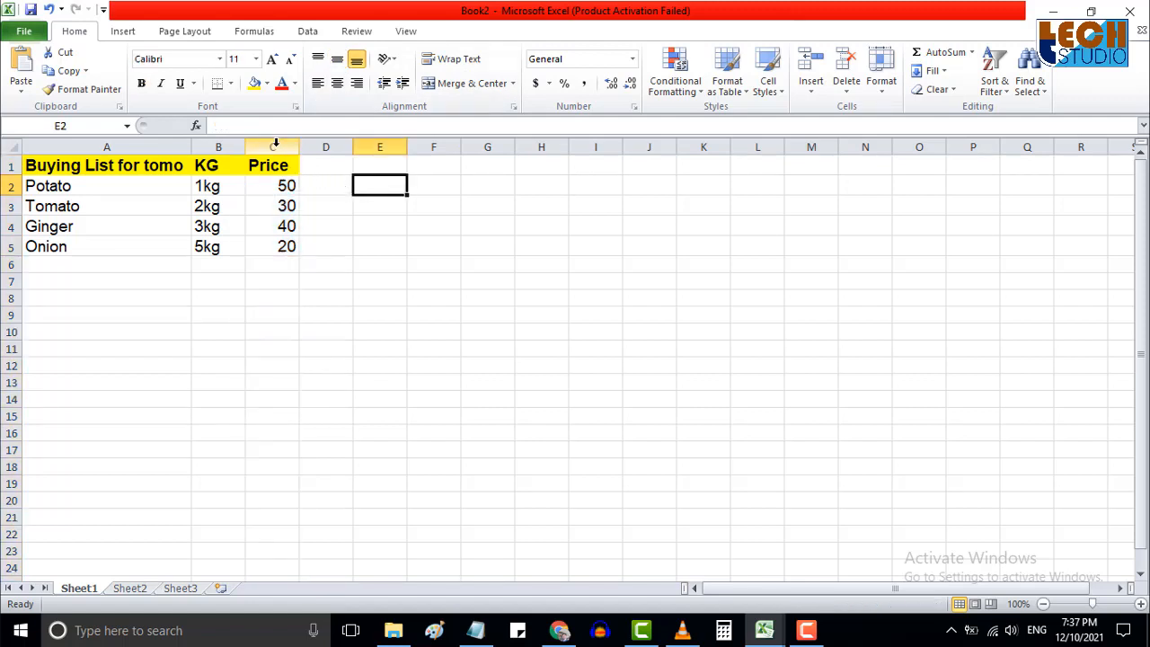
left_click(274, 144)
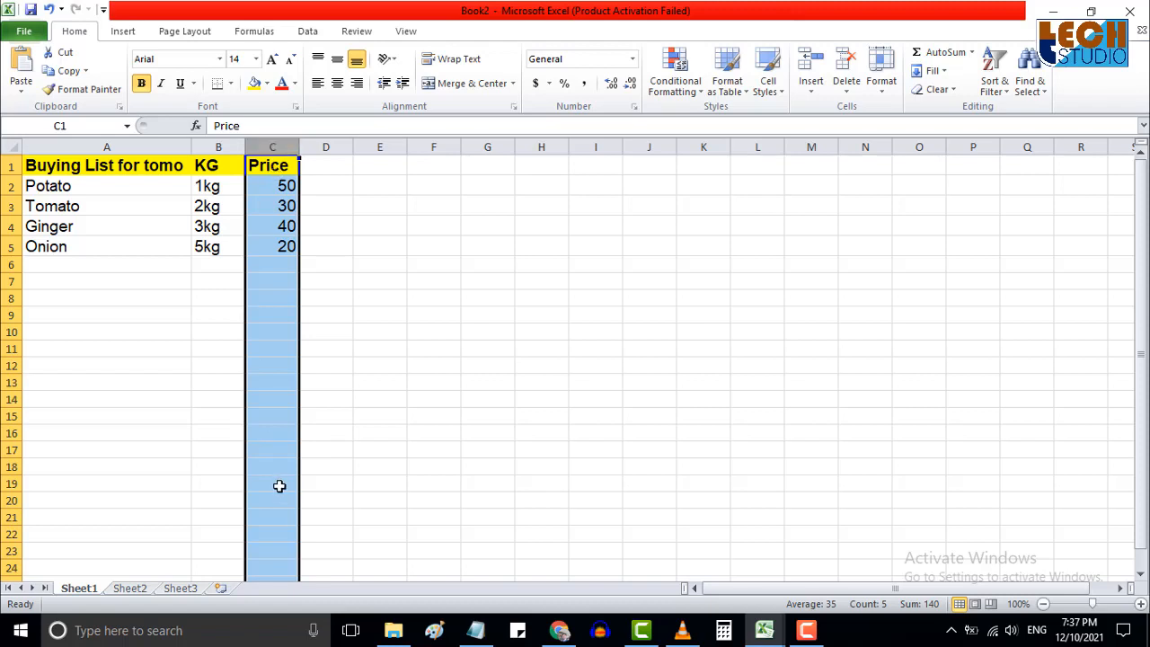
left_click(374, 237)
Middle-align the prices in C2:C5 vertically and centre them horizontally.
left_click_drag(278, 186, 283, 250)
left_click(336, 60)
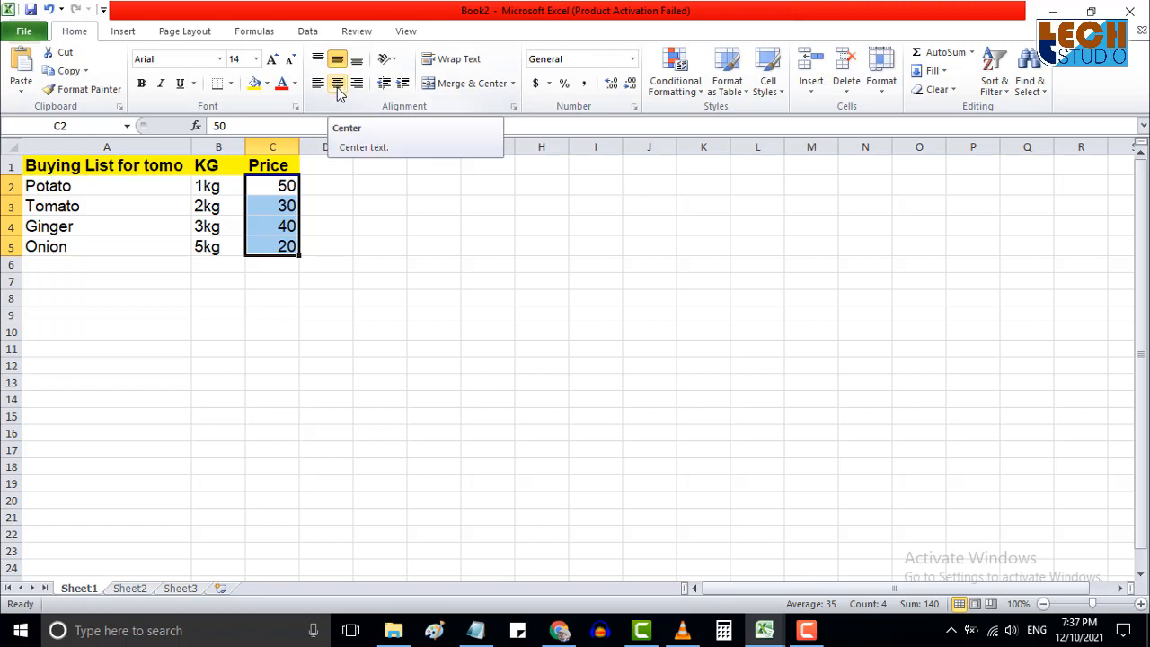
left_click(337, 84)
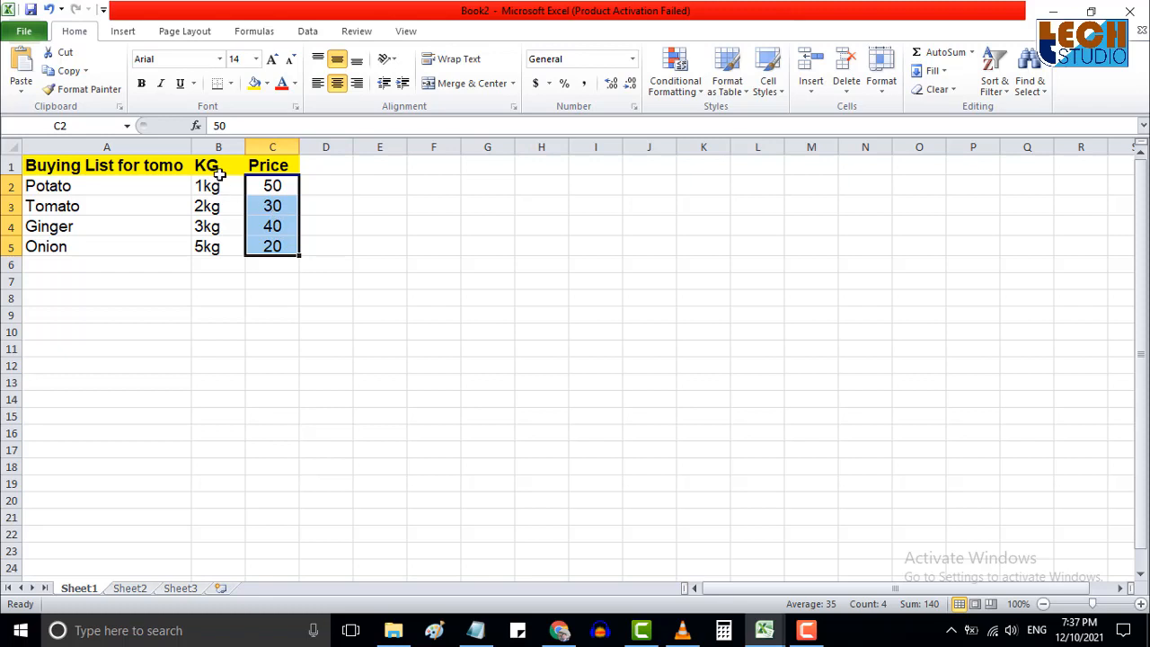
Centre the KG column, B1:B5, and the Price header in C1 horizontally.
left_click_drag(221, 163, 225, 248)
left_click(334, 85)
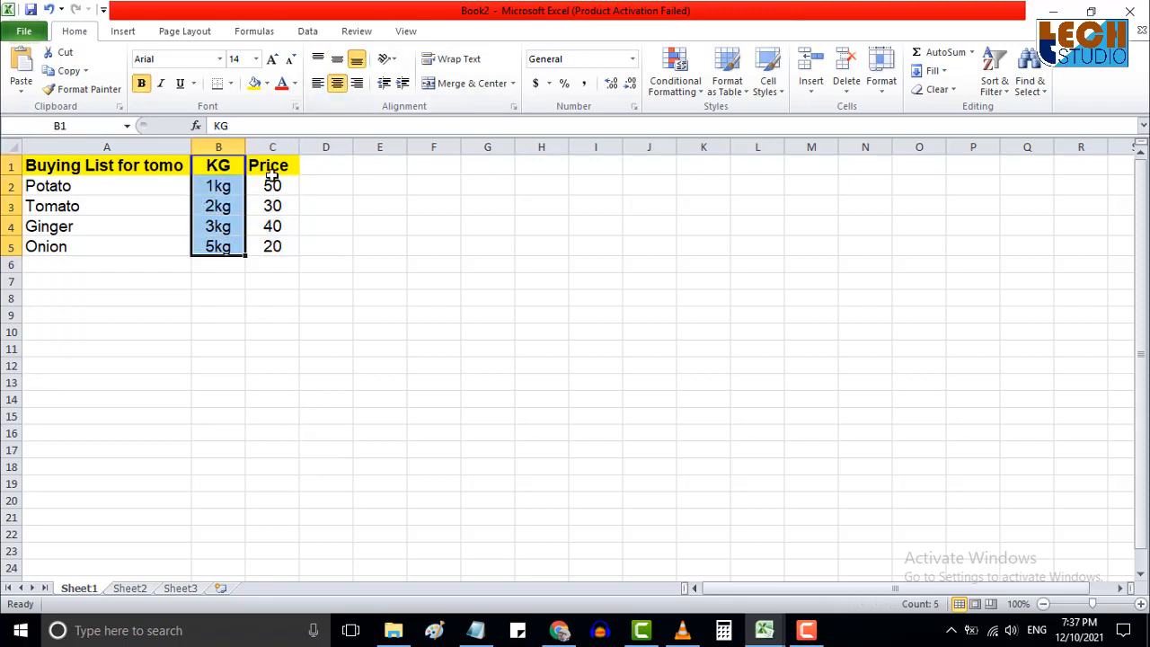
left_click(276, 162)
left_click(337, 83)
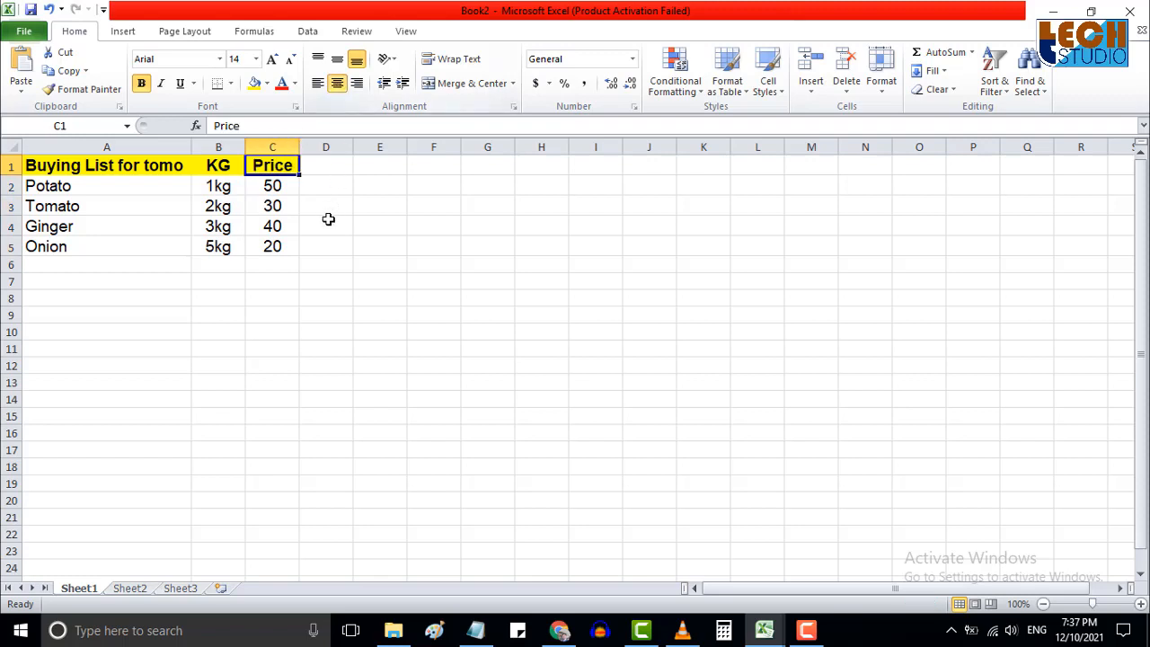
left_click(316, 244)
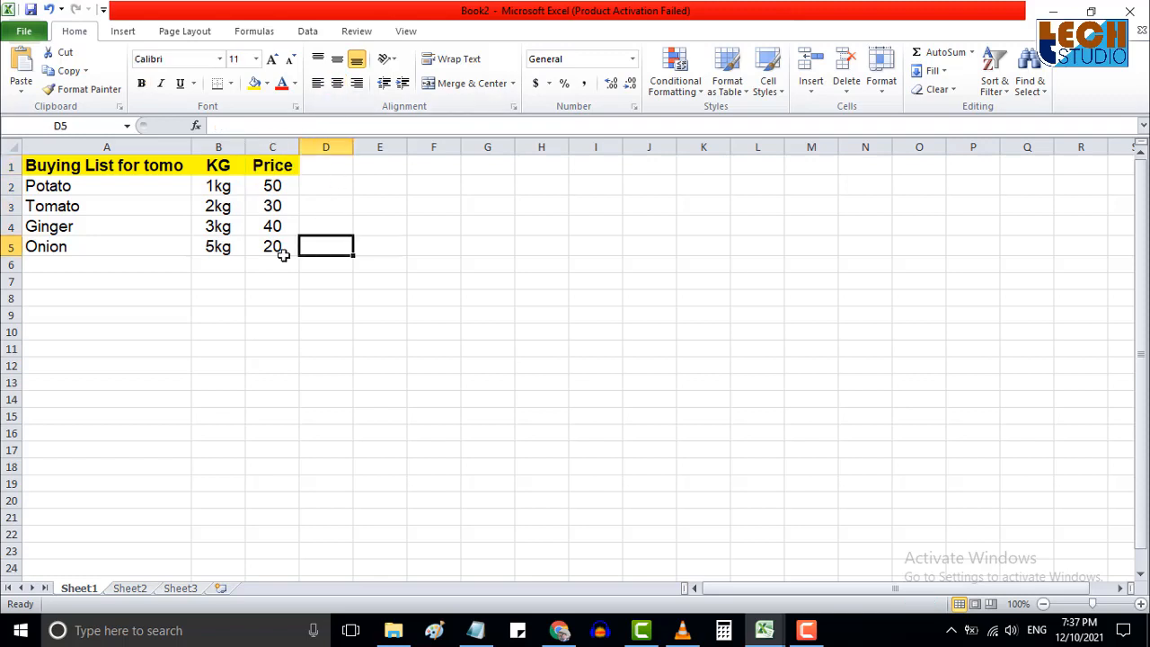
Examine the individual item prices in C2 through C5 of the Price column.
left_click(283, 253)
right_click(283, 250)
key("Escape")
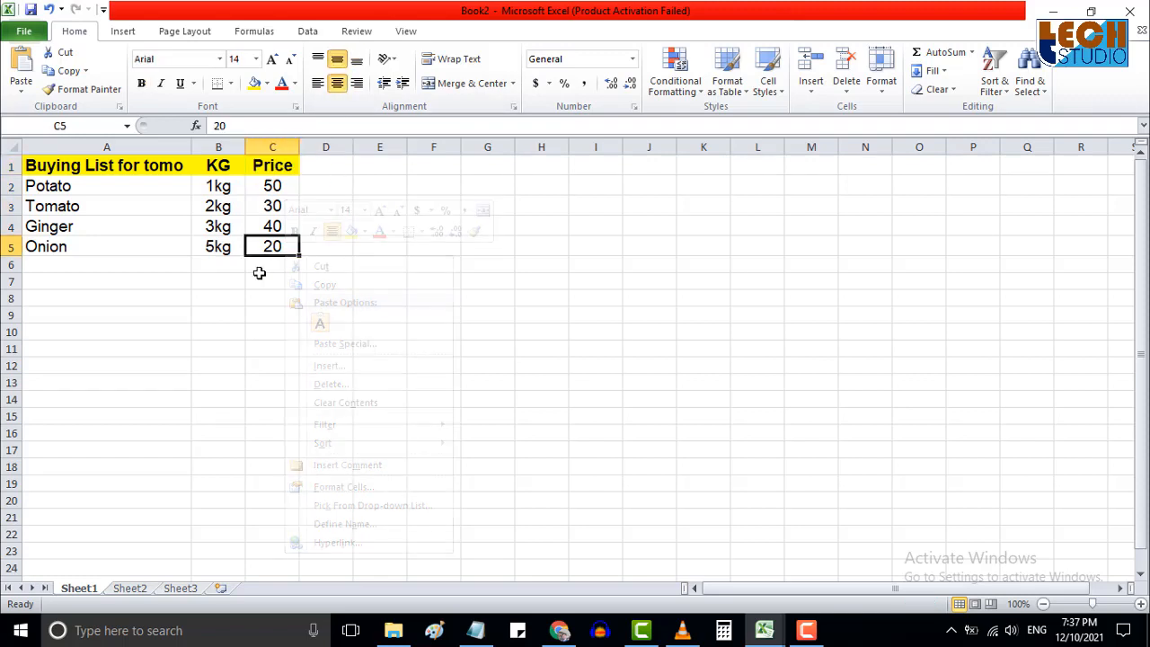
left_click_drag(272, 184, 277, 246)
left_click(317, 248)
left_click_drag(274, 185, 278, 254)
left_click(312, 249)
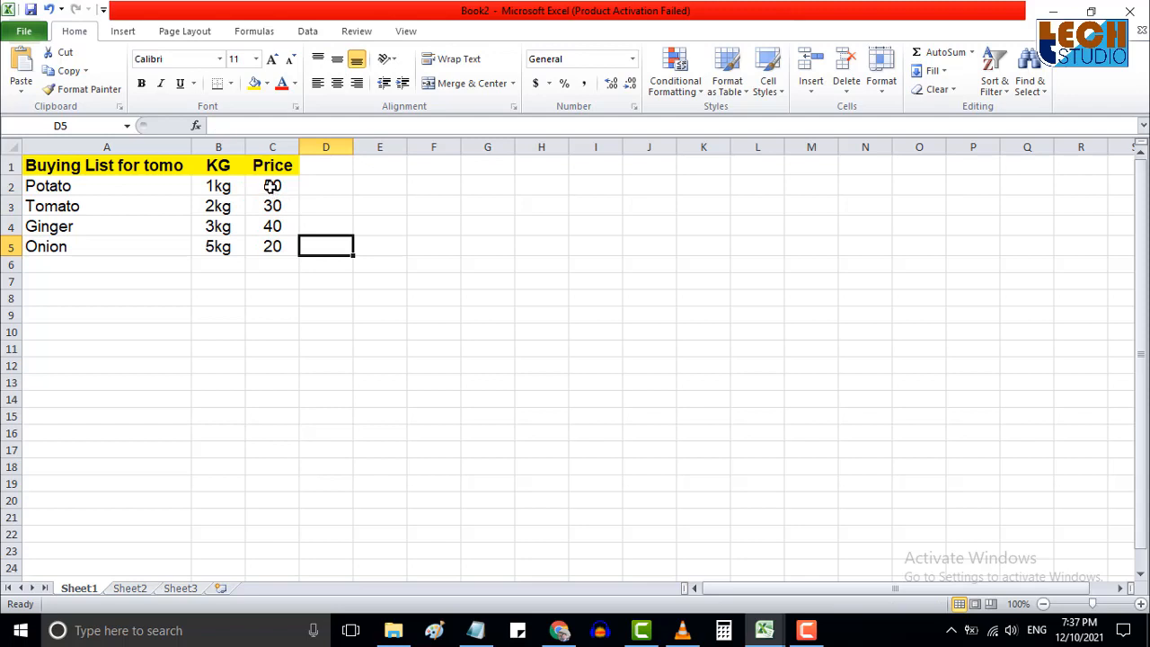
left_click(272, 186)
left_click(274, 206)
left_click(274, 225)
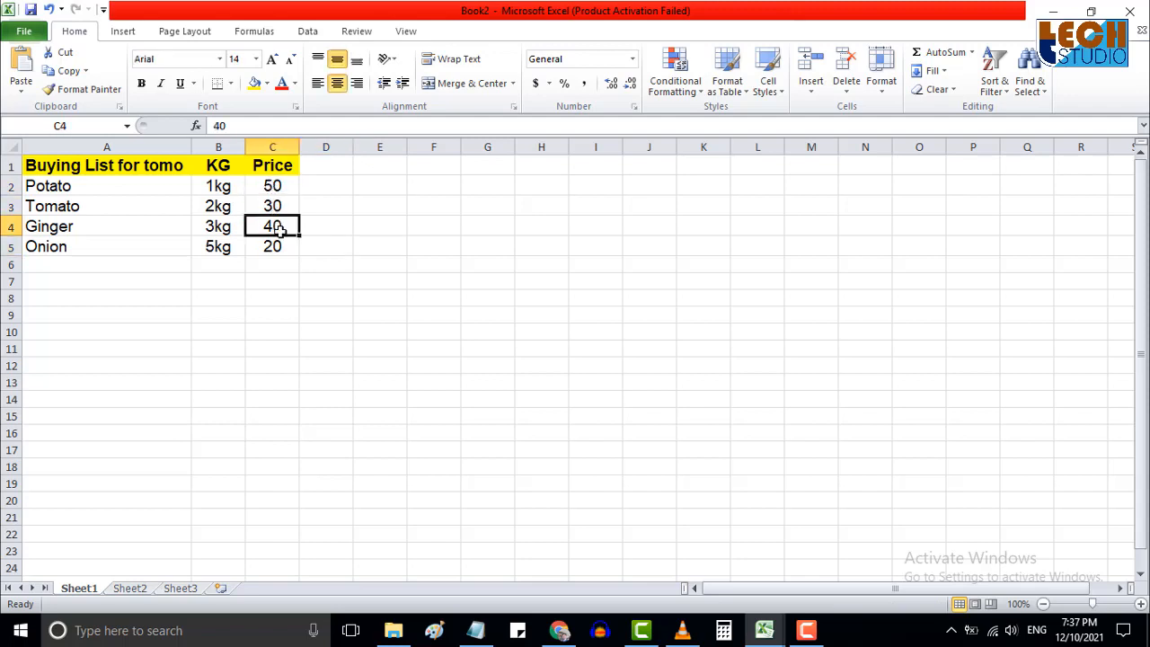
left_click(279, 245)
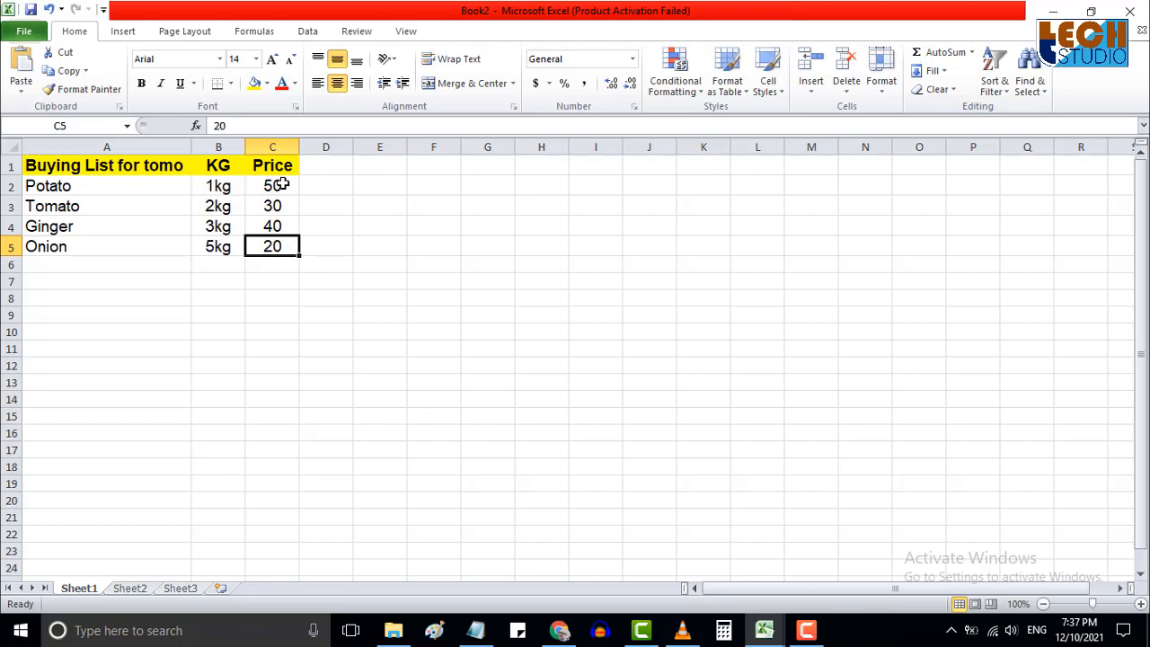
Add up the prices in C2:C5 with AutoSum, placing the total in C6.
left_click_drag(282, 184, 283, 258)
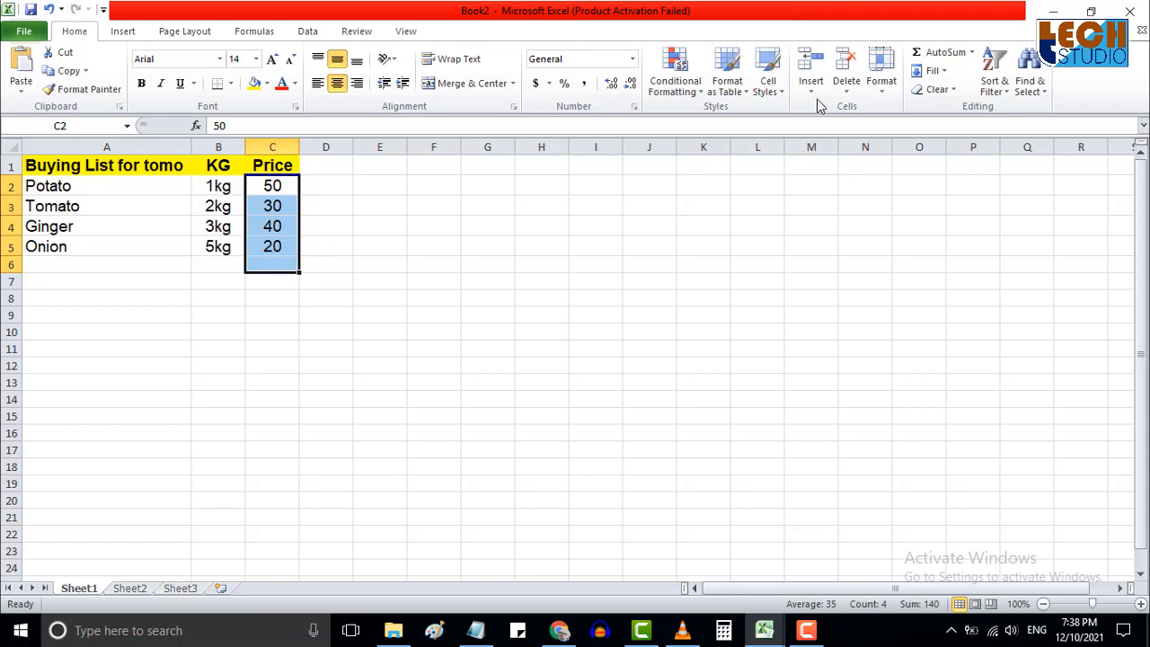
left_click(940, 60)
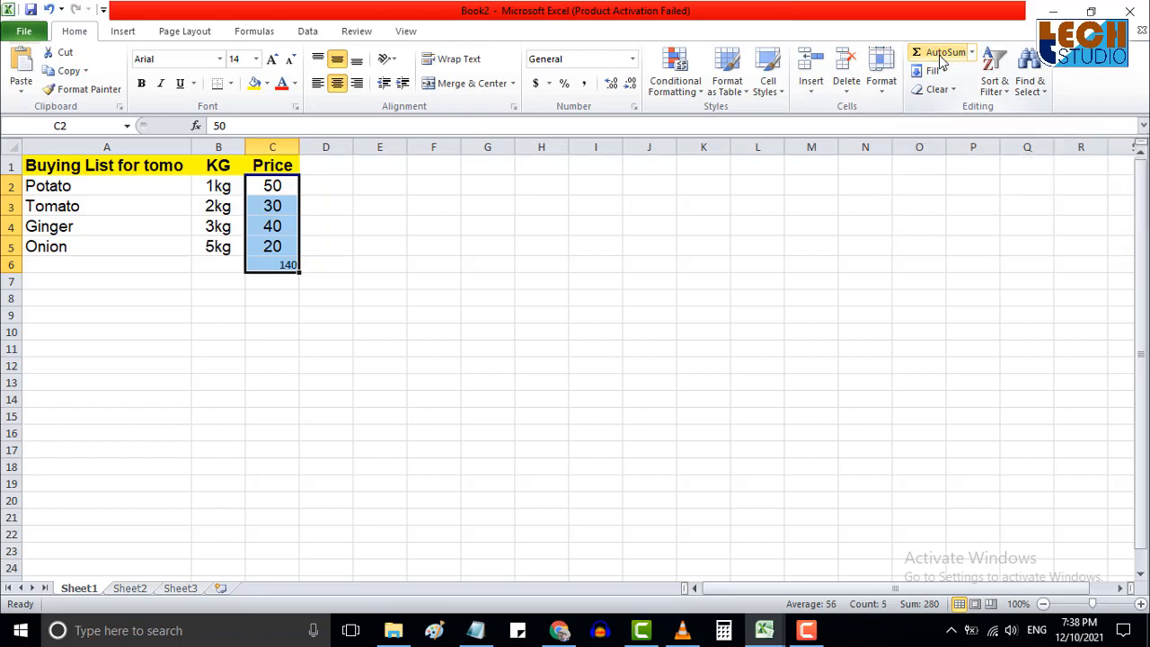
left_click(286, 266)
left_click(270, 302)
left_click(275, 263)
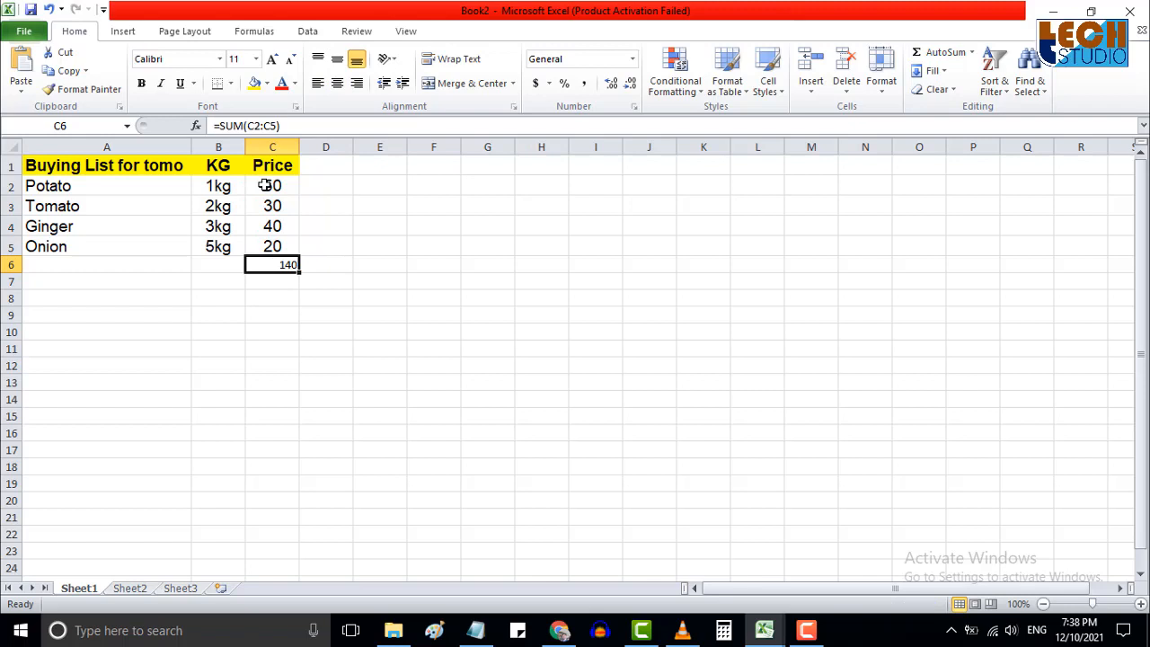
Centre the total in C6, enlarge its font to size 12 and make it bold.
left_click(337, 84)
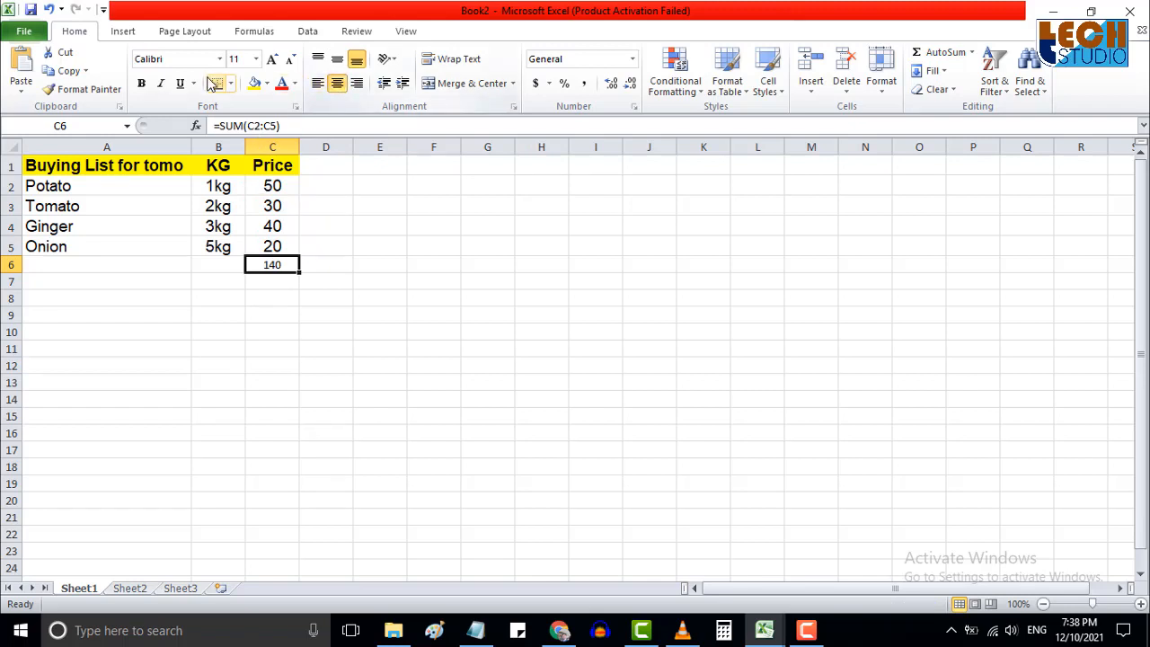
left_click(272, 58)
left_click(141, 83)
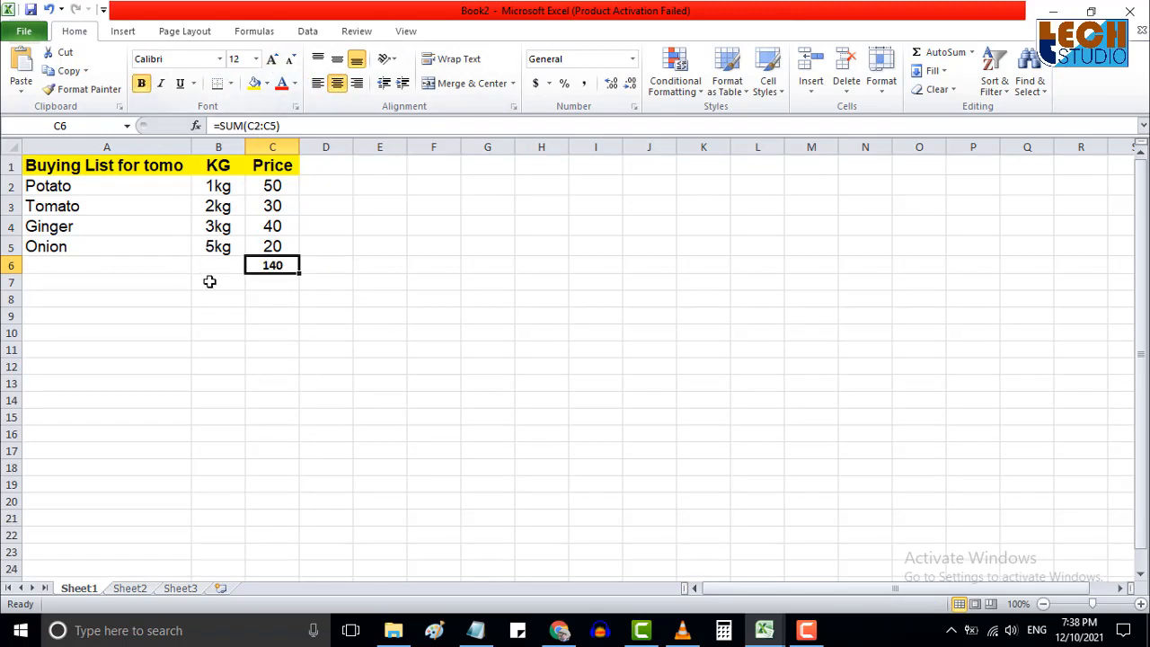
Label the sum row with "Total" in cell A6, below Onion.
left_click(158, 263)
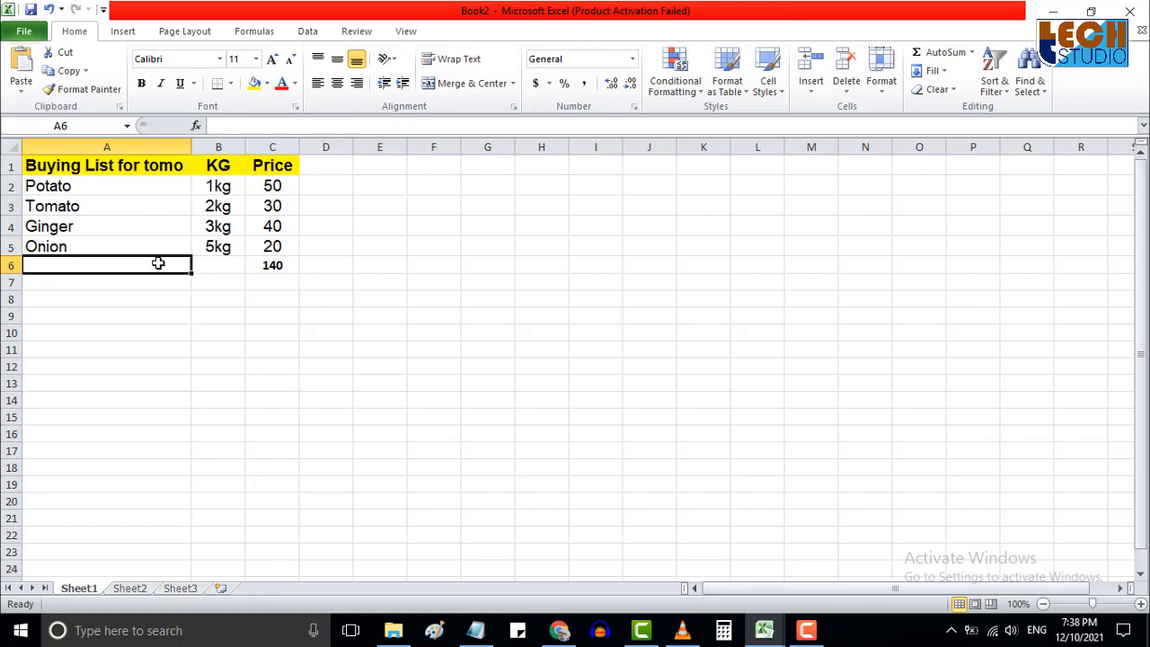
type("Tota")
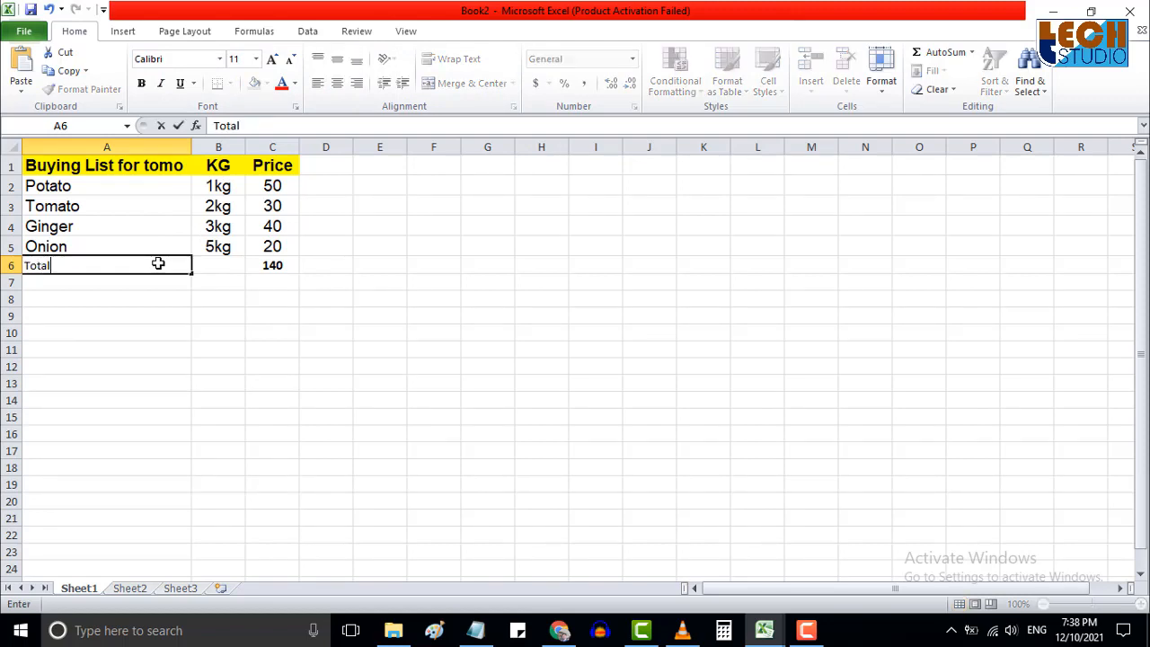
type("l")
key("Return")
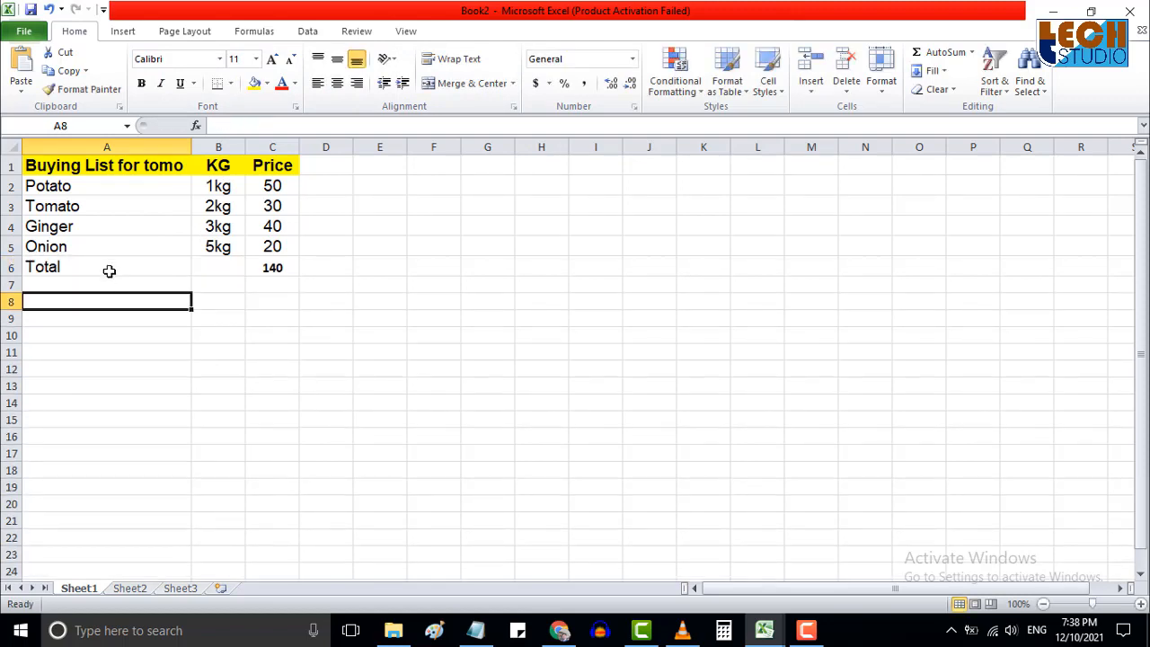
left_click(112, 267)
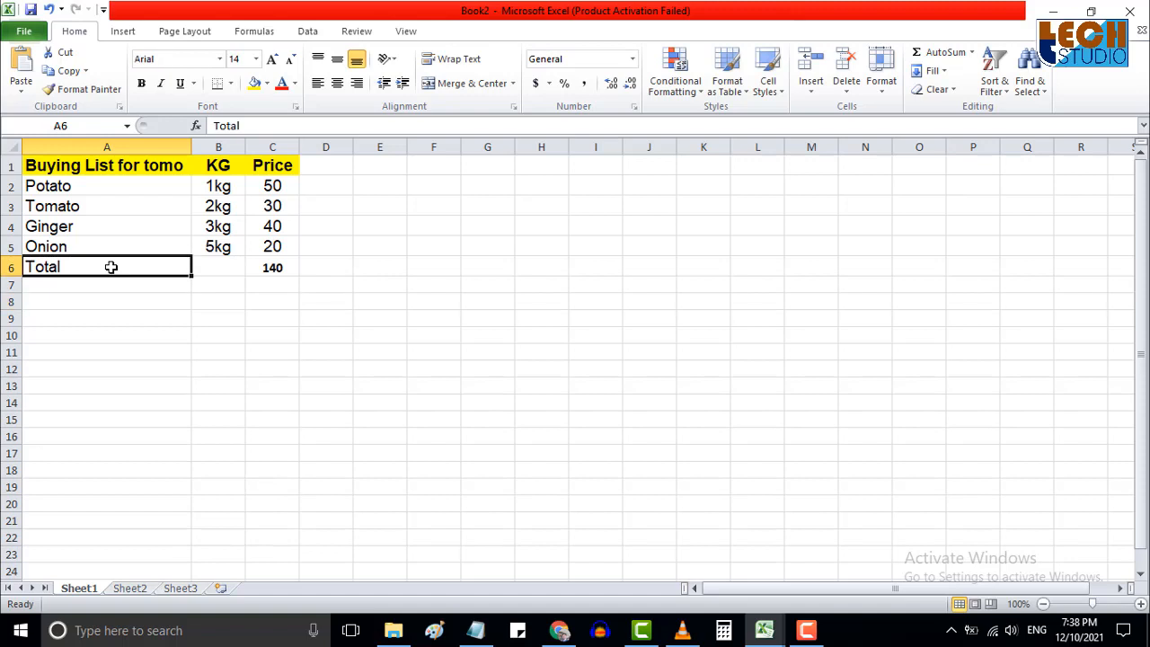
Copy the formatting of the onion price in C5 onto the total in C6 with Format Painter.
left_click(272, 266)
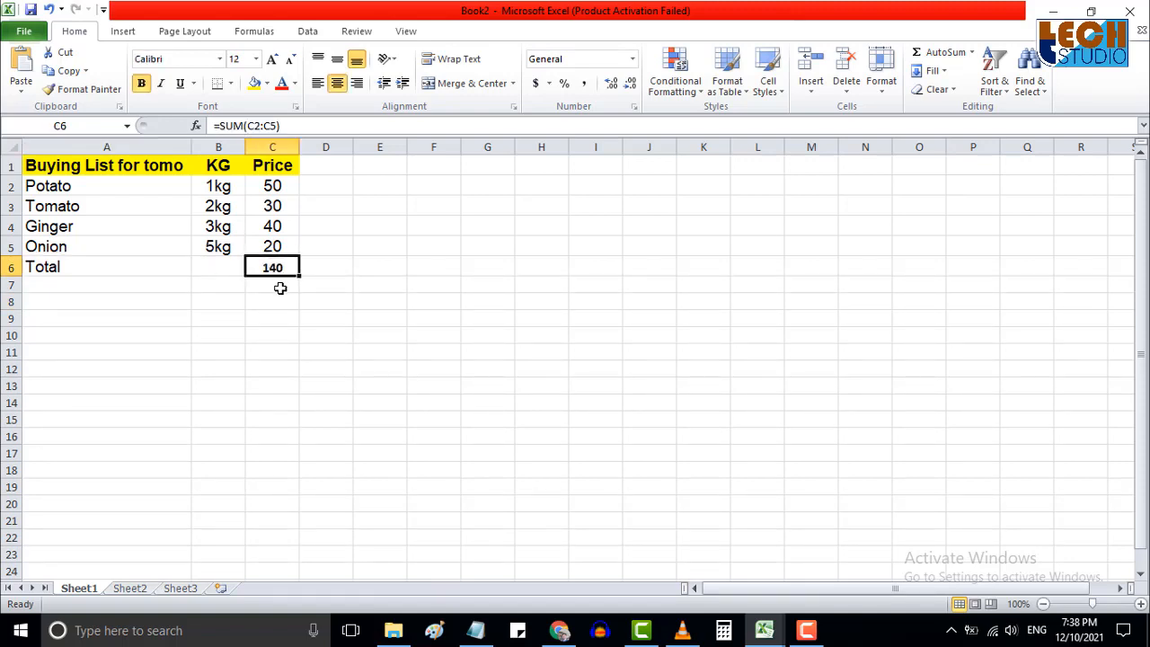
left_click(278, 243)
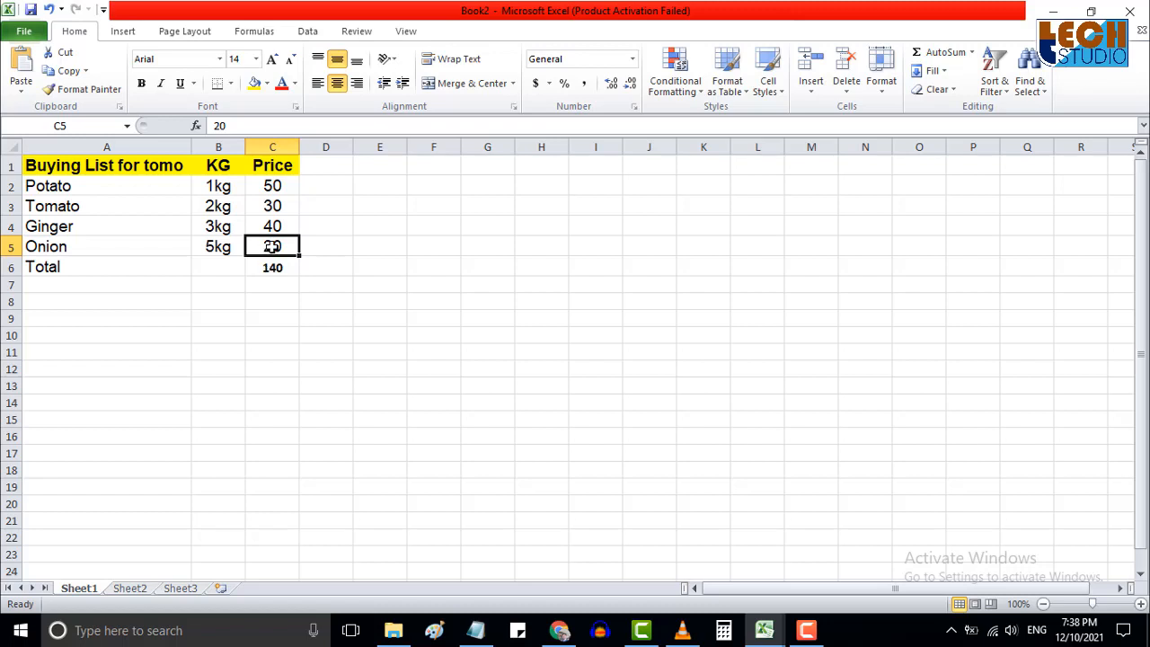
left_click(89, 93)
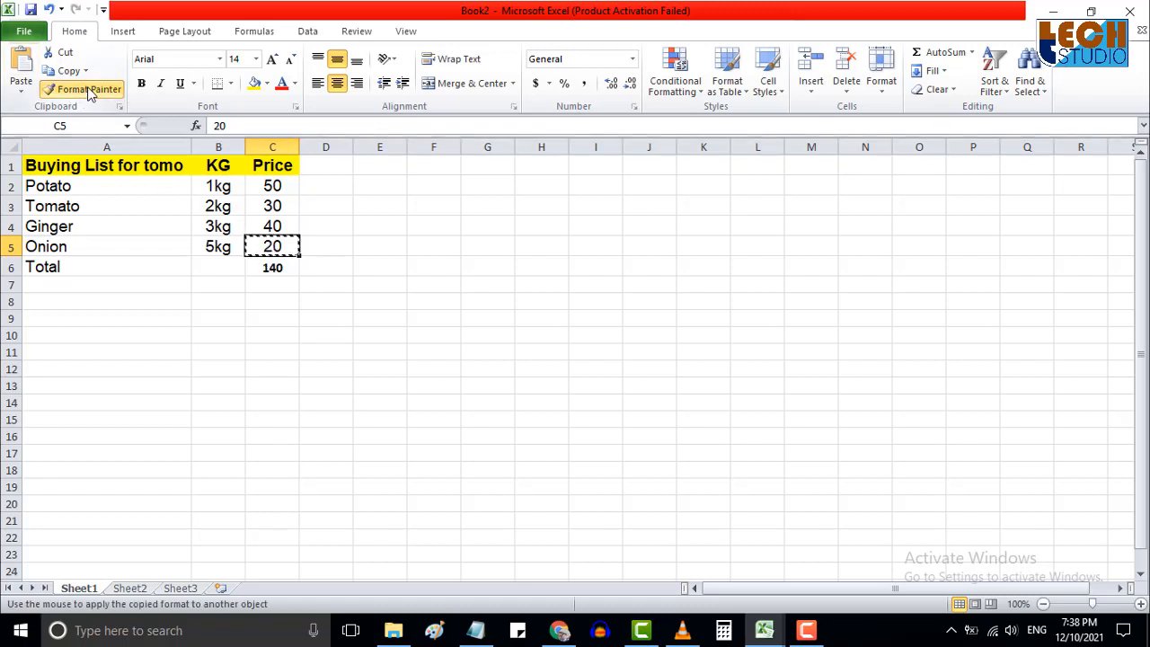
left_click(275, 267)
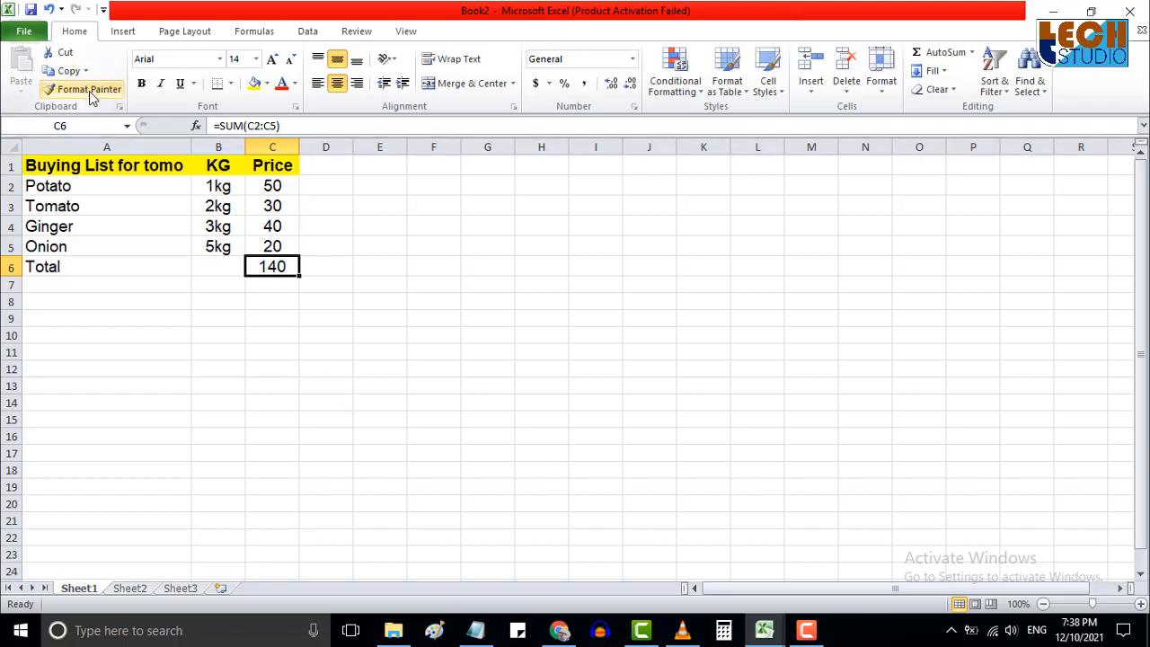
left_click(279, 245)
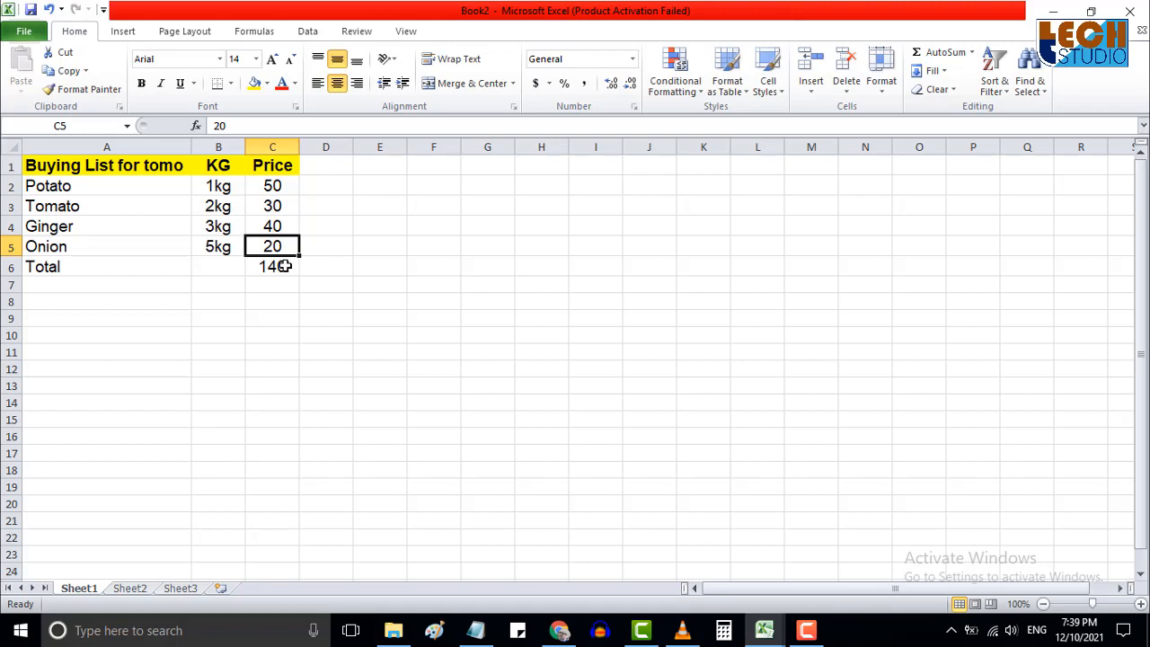
Fill the total amount in C6 and the Total label in A6 with yellow.
left_click(269, 267)
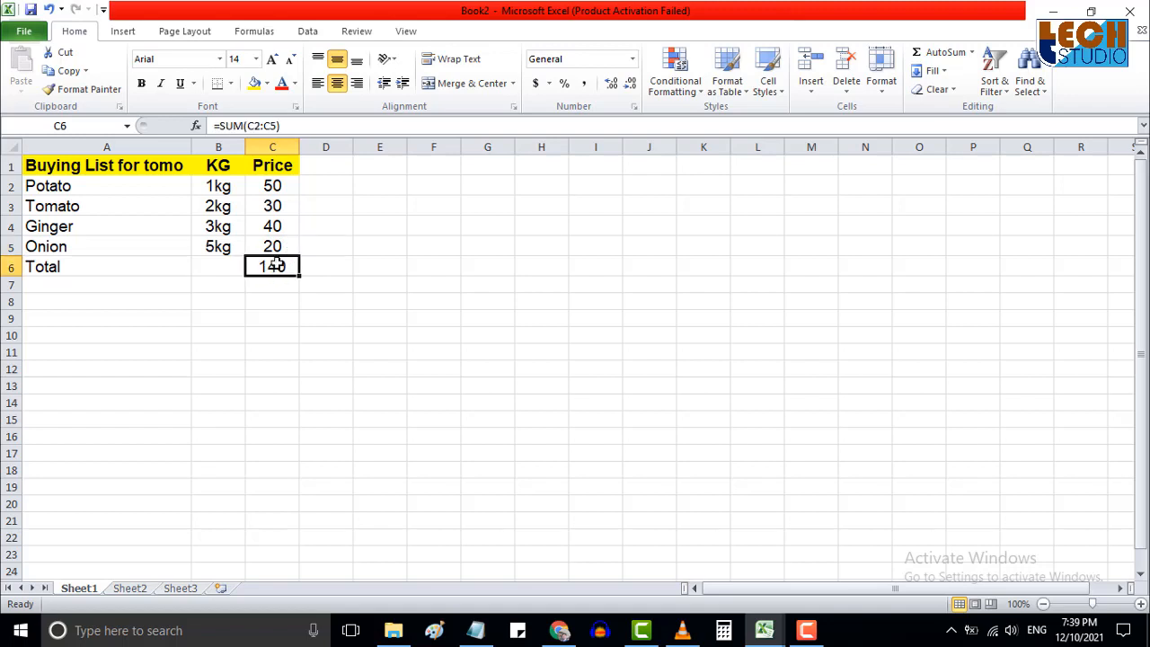
left_click(254, 83)
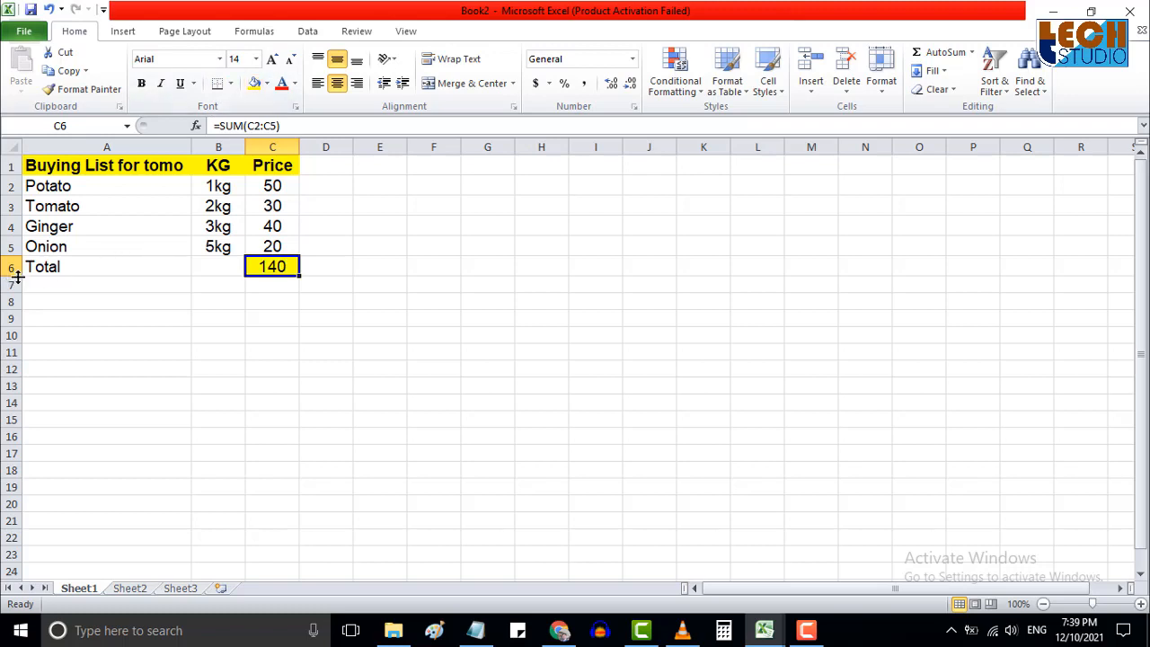
left_click(58, 270)
left_click(255, 83)
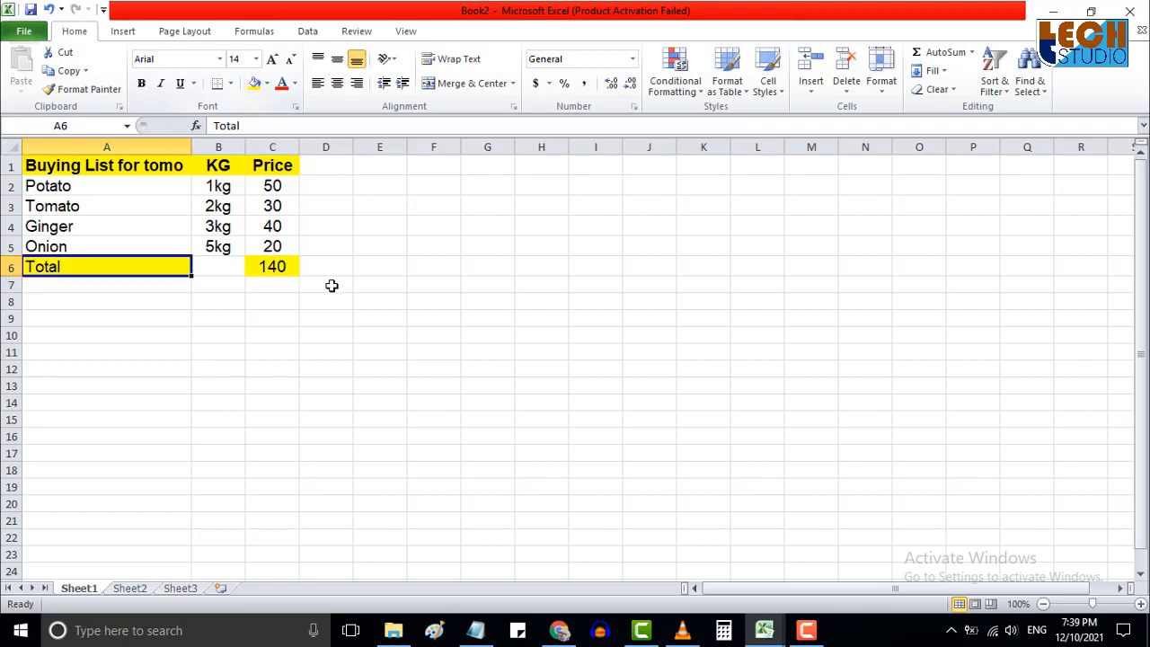
left_click(333, 286)
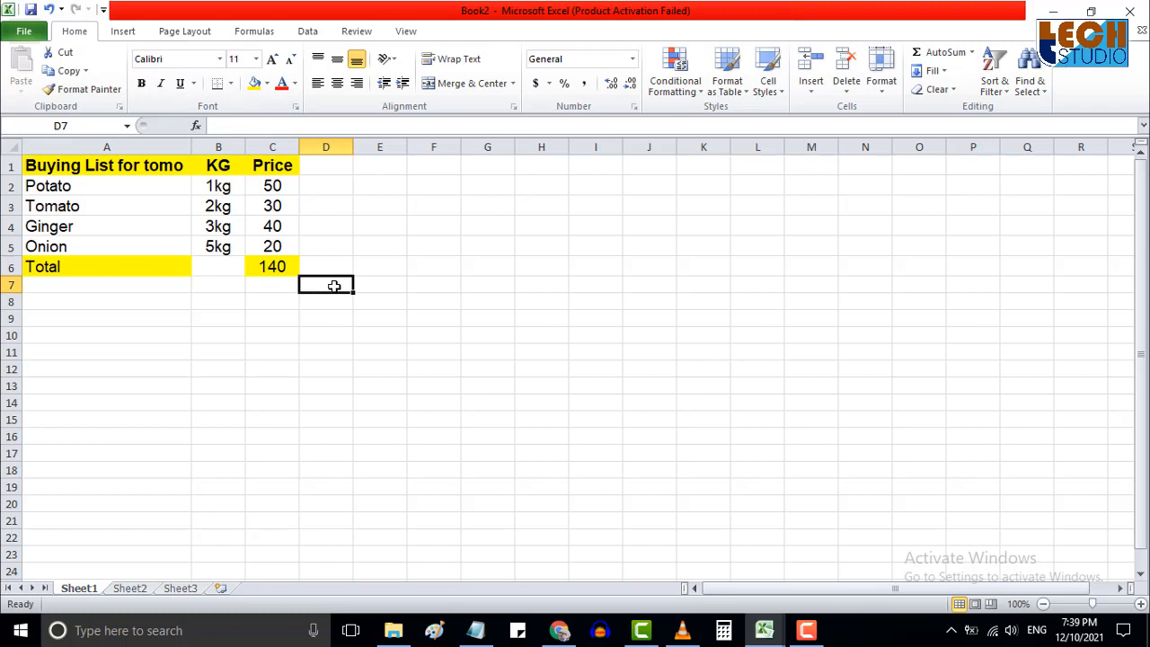
Apply All Borders to the whole buying list, A1:C6.
left_click_drag(297, 264, 99, 166)
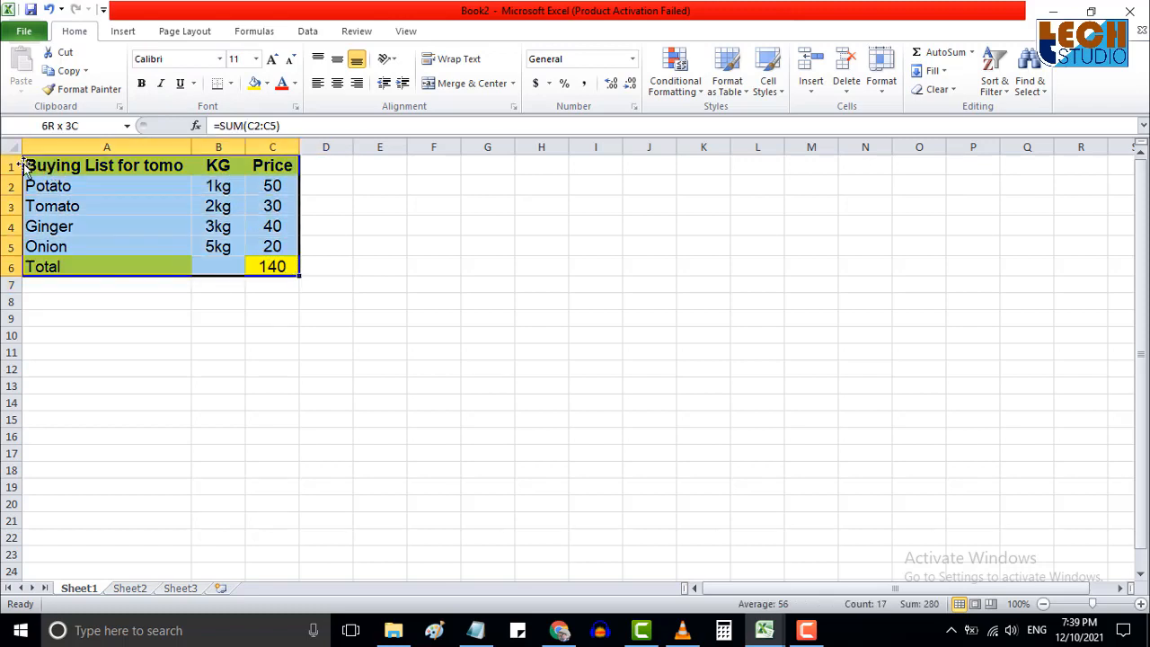
left_click(231, 84)
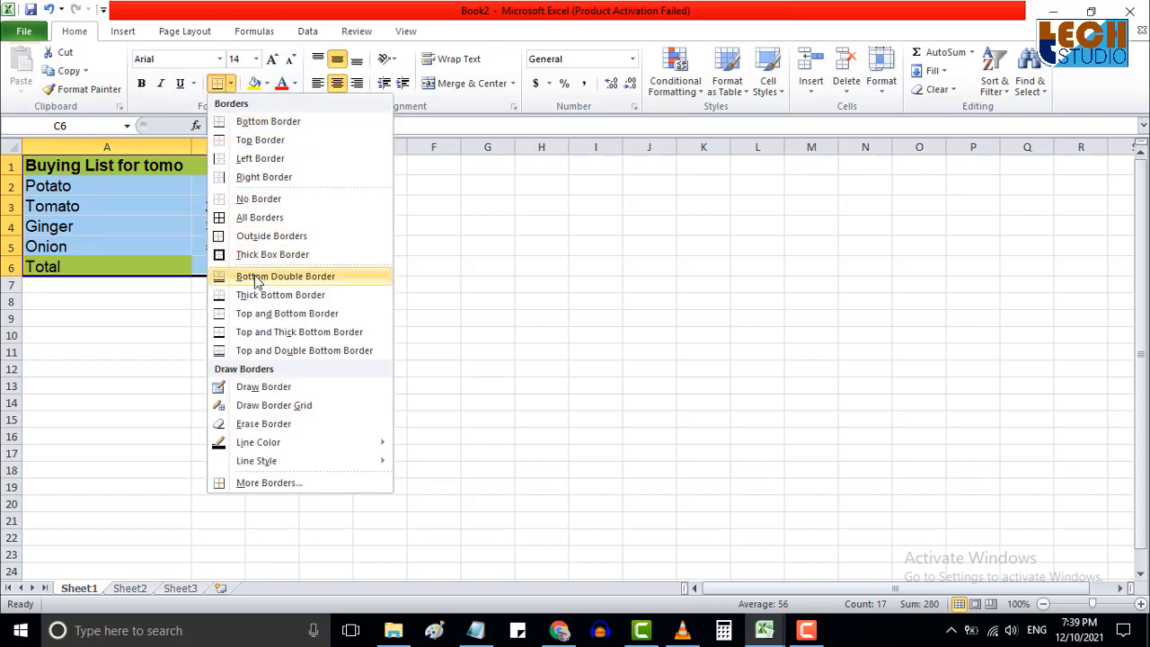
left_click(232, 84)
left_click(232, 84)
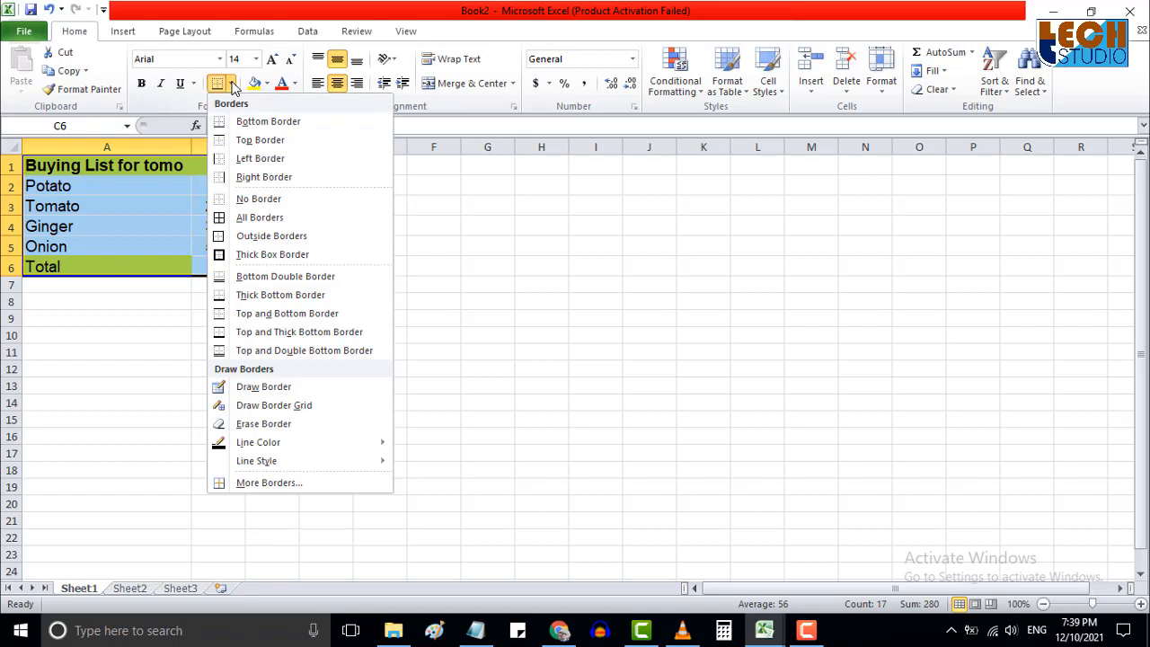
left_click(253, 221)
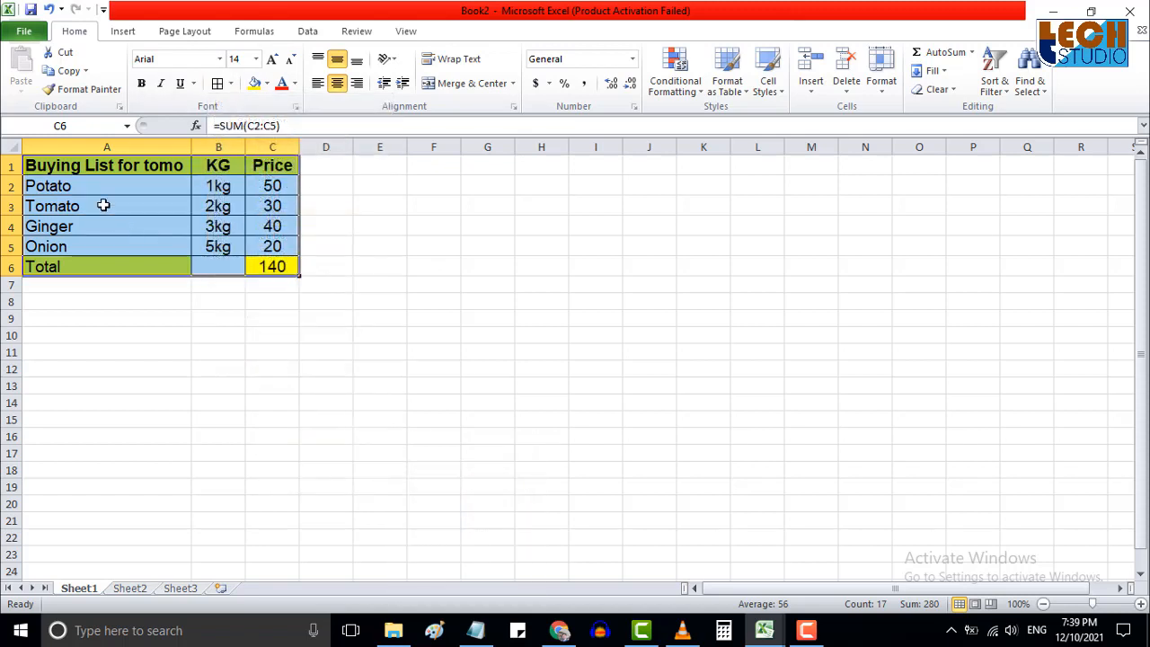
left_click(311, 285)
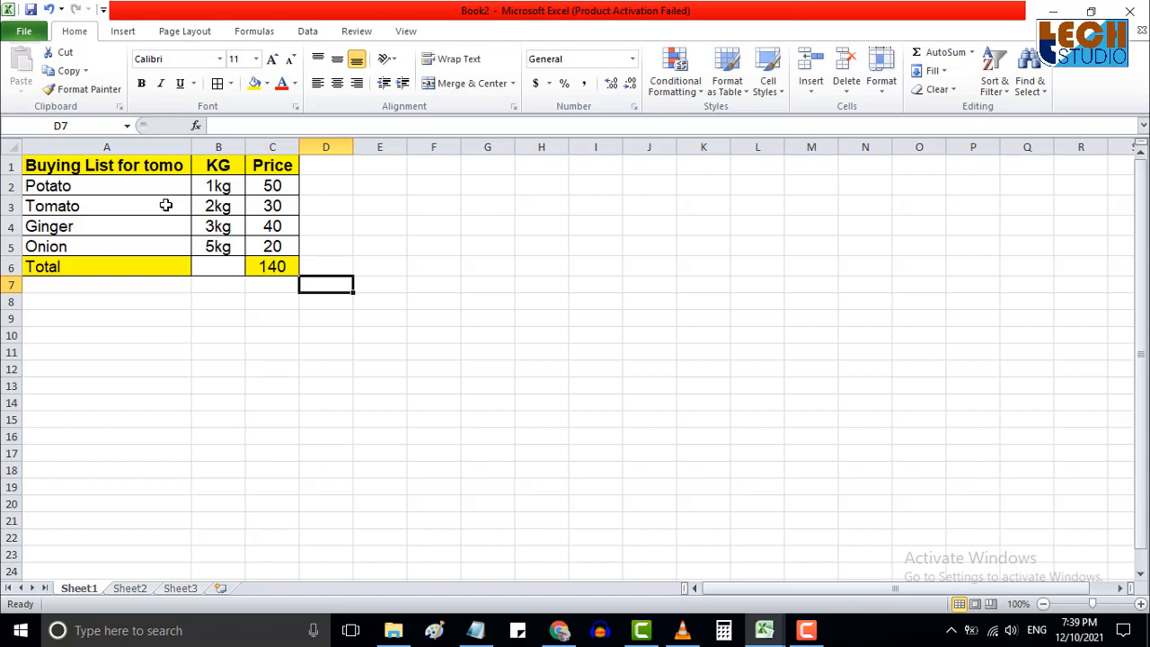
left_click_drag(227, 182, 239, 265)
left_click(239, 305)
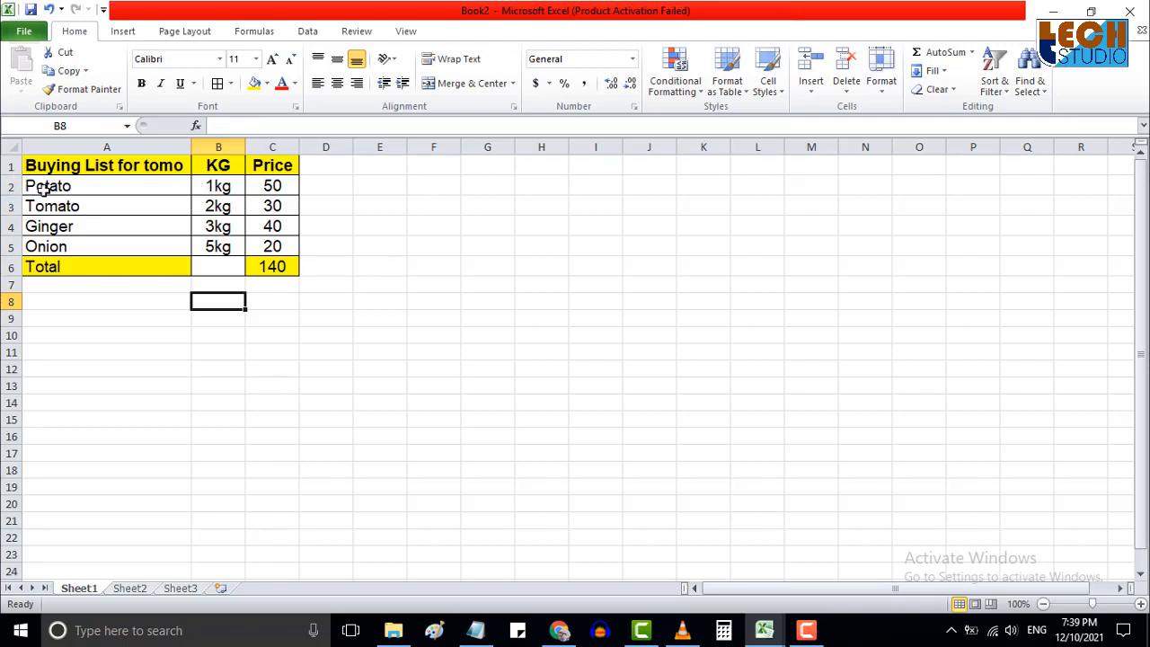
left_click_drag(56, 185, 67, 239)
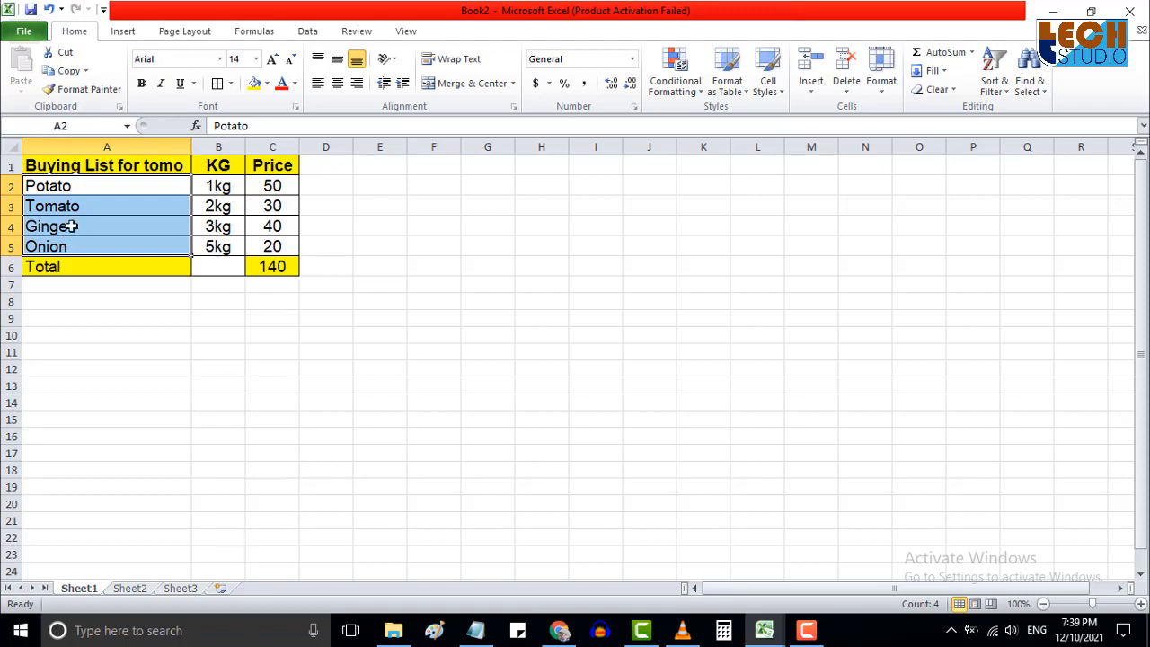
left_click(78, 249)
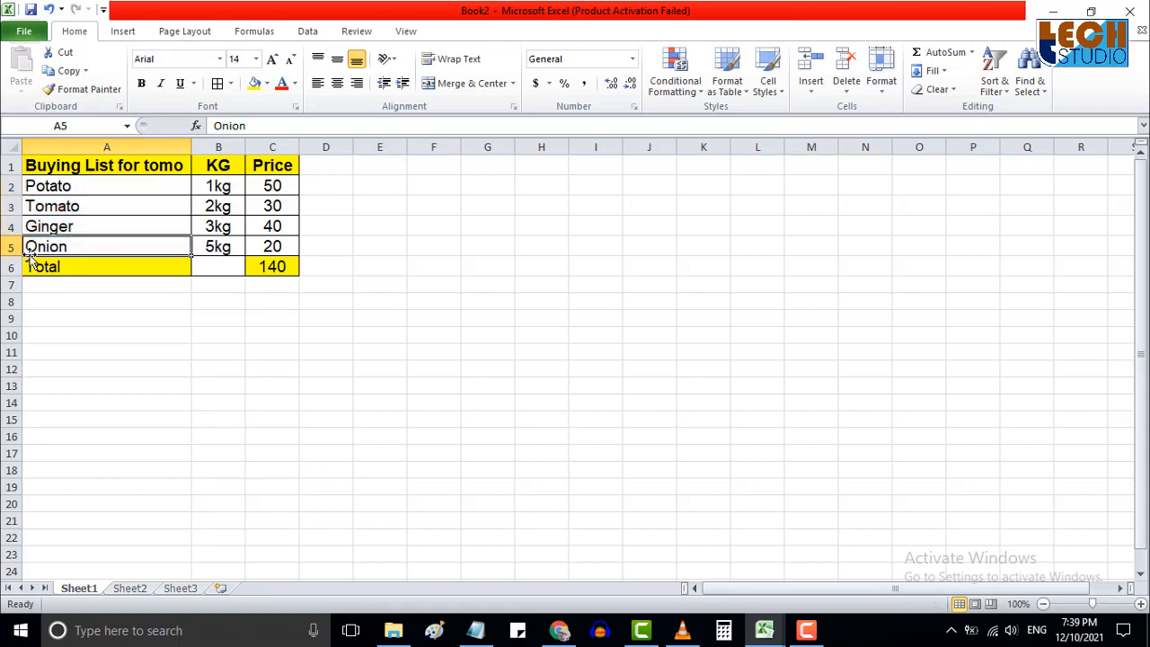
left_click(9, 245)
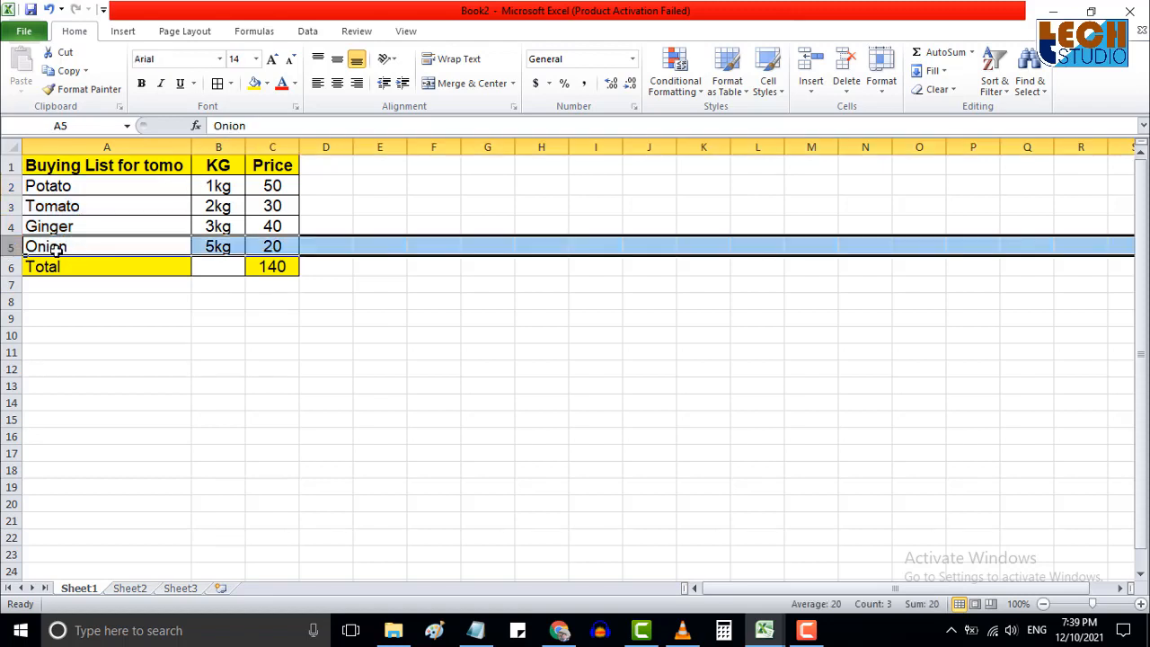
left_click(60, 250)
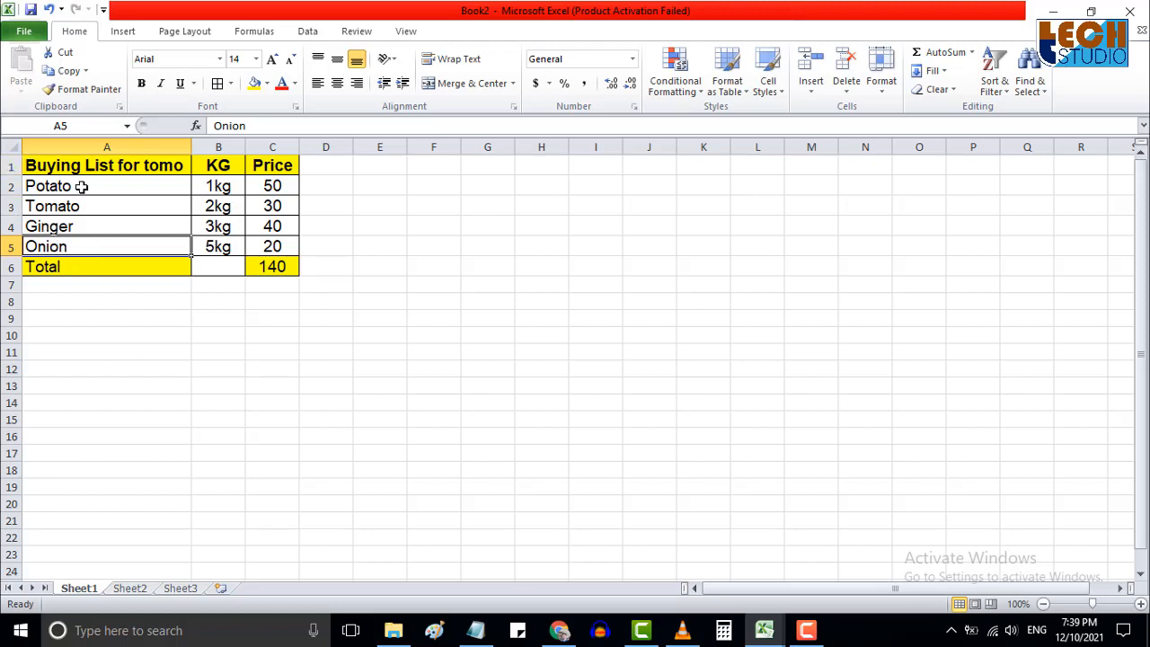
Insert a blank column before the buying list's item column and narrow the new column A.
left_click_drag(83, 186, 91, 240)
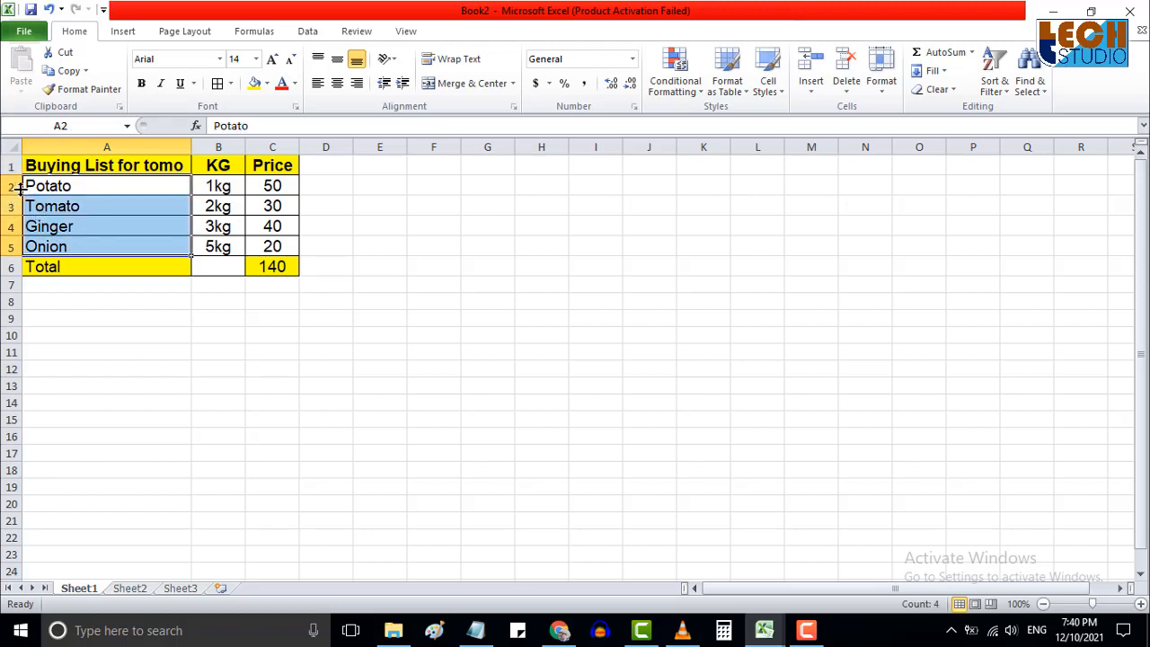
left_click(39, 144)
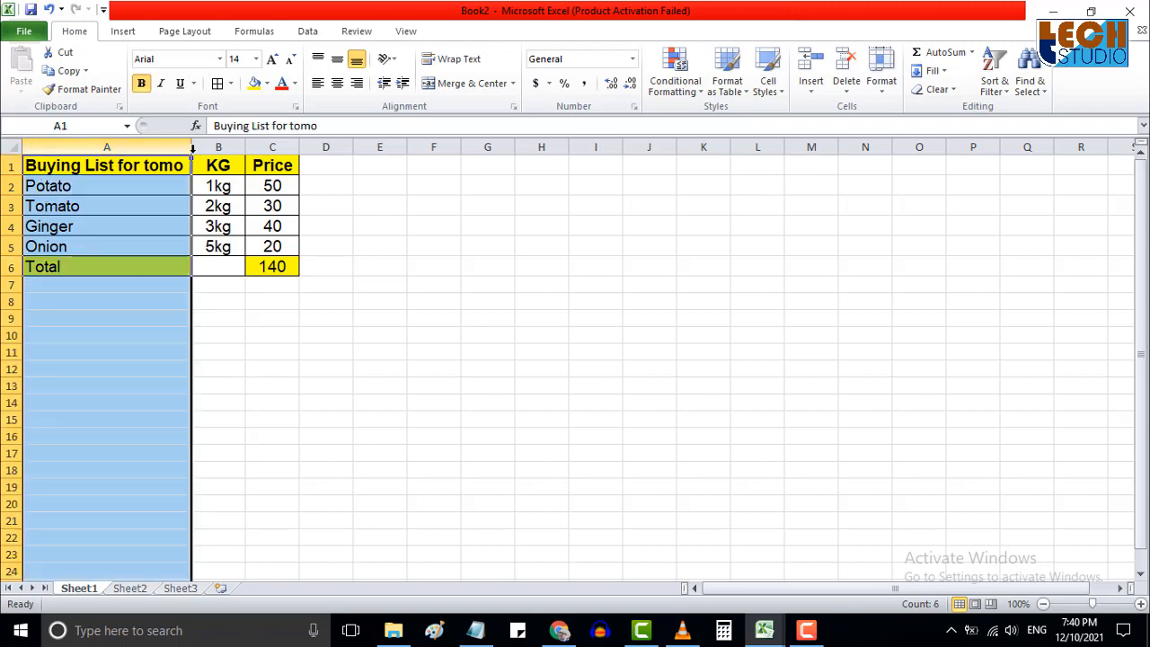
left_click(274, 183)
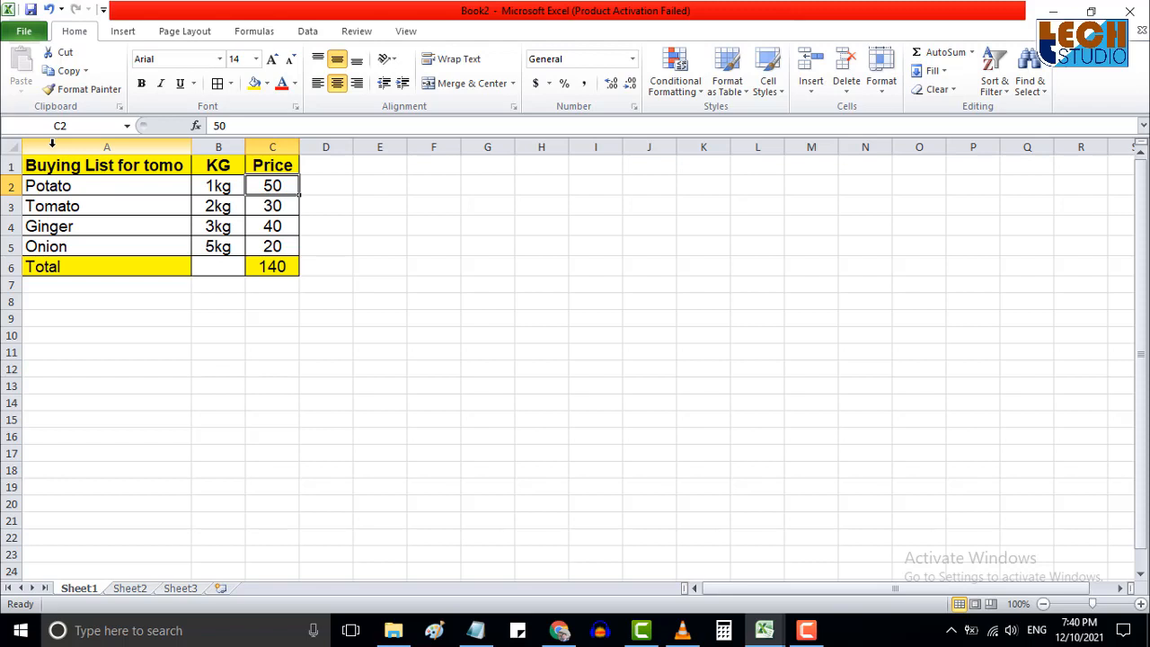
left_click(52, 143)
right_click(52, 144)
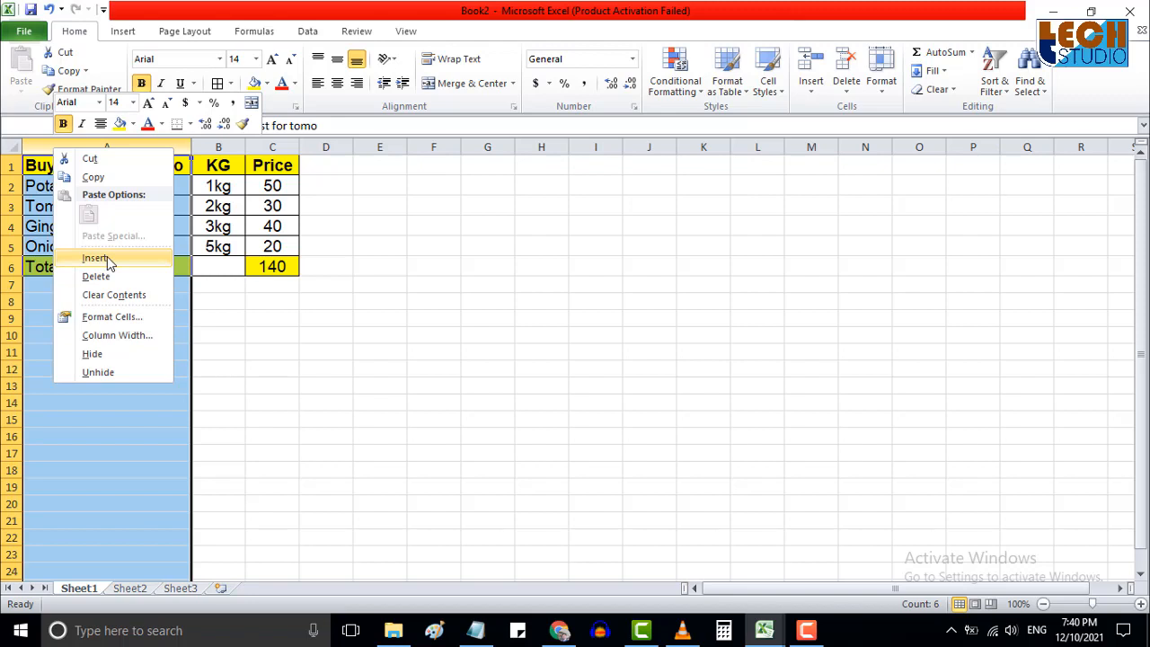
left_click(95, 258)
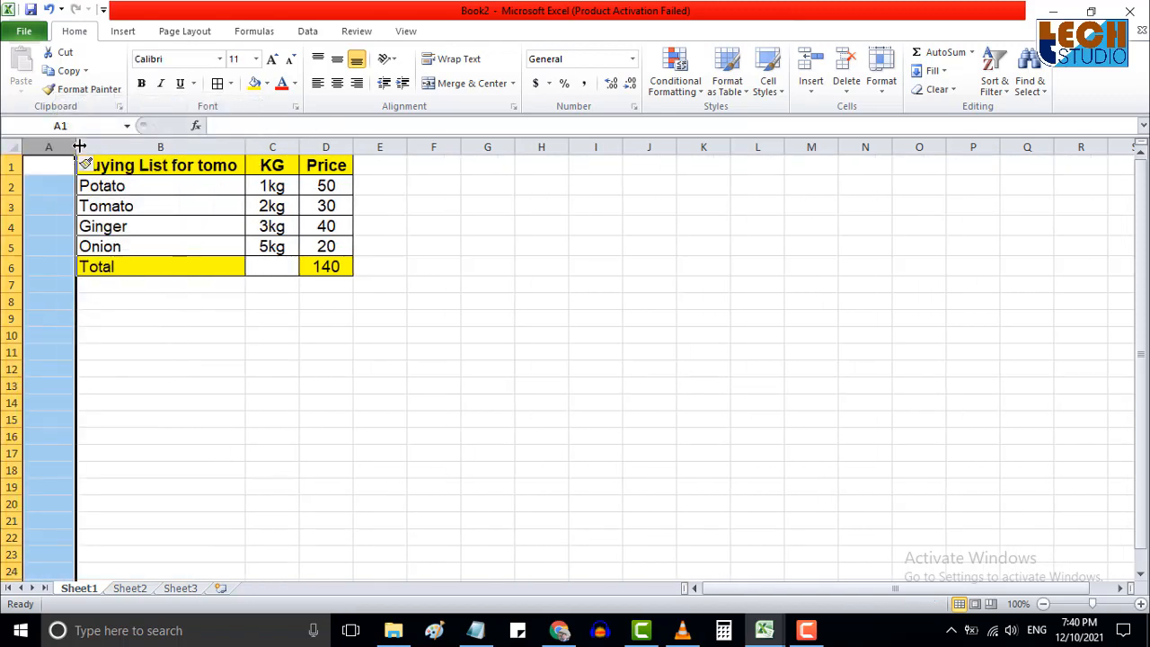
left_click_drag(76, 147, 54, 150)
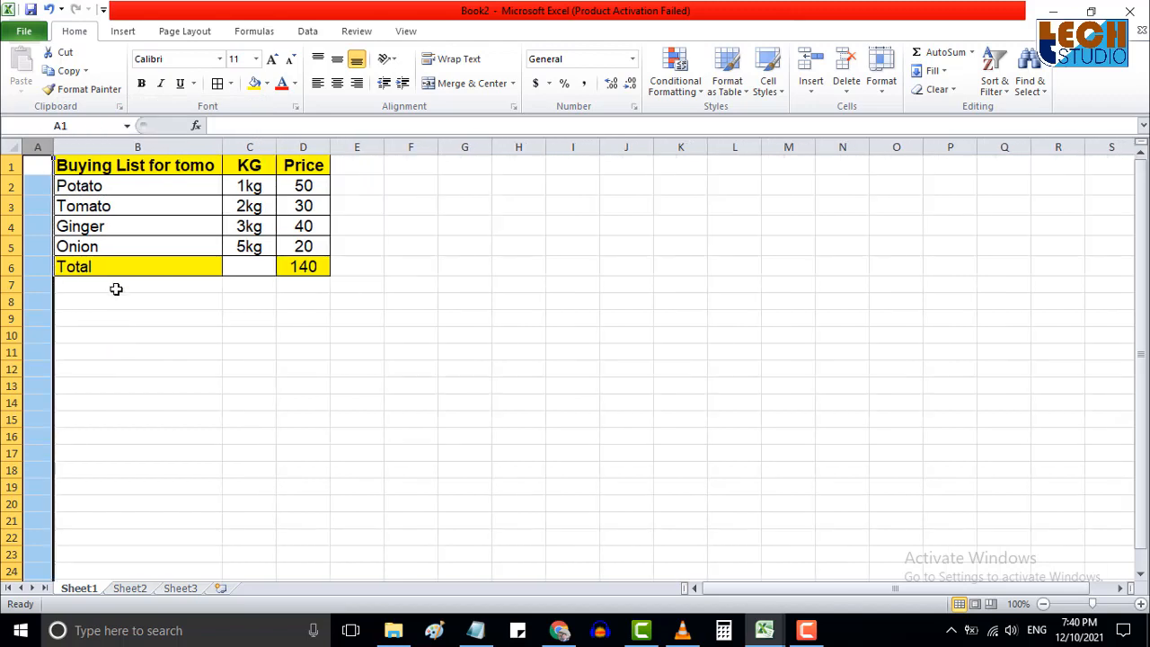
left_click(116, 285)
Number the Potato and Tomato rows 1 and 2 in cells A2 and A3.
left_click(37, 185)
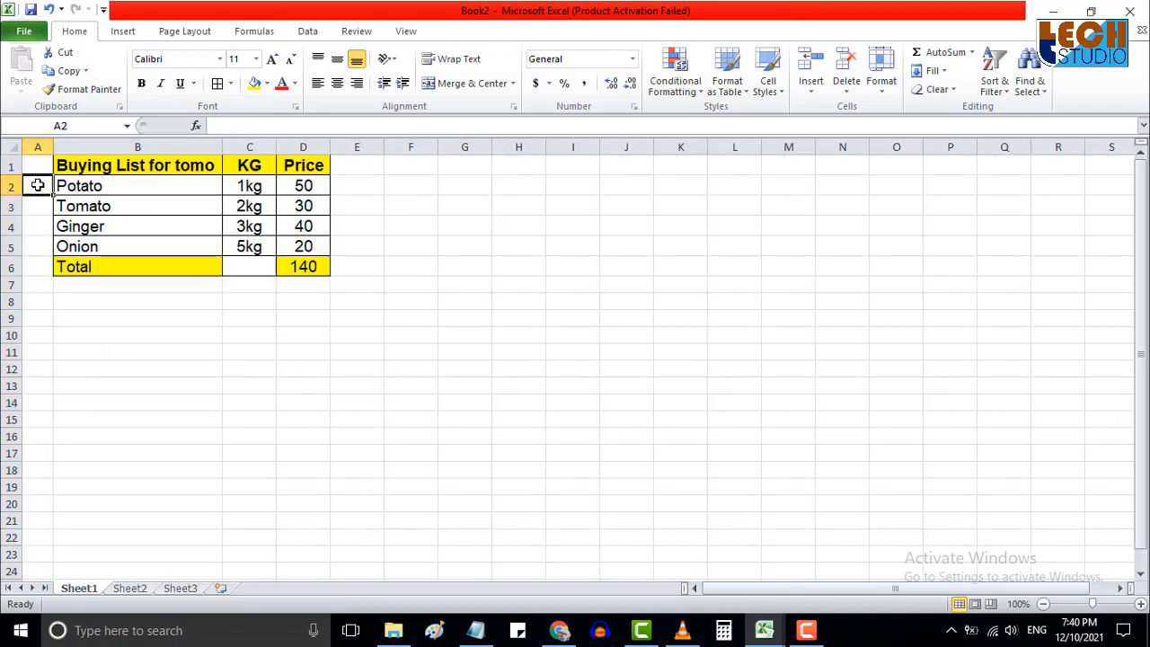
type("1")
left_click(38, 203)
type("2")
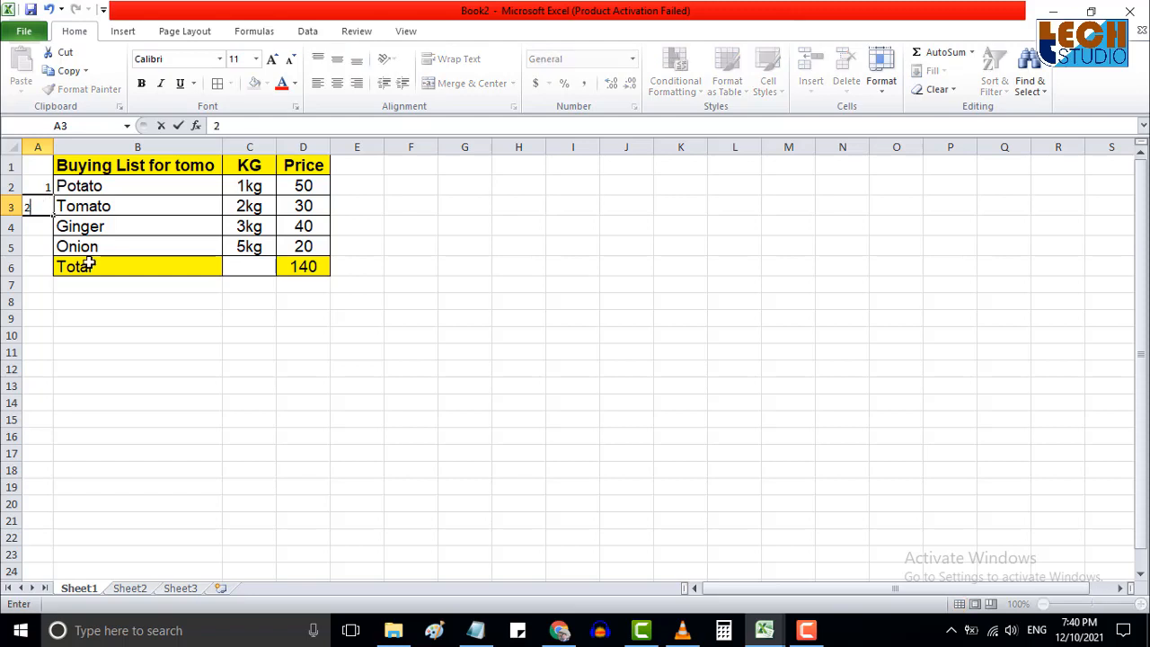
left_click(99, 282)
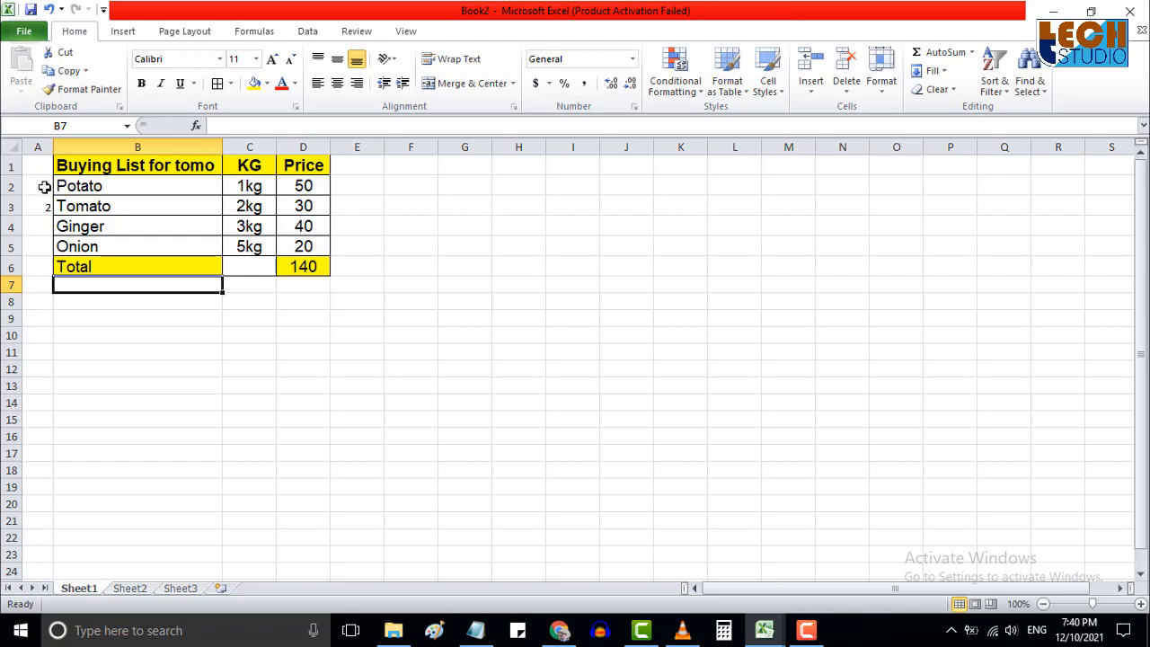
Autofill the number series from A2:A3 down column A, ending at 164.
left_click_drag(44, 189, 46, 204)
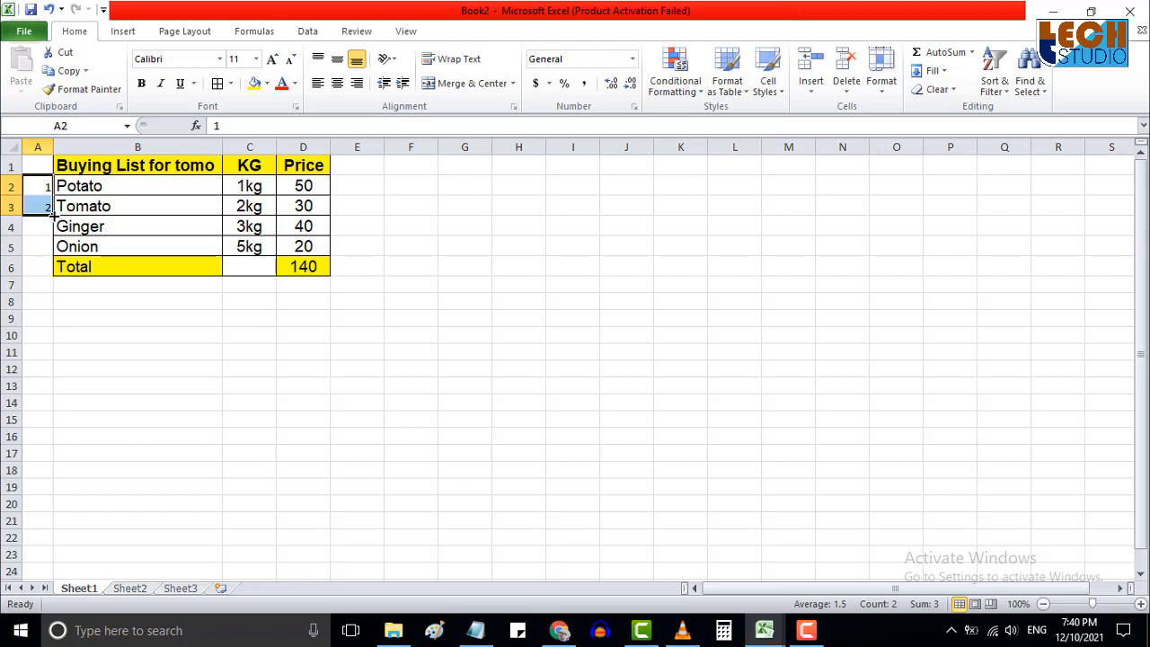
left_click_drag(53, 215, 54, 269)
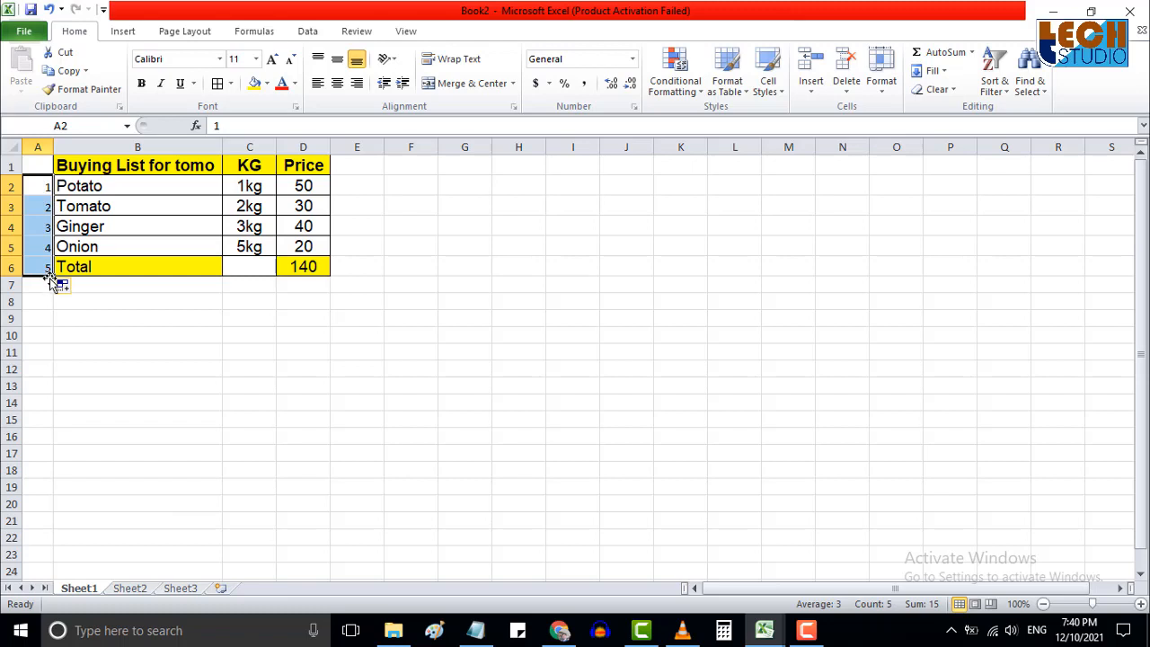
left_click_drag(51, 279, 64, 643)
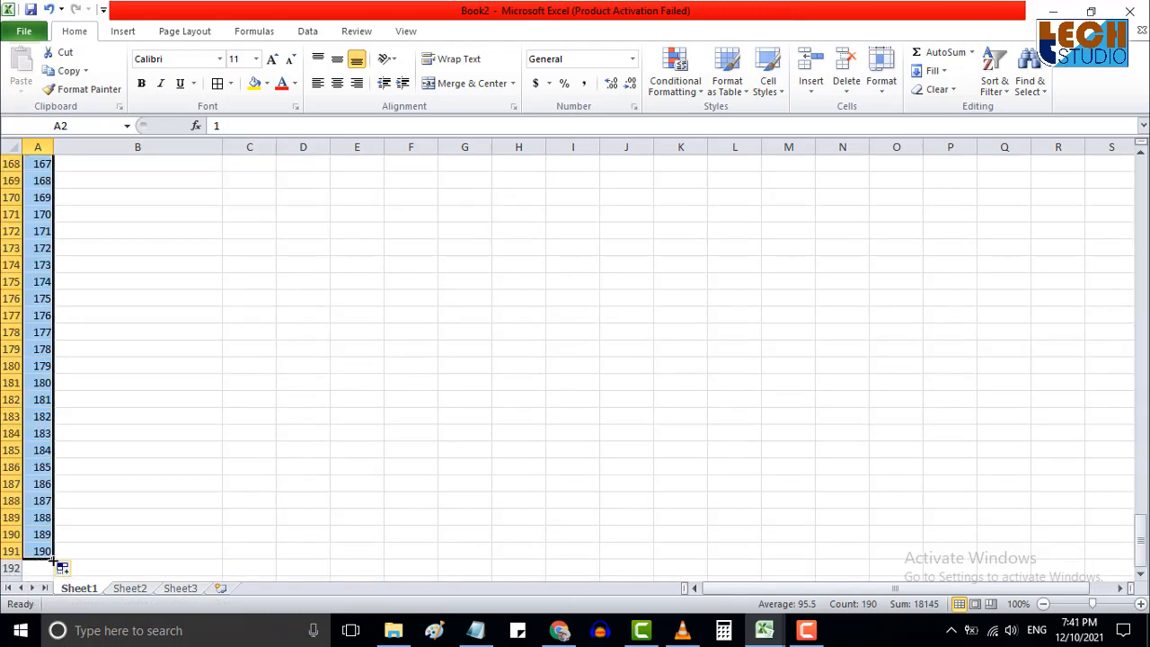
left_click_drag(38, 561, 42, 196)
scroll(64, 270, "up", 8)
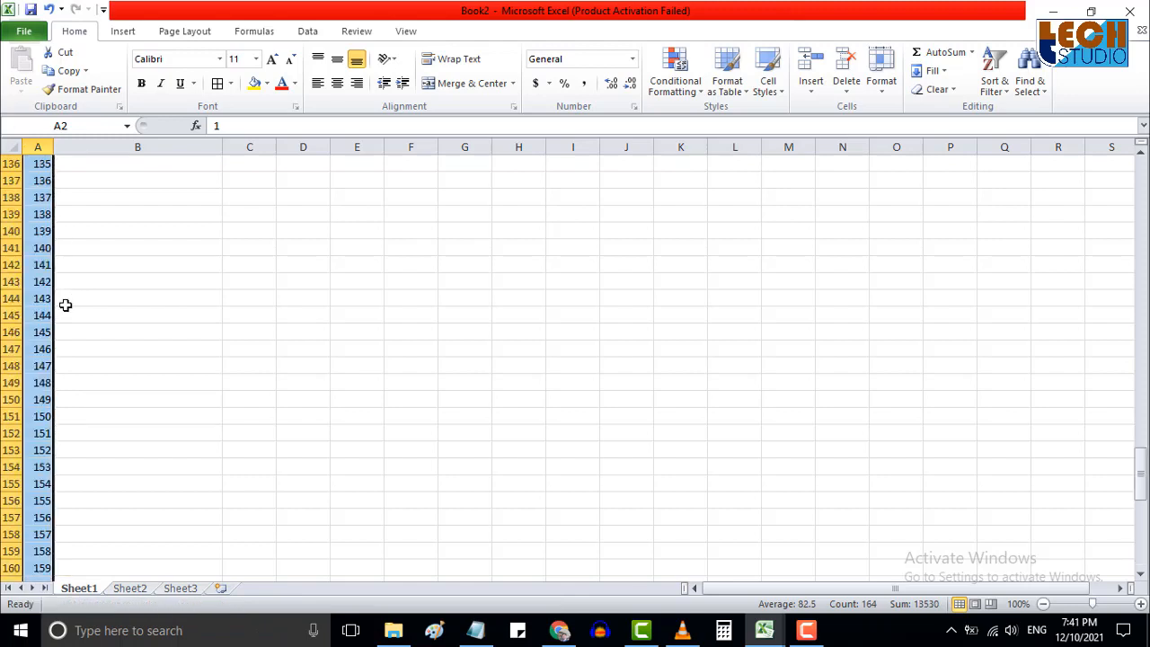
scroll(54, 485, "up", 13)
scroll(84, 390, "up", 20)
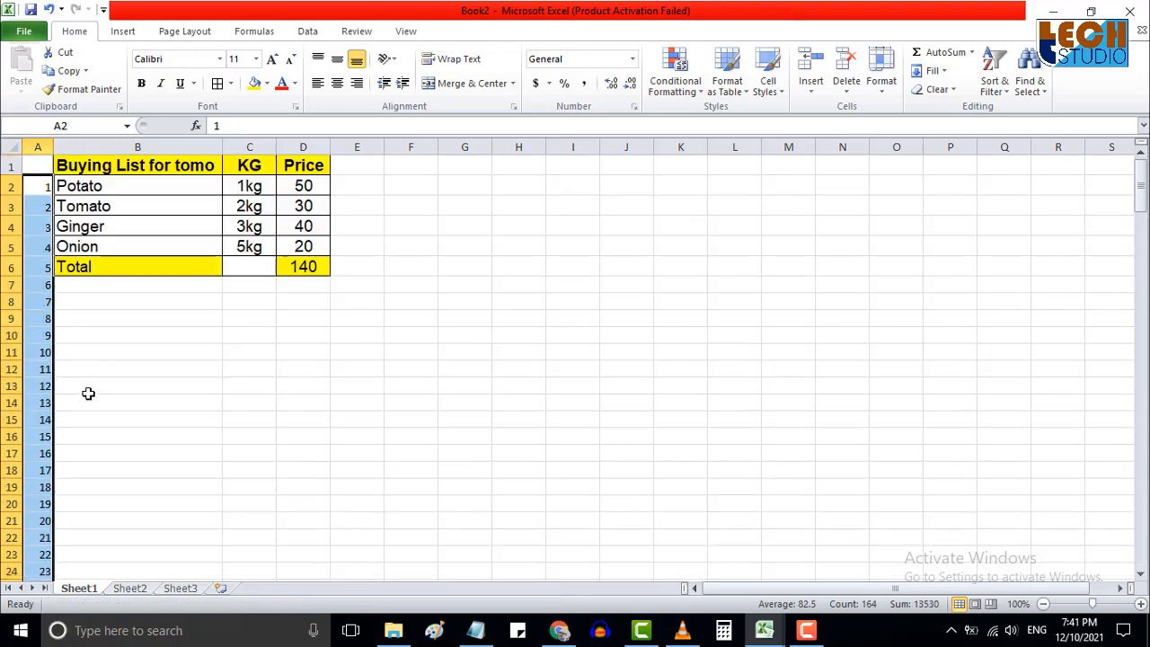
left_click(64, 307)
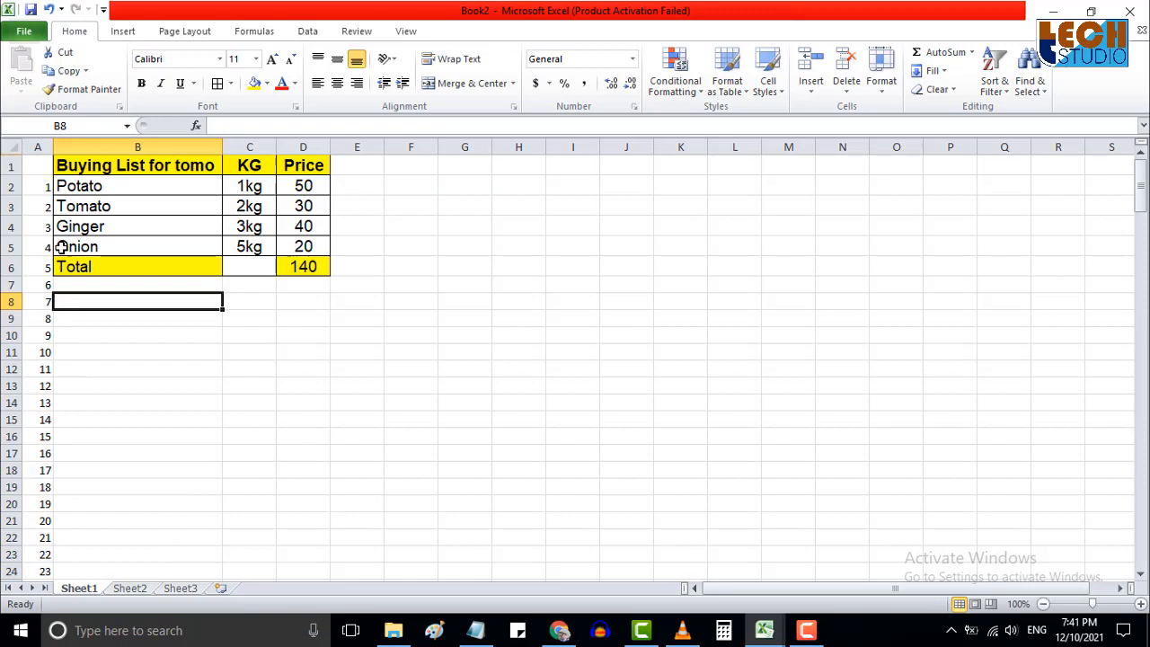
Center the serial numbers horizontally across the whole of column A.
left_click(43, 146)
left_click(337, 84)
left_click(358, 166)
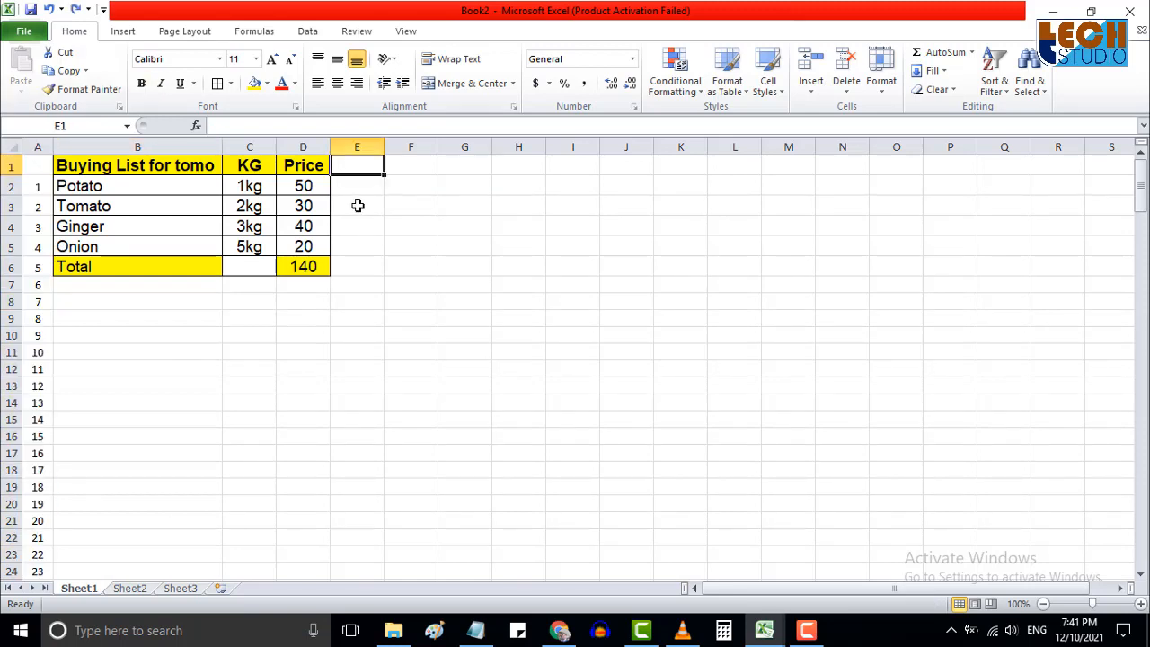
Copy the Potato entry from B2 and paste it into E2, beside the price column.
left_click(122, 186)
key("ctrl+c")
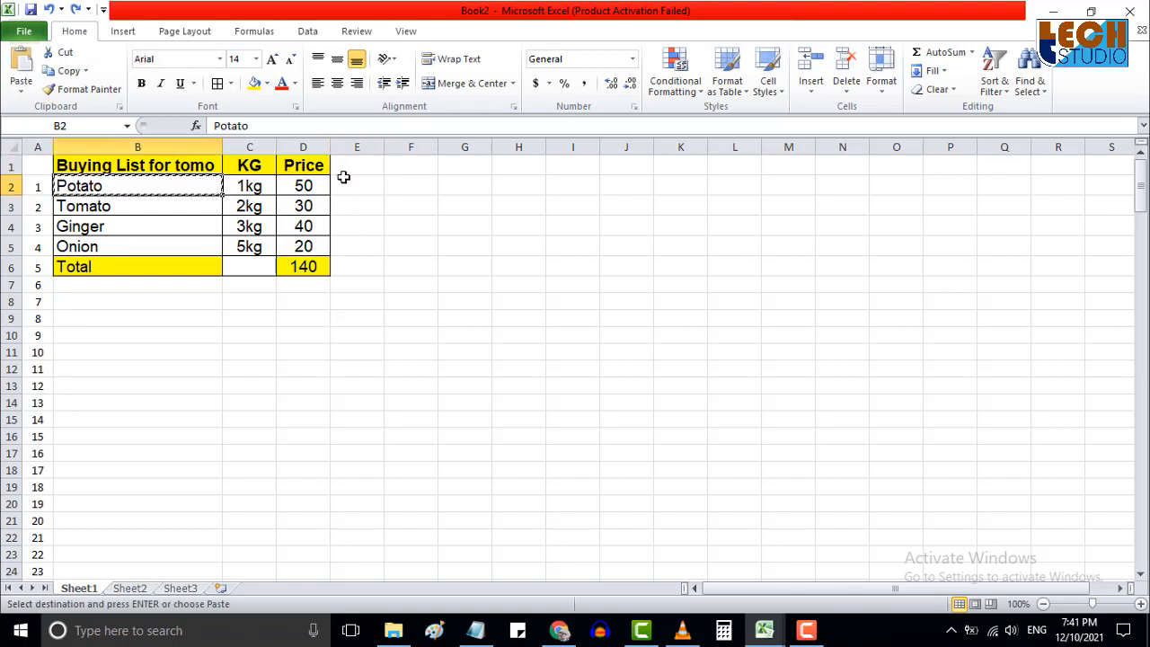
left_click(359, 185)
key("ctrl+v")
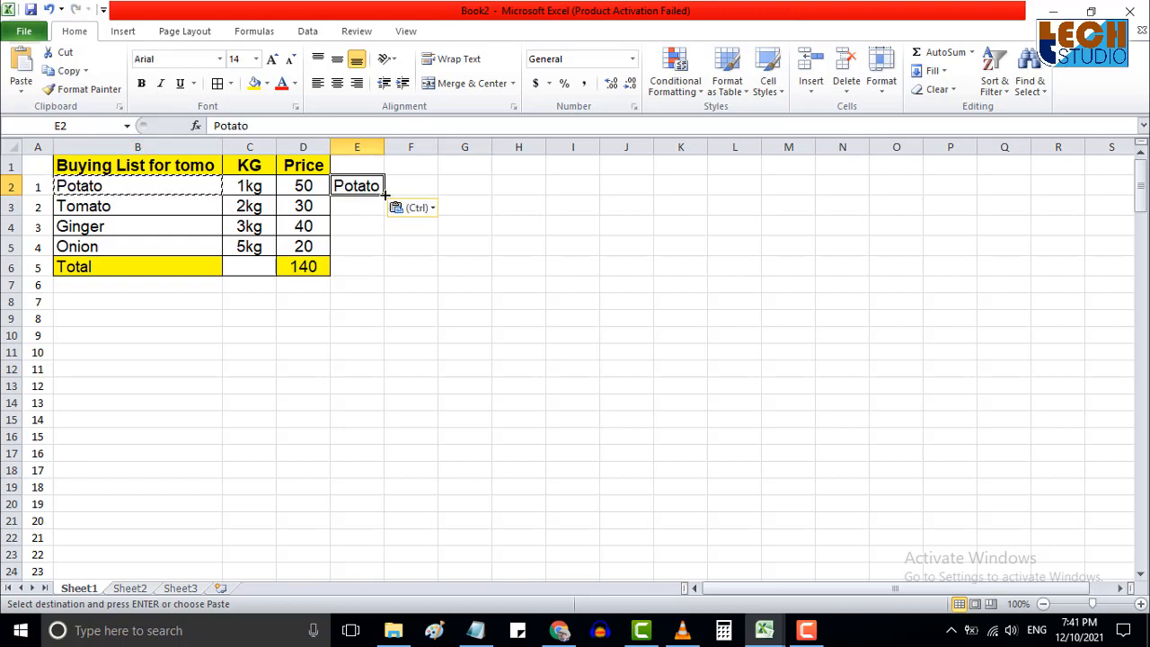
left_click(373, 220)
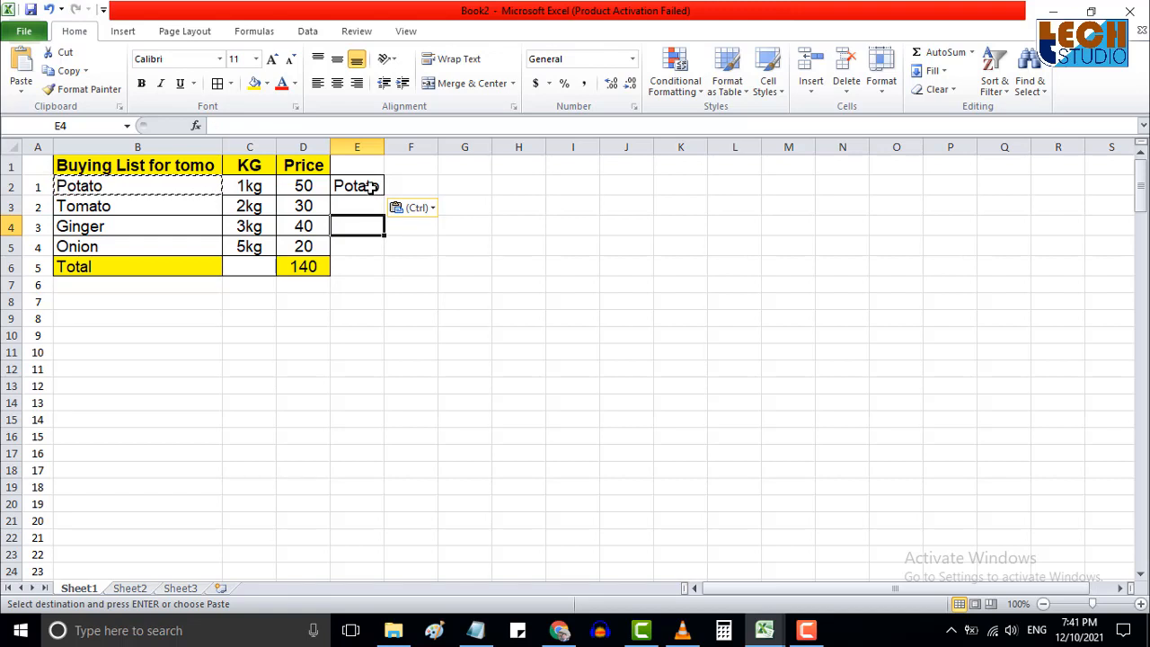
Autofill Potato from E2 down column E to row 29.
left_click(371, 186)
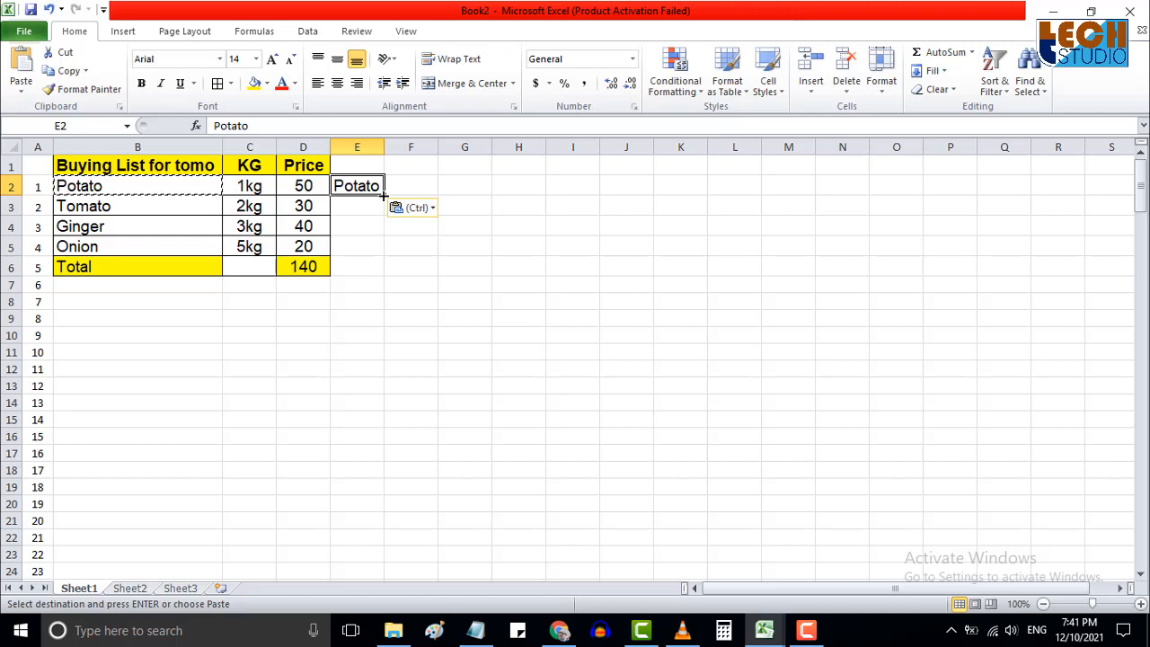
left_click_drag(383, 195, 390, 418)
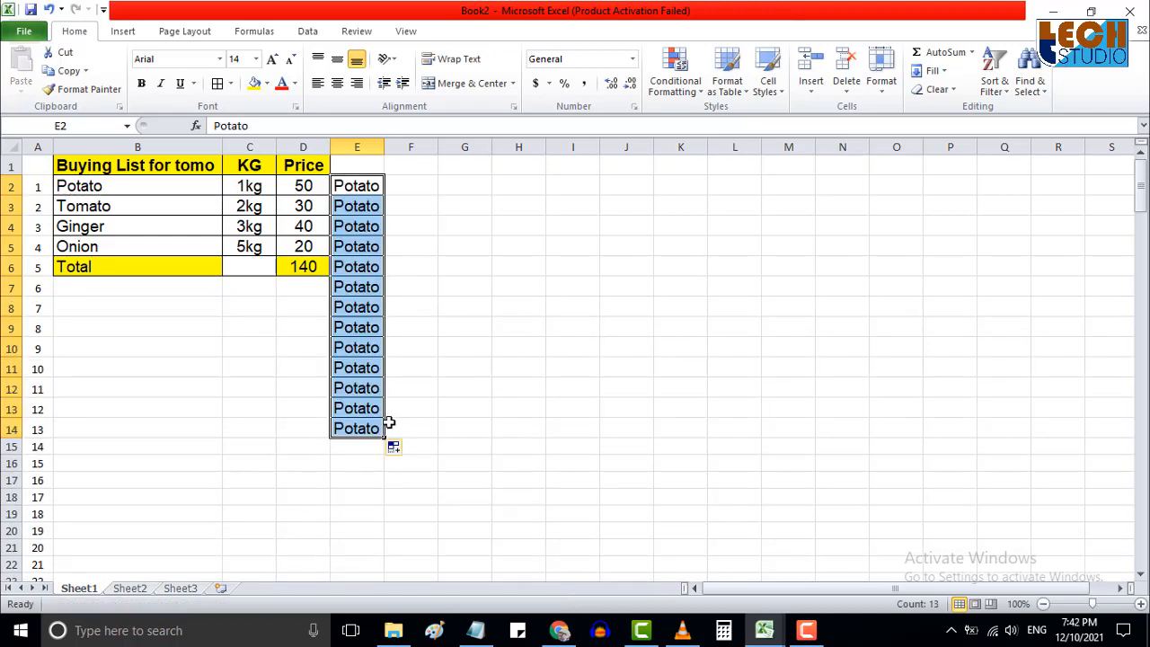
left_click_drag(386, 440, 398, 546)
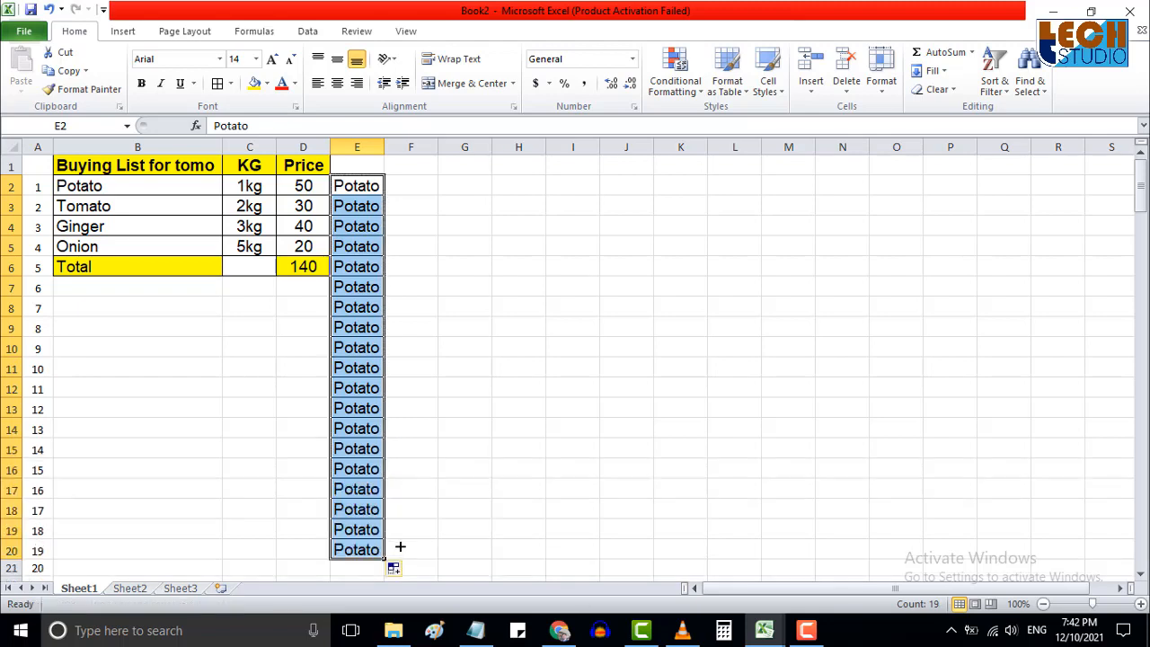
scroll(344, 416, "down", 5)
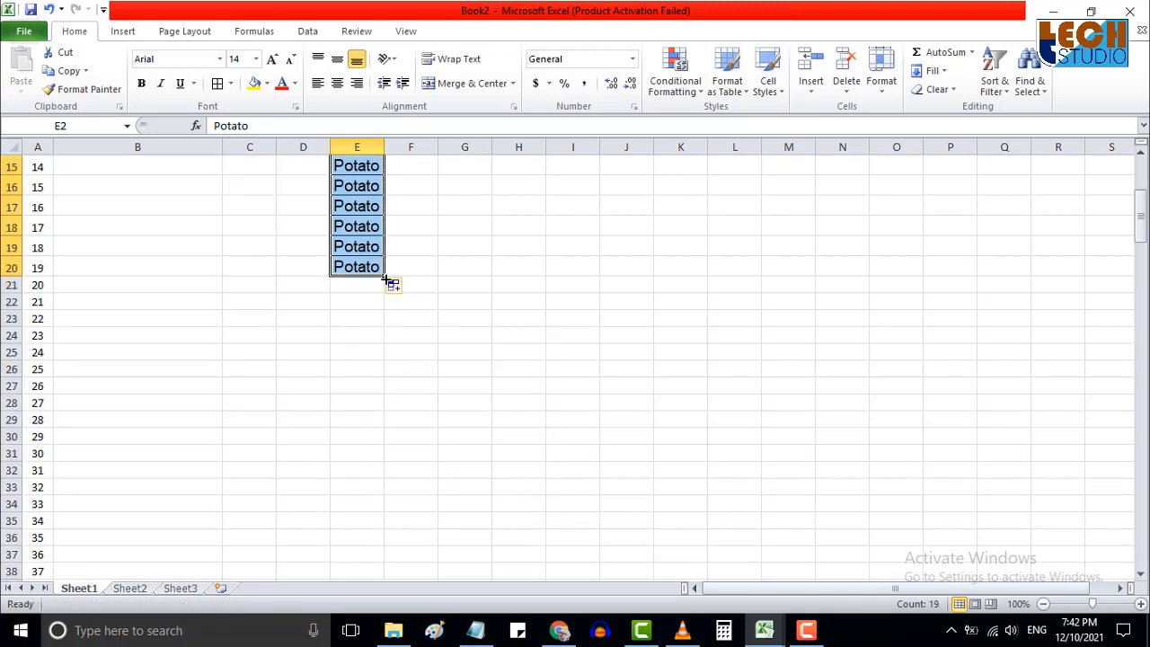
left_click_drag(386, 276, 378, 434)
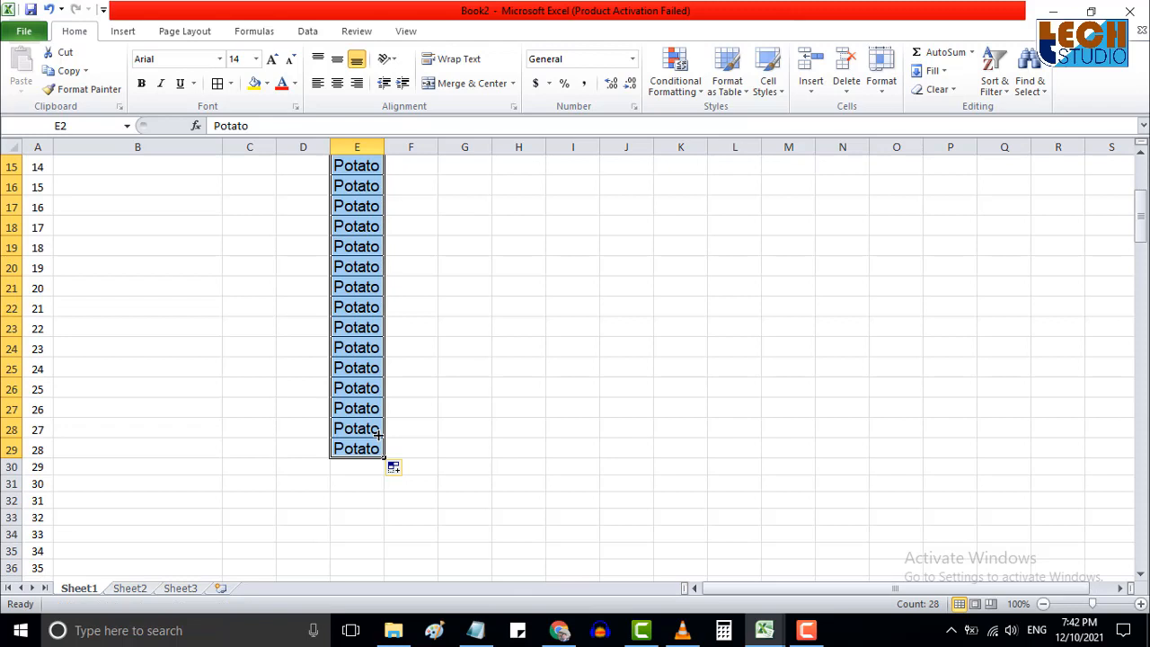
scroll(378, 435, "up", 5)
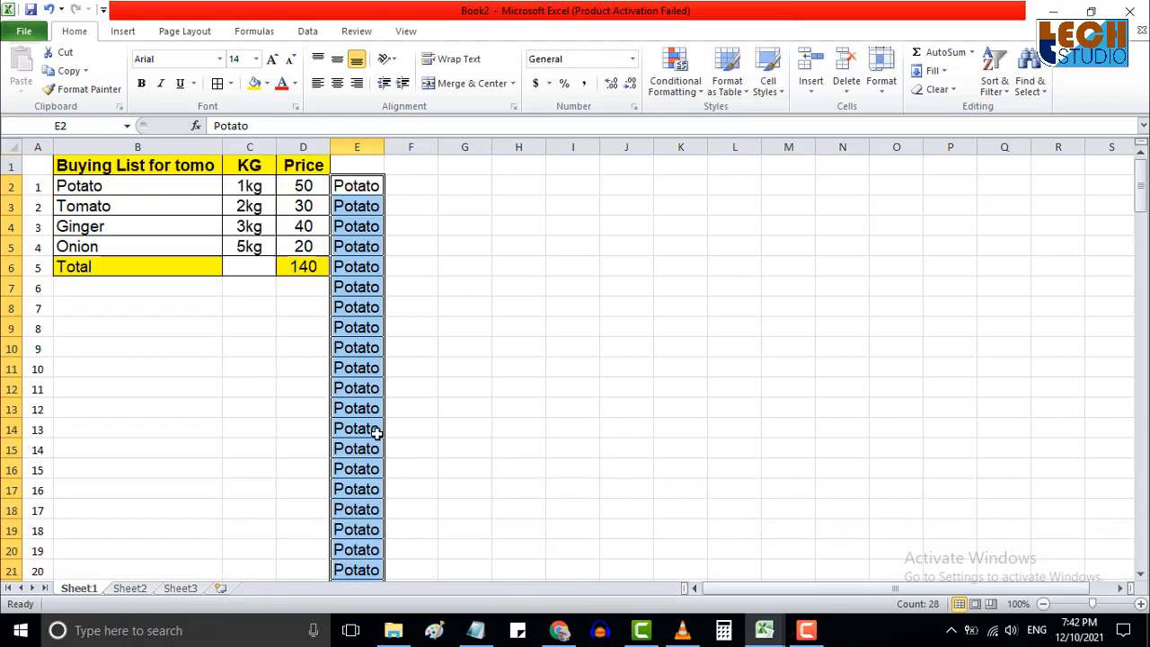
Autofill Potato from E2 across row 2 to J2.
left_click(383, 190)
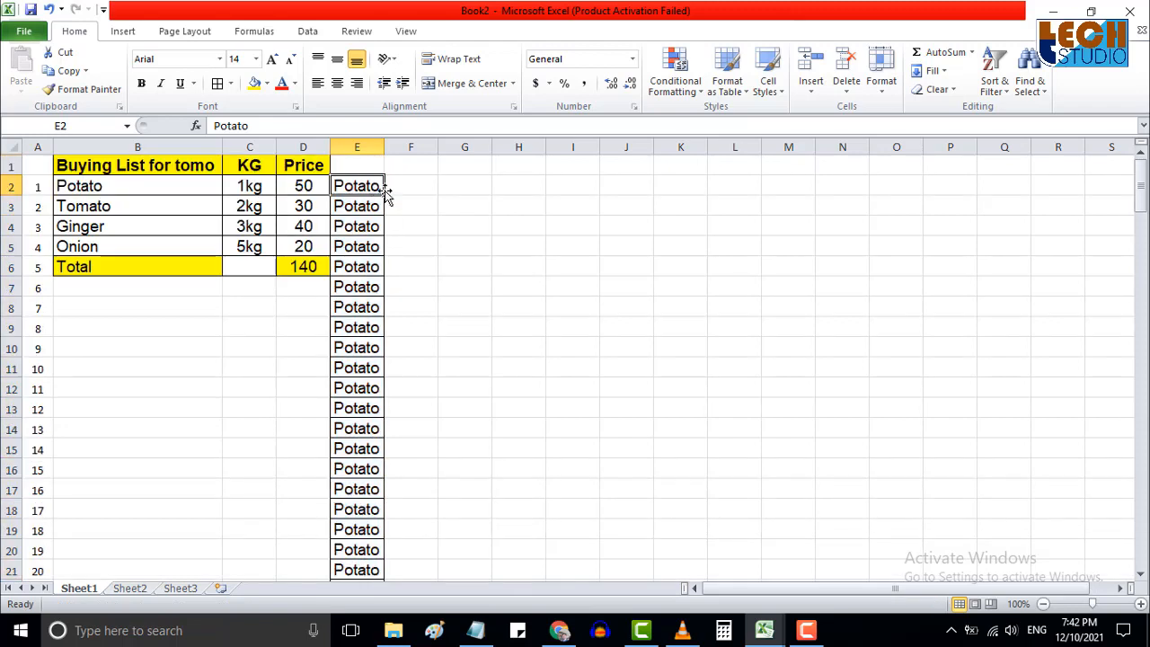
left_click_drag(385, 192, 614, 228)
left_click(589, 249)
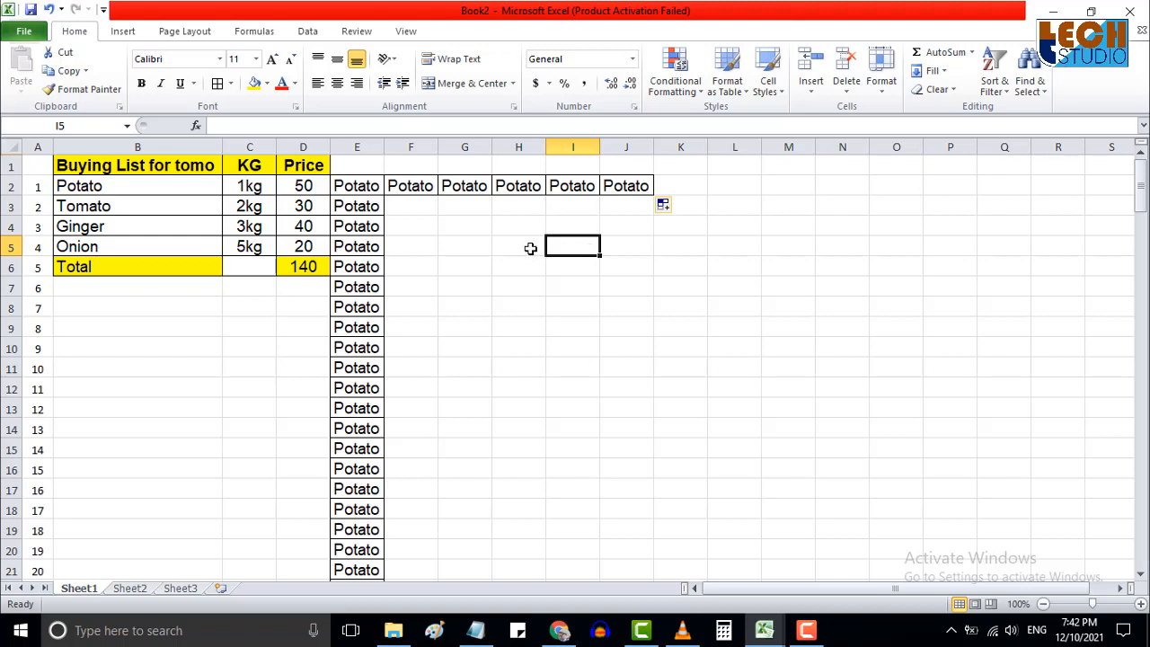
Enter the number 4 in each of the cells F4, F5 and F6.
left_click(418, 220)
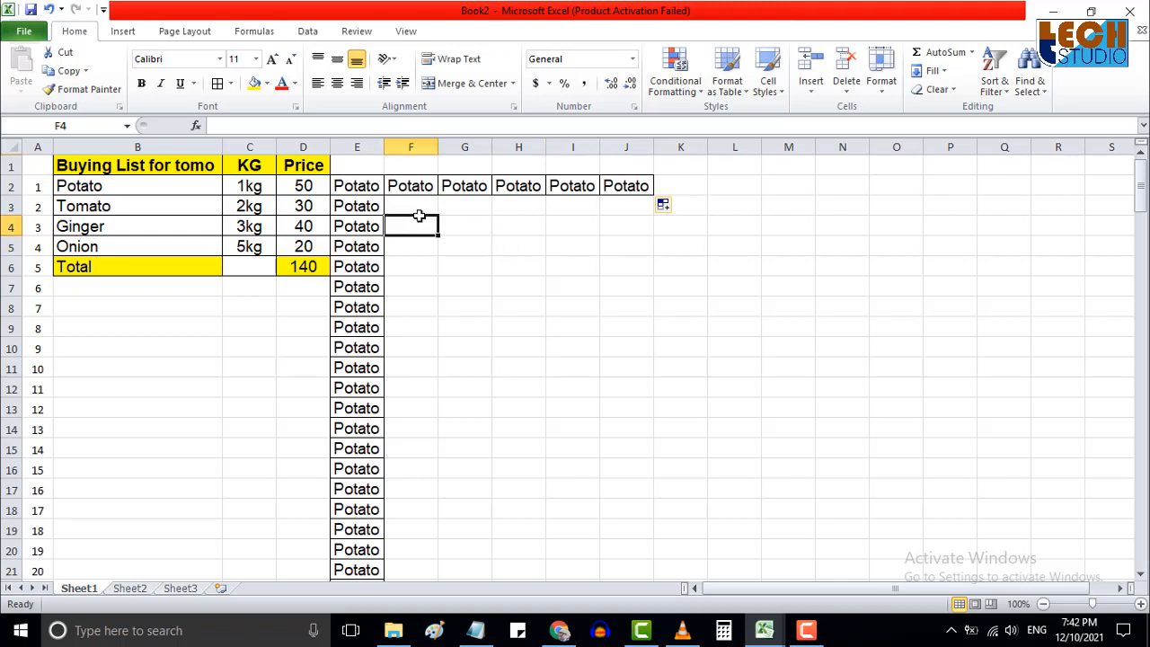
type("4")
key("Return")
type("4")
key("Return")
type("4")
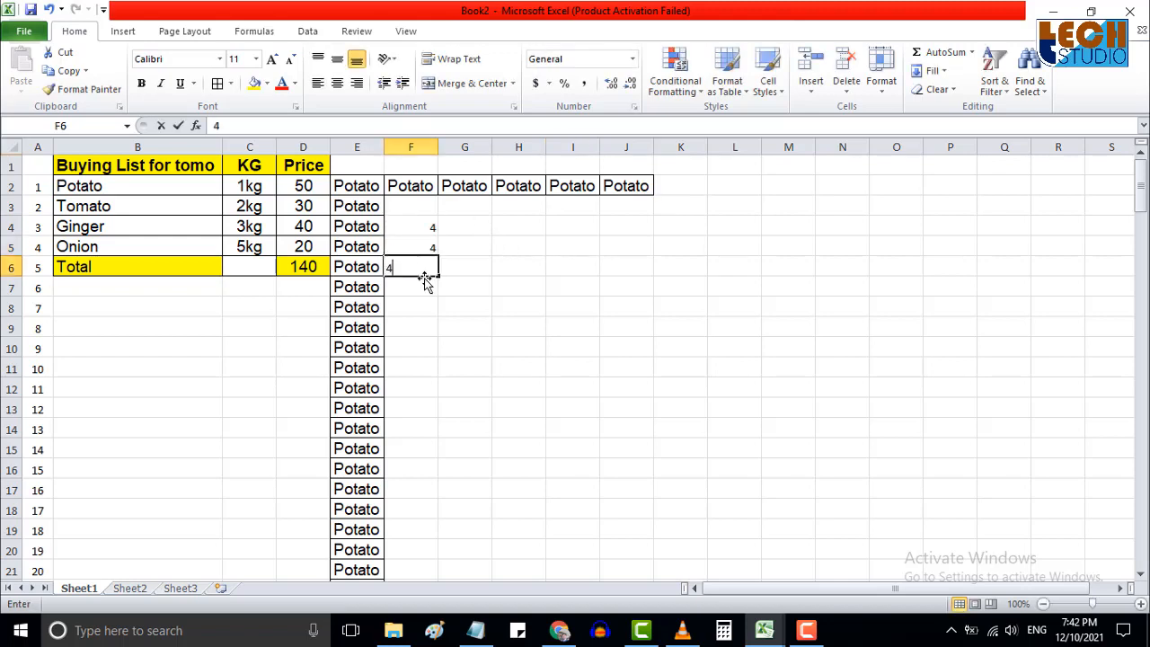
key("Return")
Autofill the repeated 4 from F4:F6 down column F to row 24.
left_click_drag(430, 227, 428, 269)
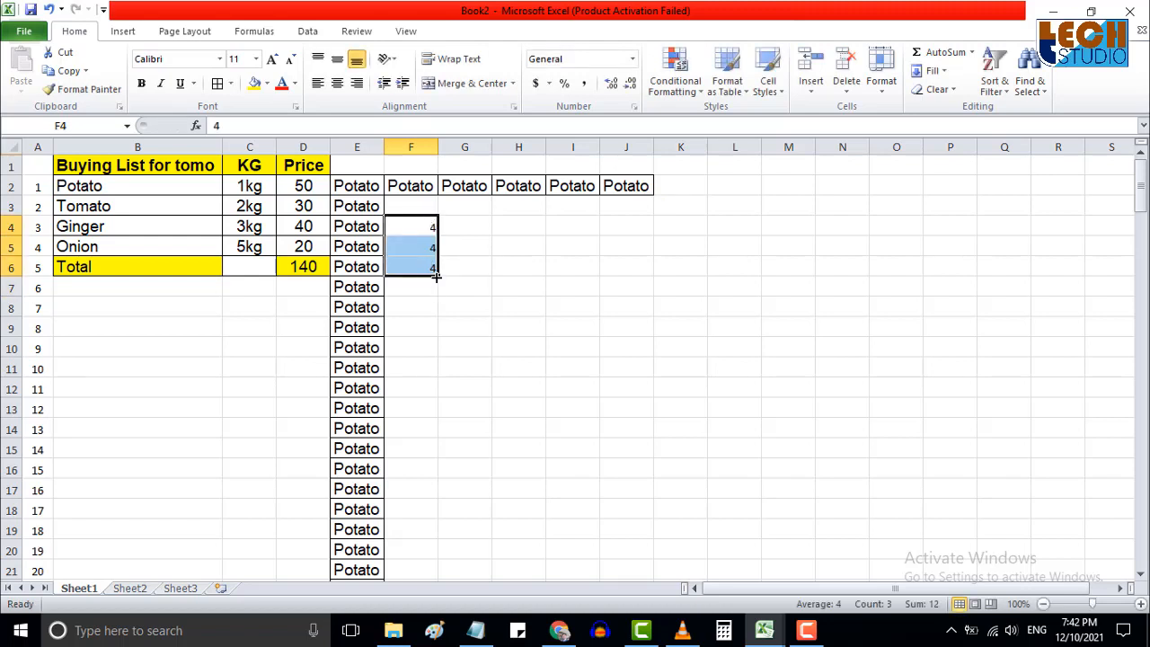
left_click_drag(436, 276, 436, 476)
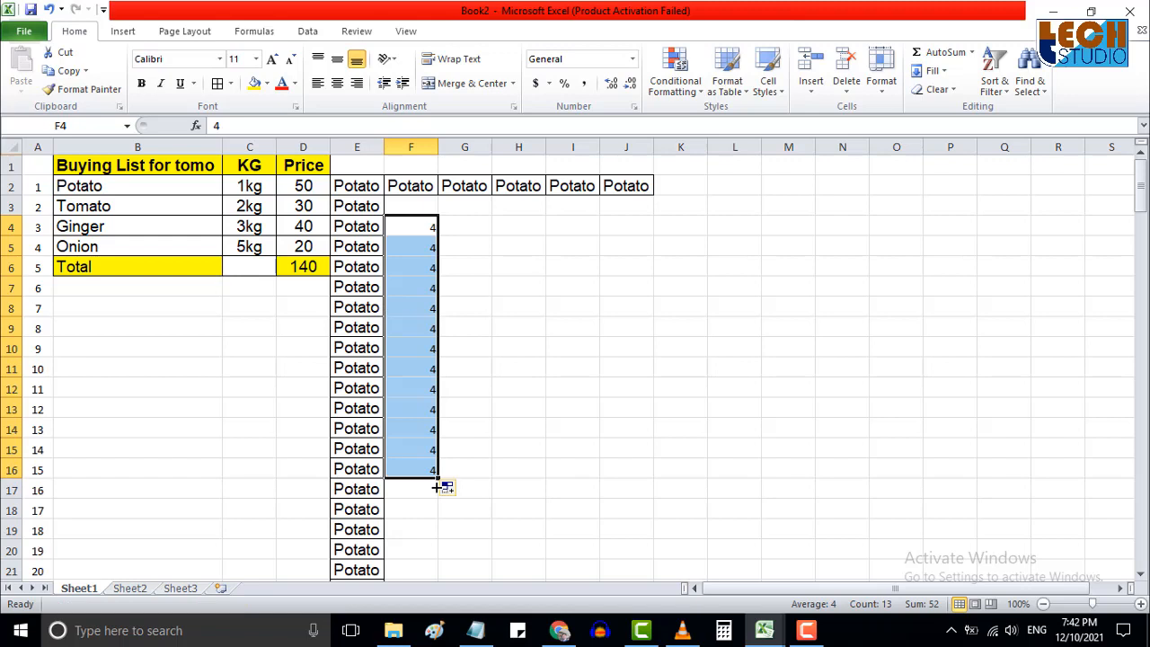
scroll(441, 462, "down", 2)
left_click_drag(438, 333, 419, 502)
scroll(419, 477, "up", 3)
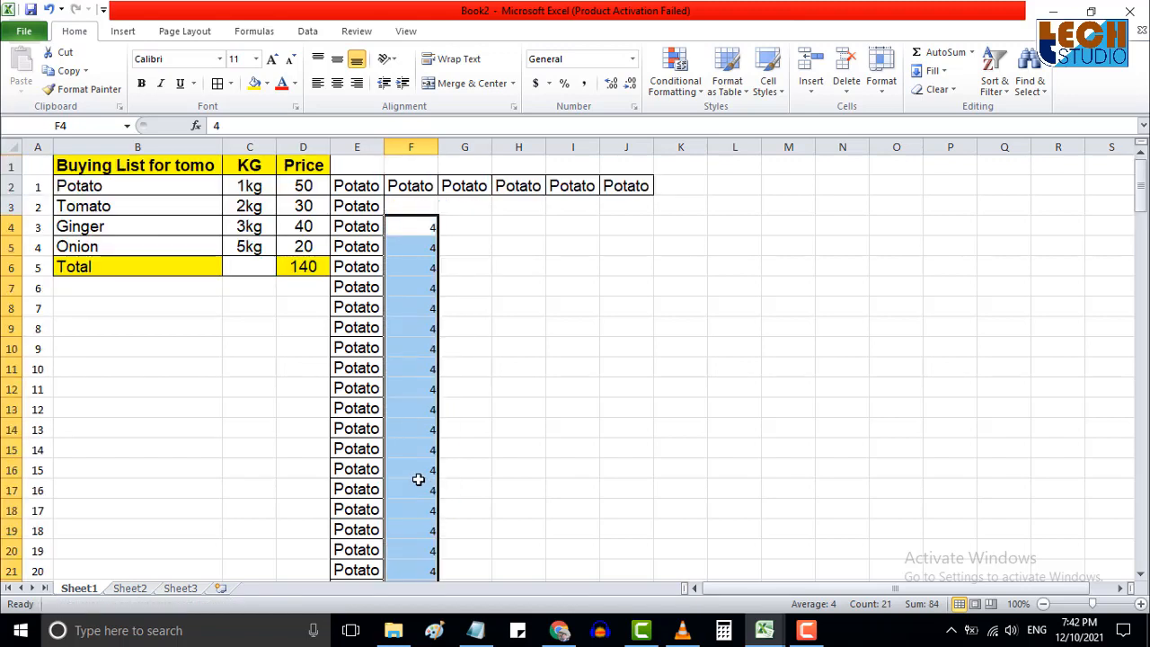
Enter the numbers 58, 25, 46, 58, 36 and 56 down column H in cells H4 to H9.
left_click(455, 222)
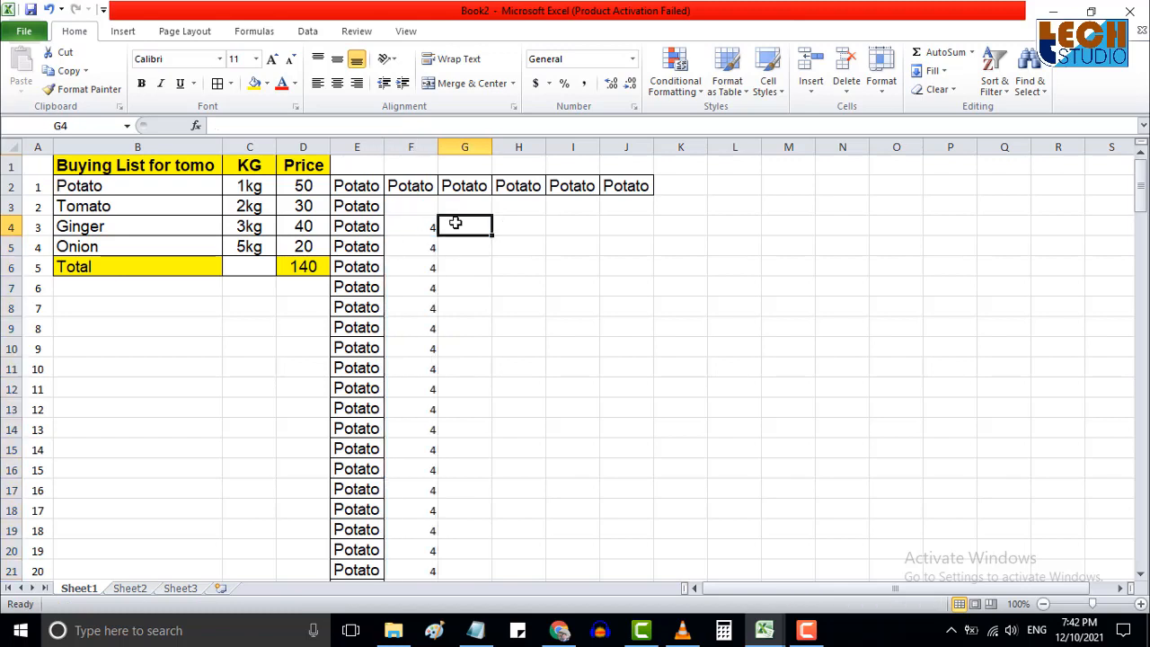
left_click(509, 226)
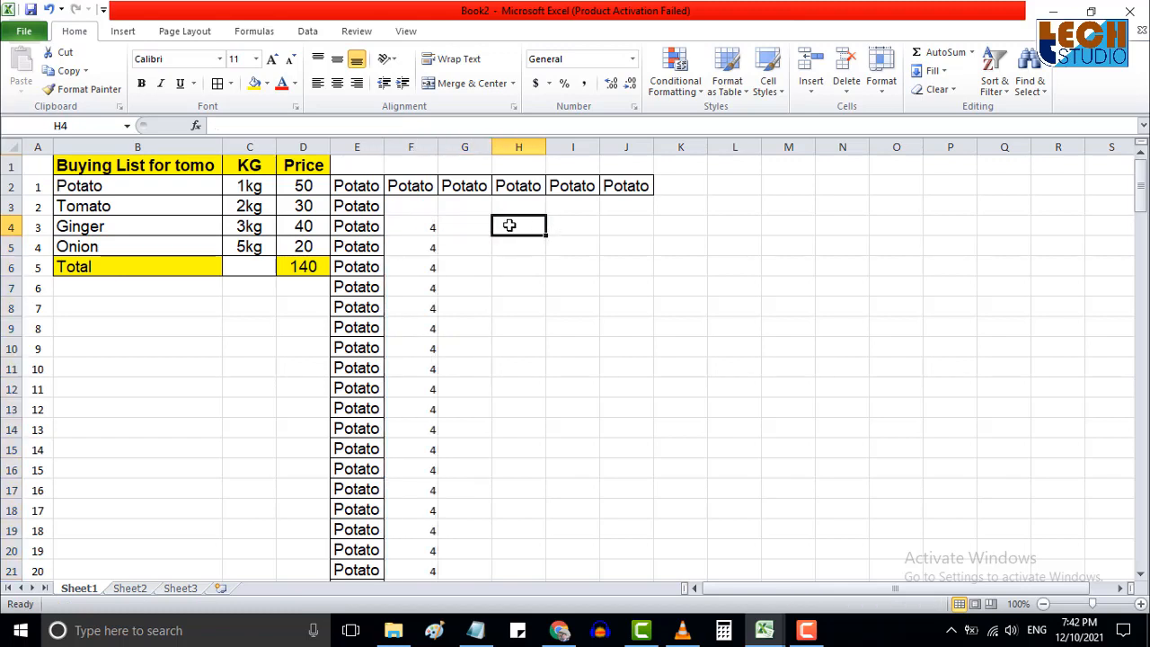
type("58")
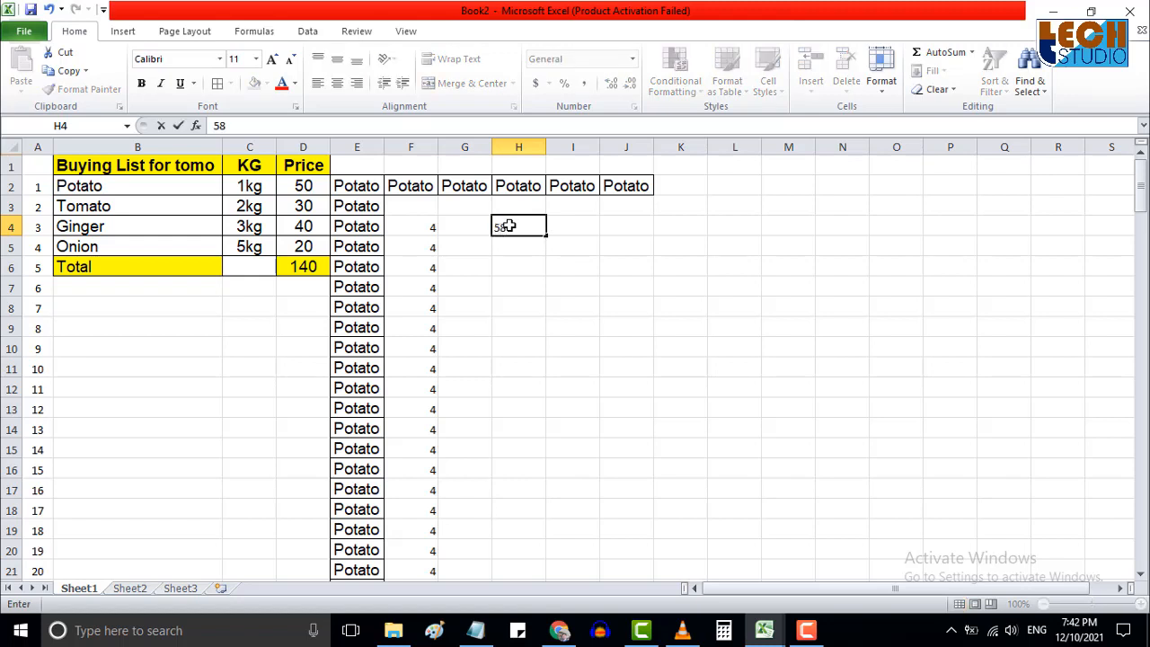
key("Return")
type("25")
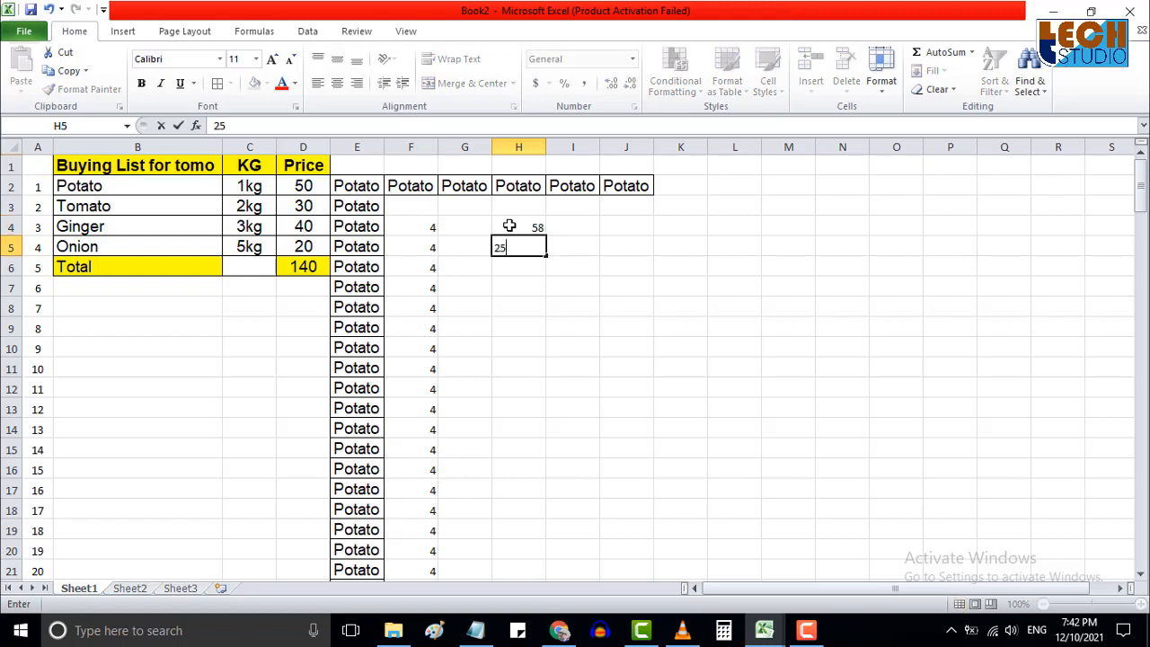
key("Return")
type("46")
key("Return")
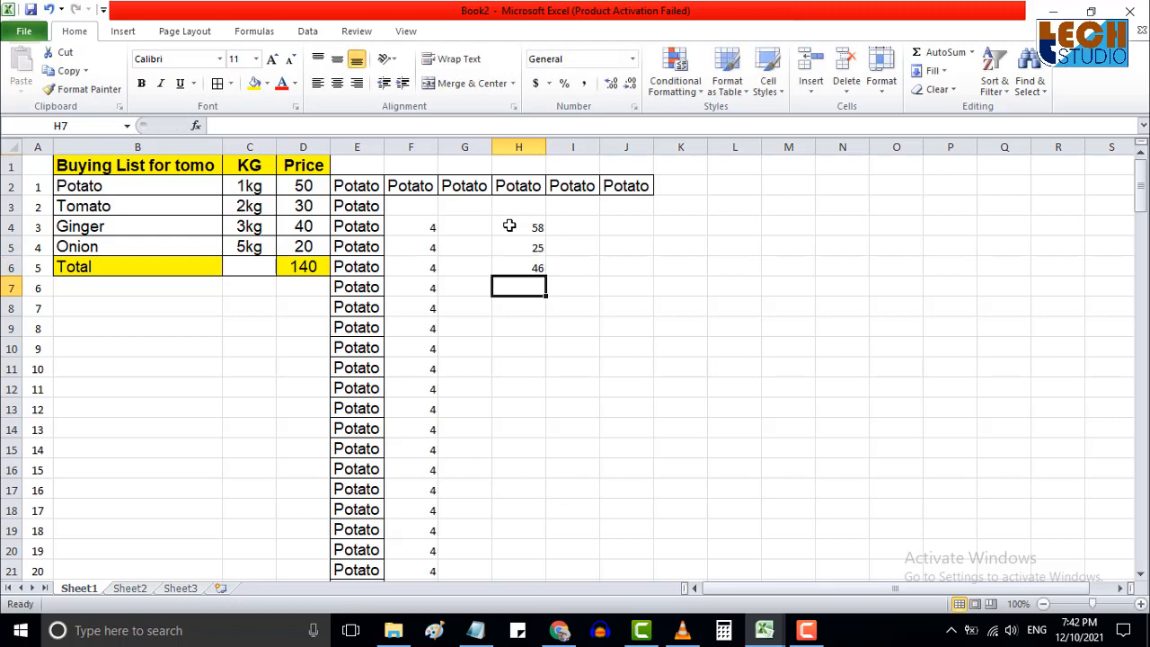
type("58")
key("Return")
type("36")
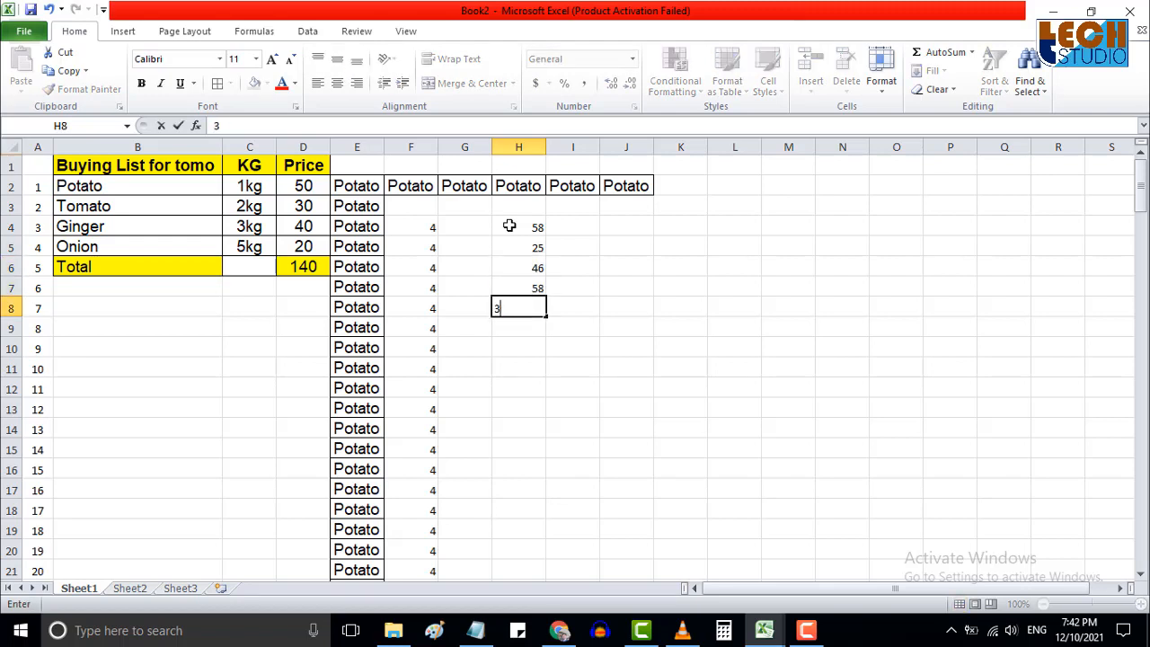
key("Return")
type("56")
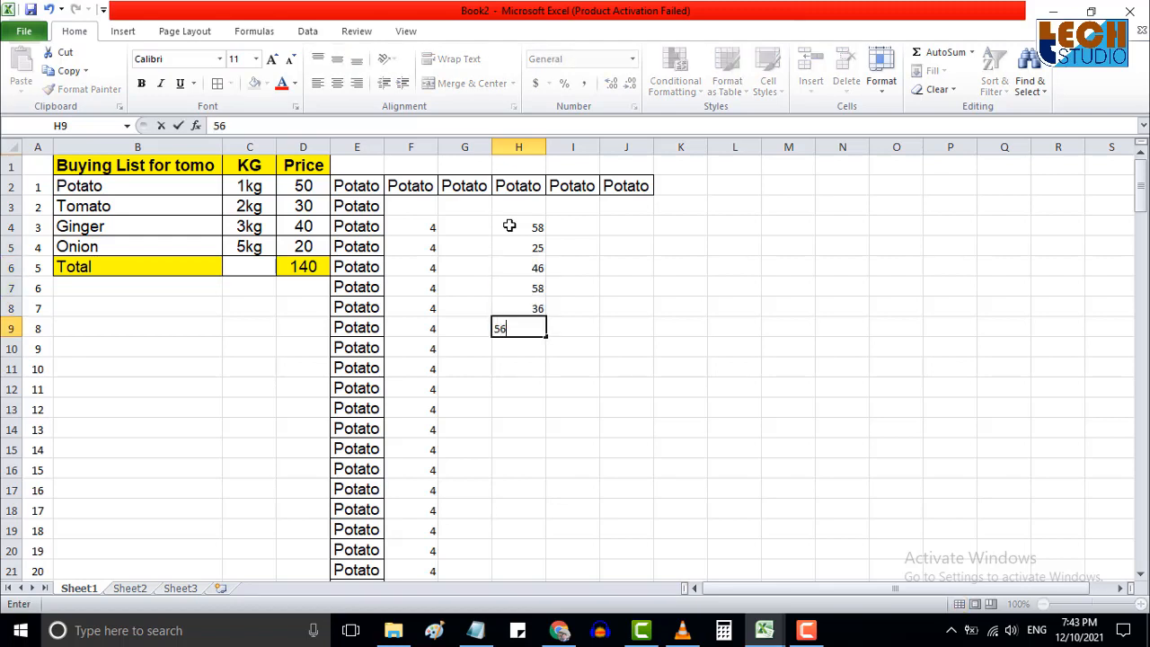
key("Return")
Centre the numbers in cells H4 to H9 horizontally.
left_click_drag(509, 225, 527, 323)
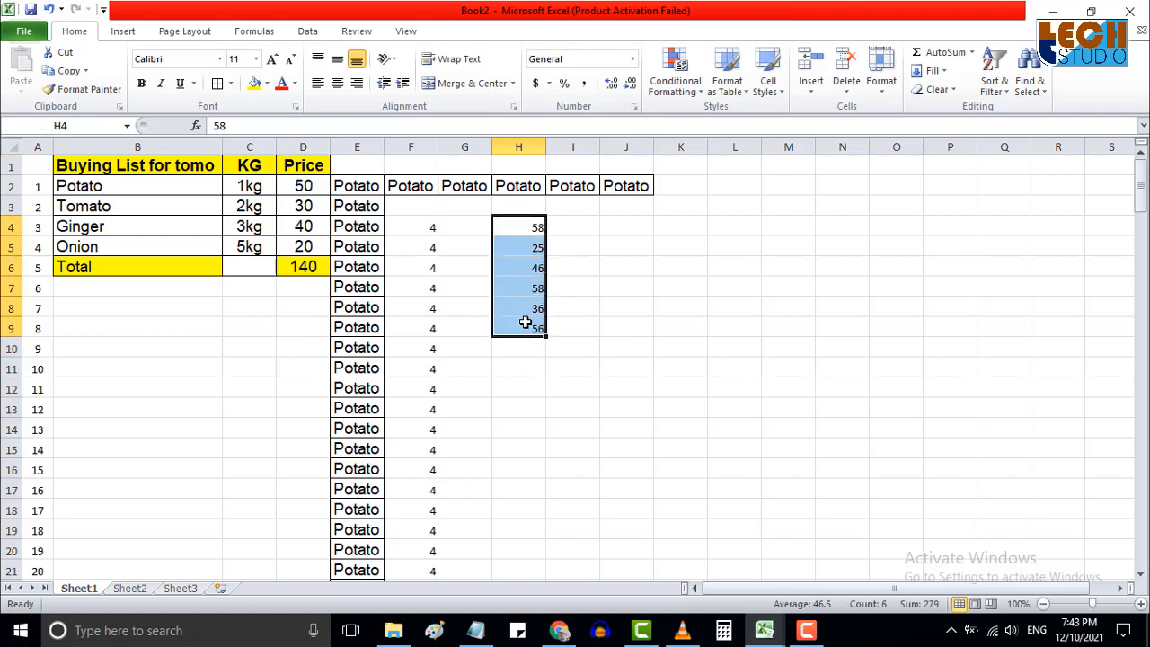
left_click(337, 83)
left_click(523, 306)
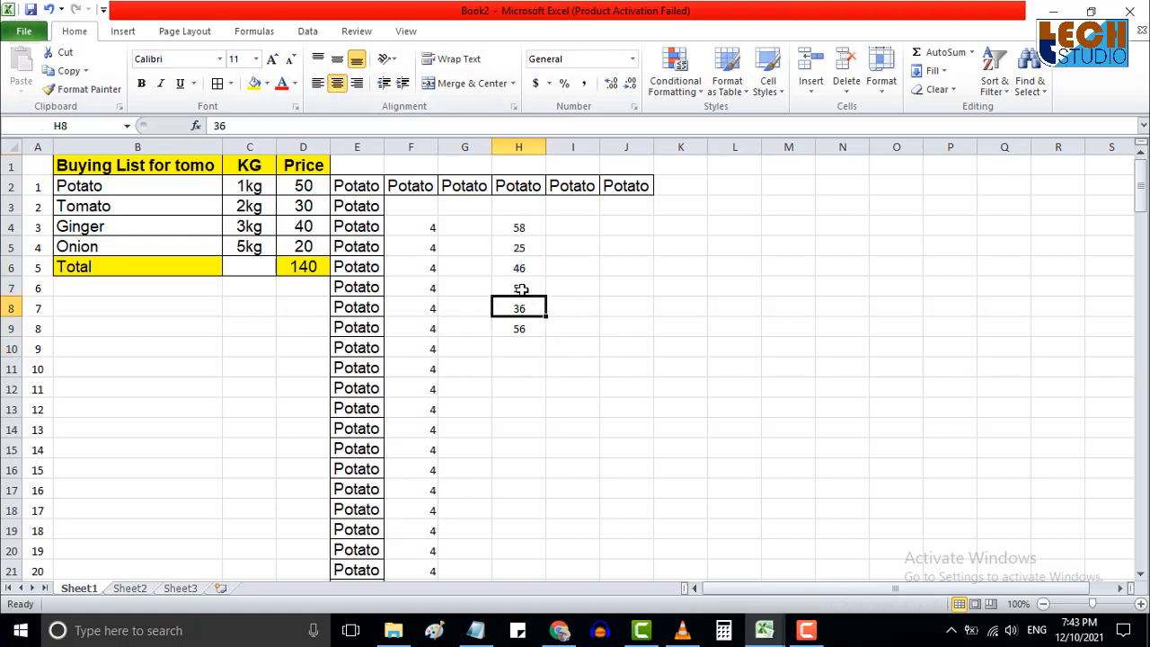
Total the numbers in H4:H9 with AutoSum in cell H10 and centre the total horizontally.
left_click(527, 227)
left_click_drag(527, 227, 506, 340)
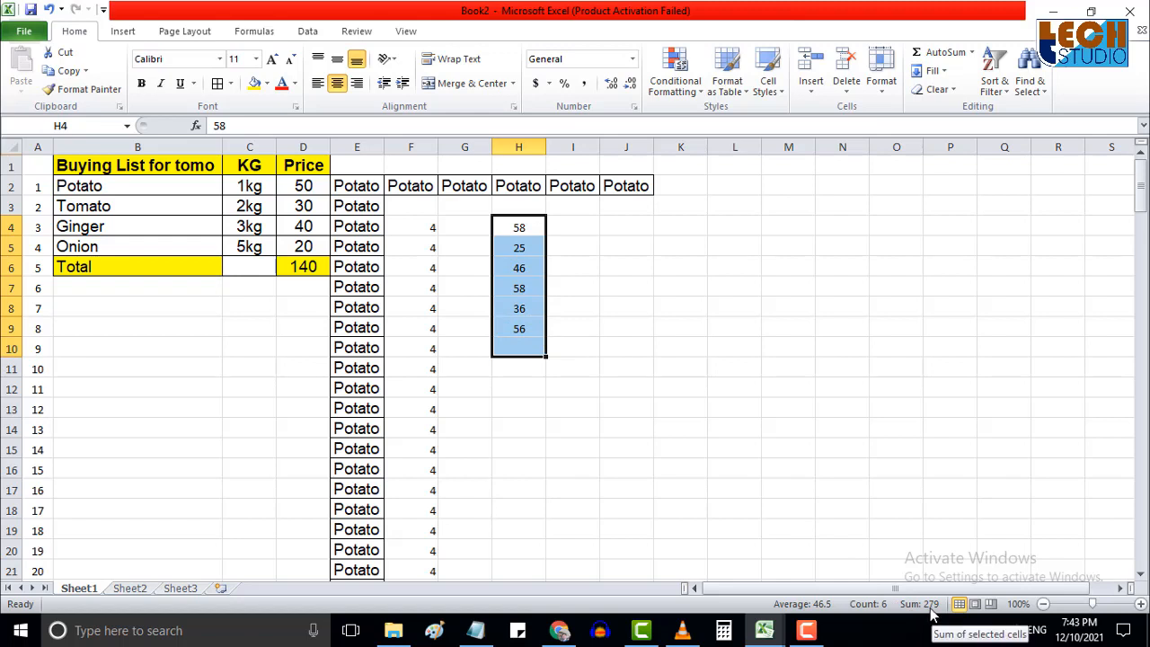
left_click(954, 60)
left_click(531, 347)
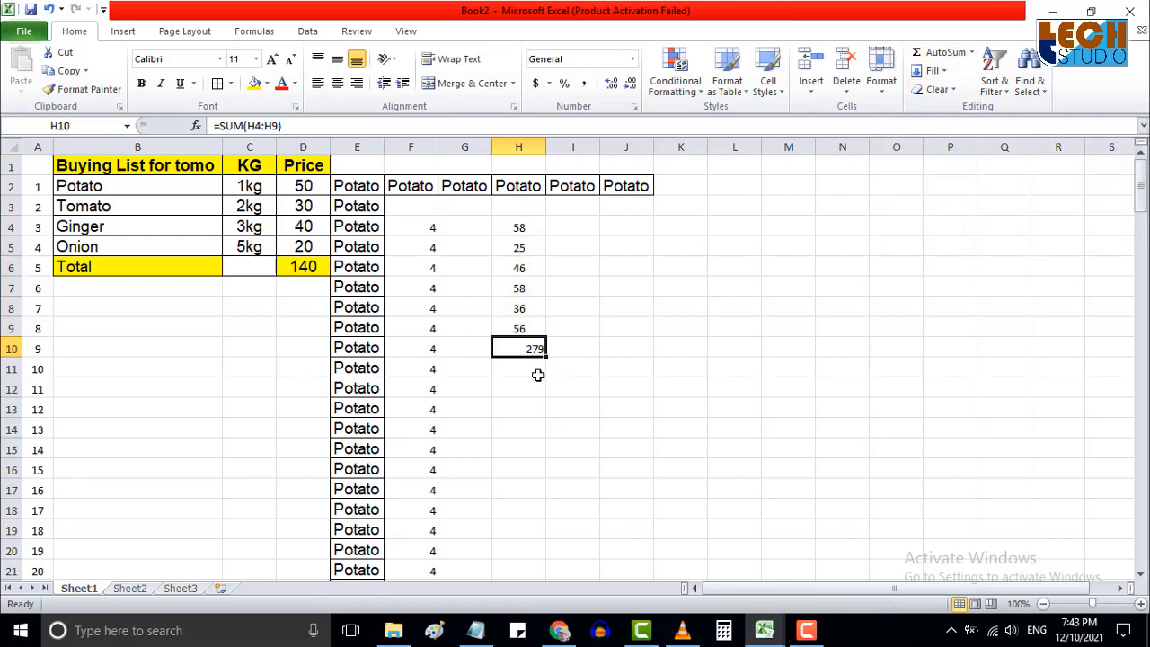
left_click(337, 83)
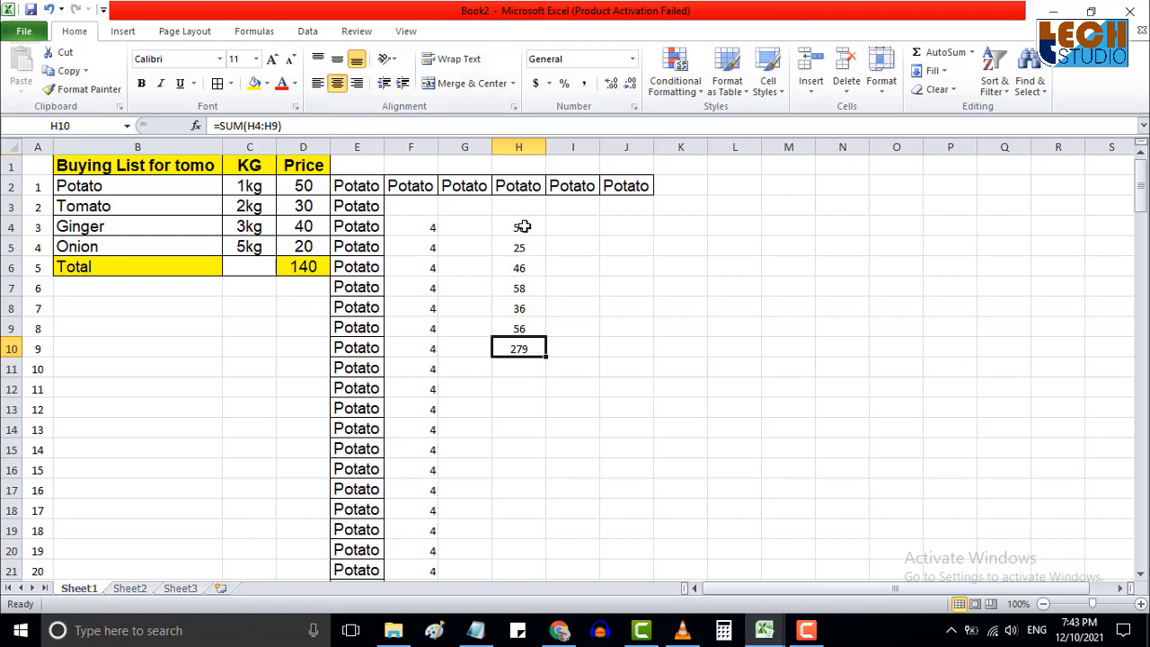
Clear the practice numbers and their total from cells H4 to H11.
left_click_drag(524, 227, 540, 330)
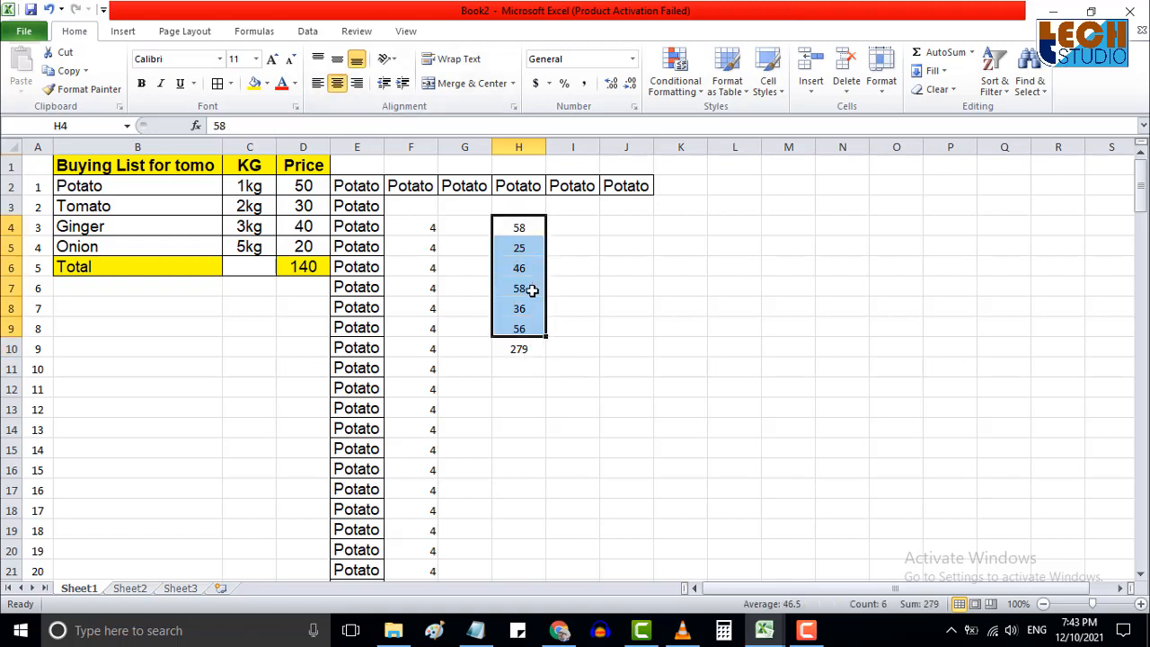
left_click(530, 349)
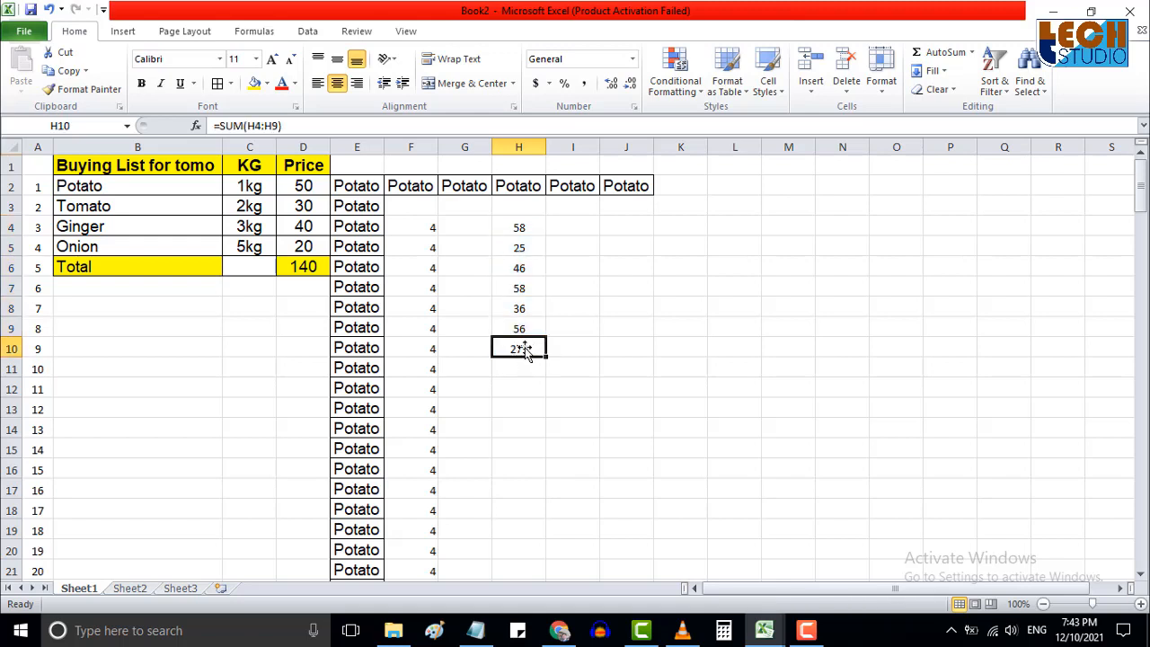
left_click_drag(530, 231, 535, 357)
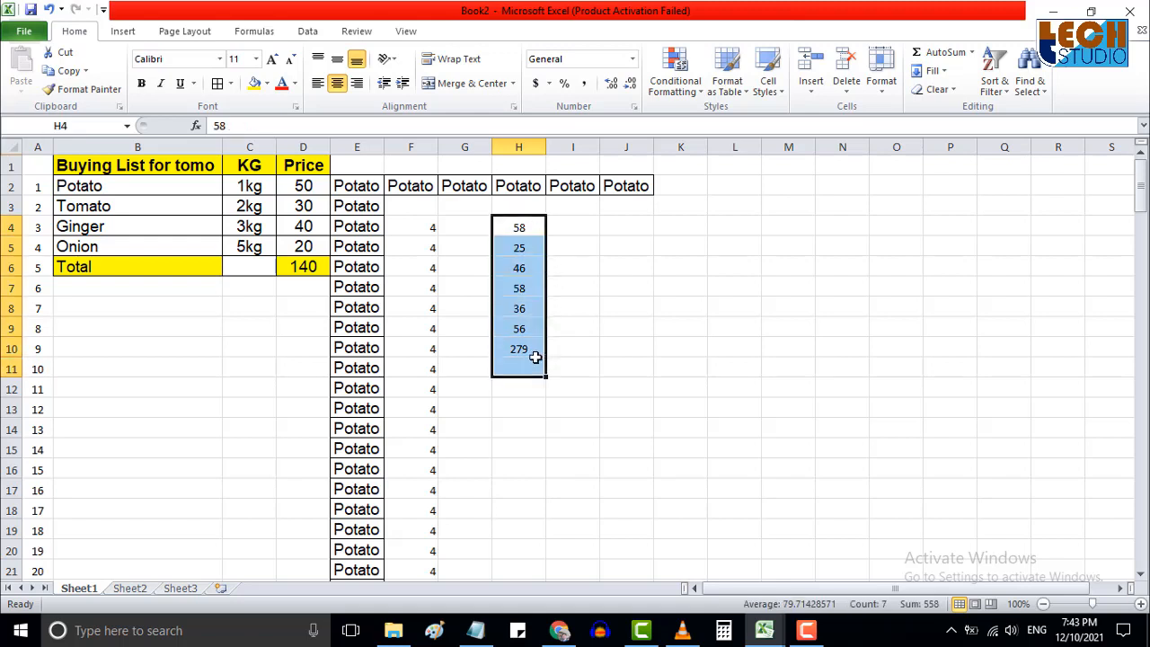
key("Delete")
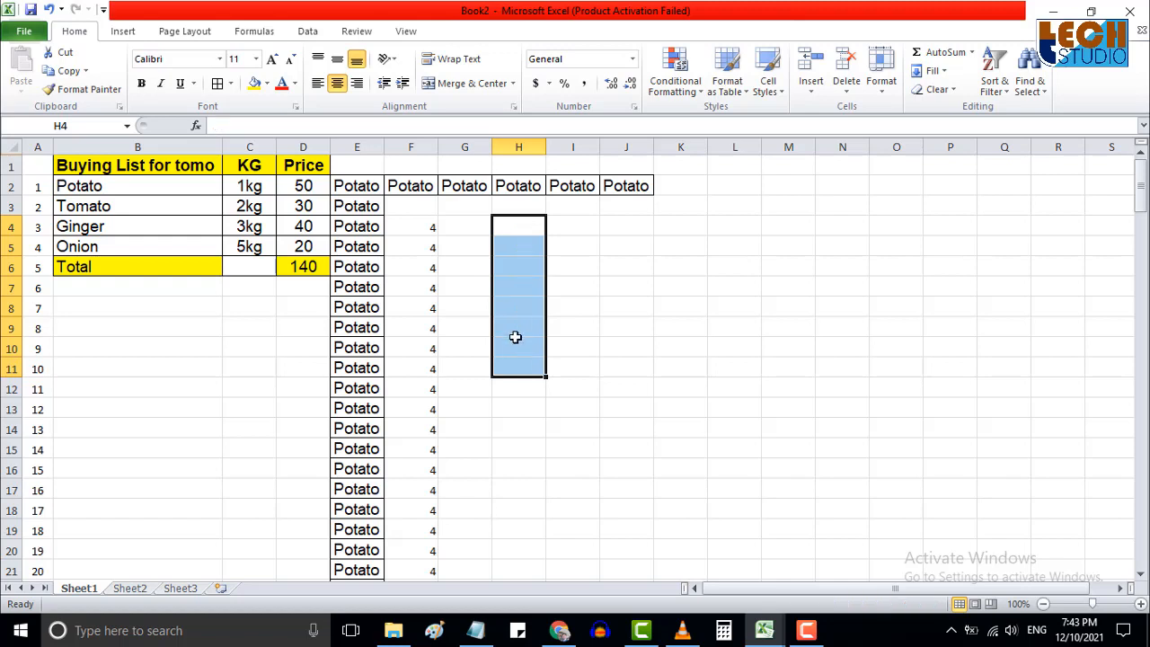
Insert a new blank row 3 between Potato and Tomato in the buying list.
left_click(16, 226)
left_click_drag(93, 186, 83, 248)
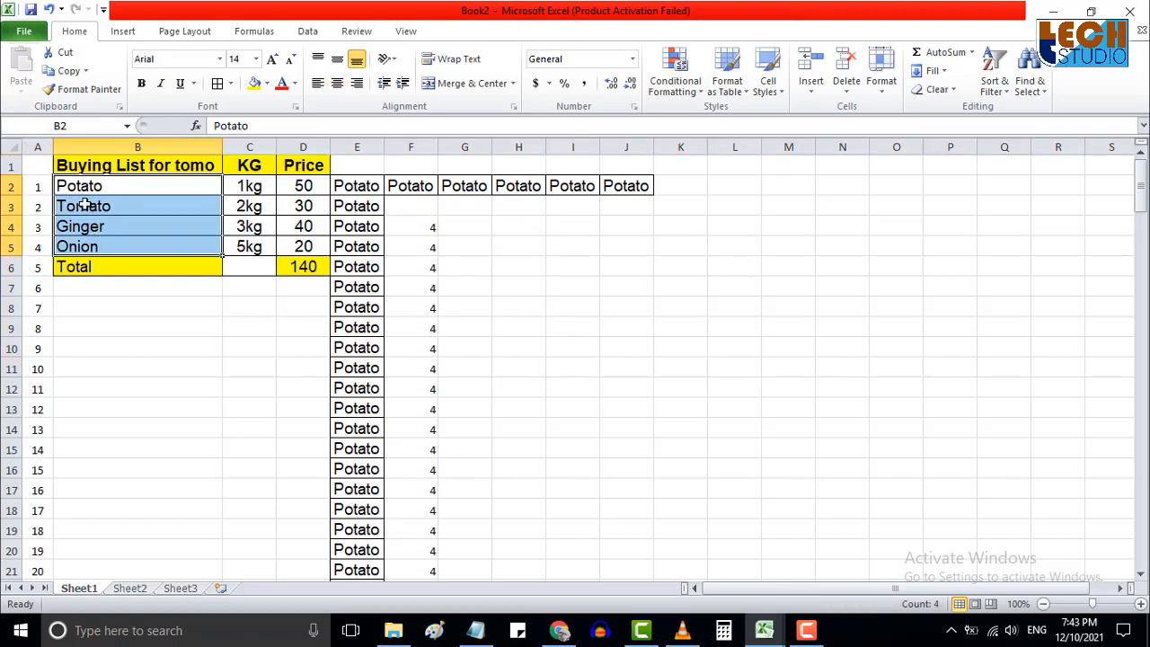
left_click(7, 206)
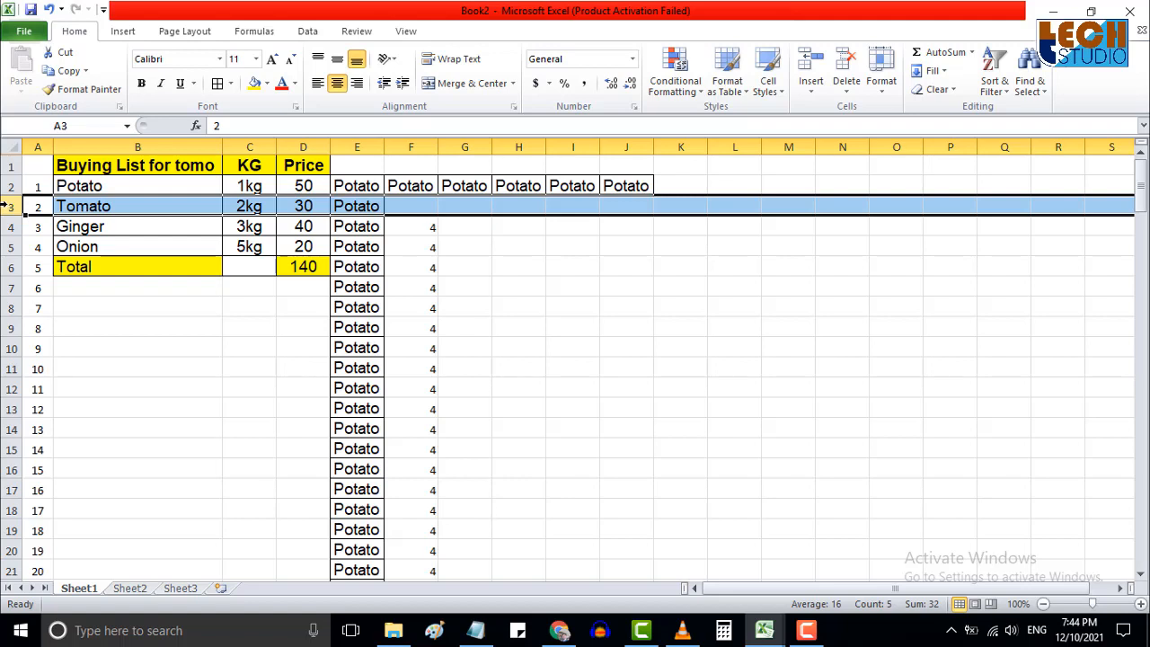
right_click(8, 206)
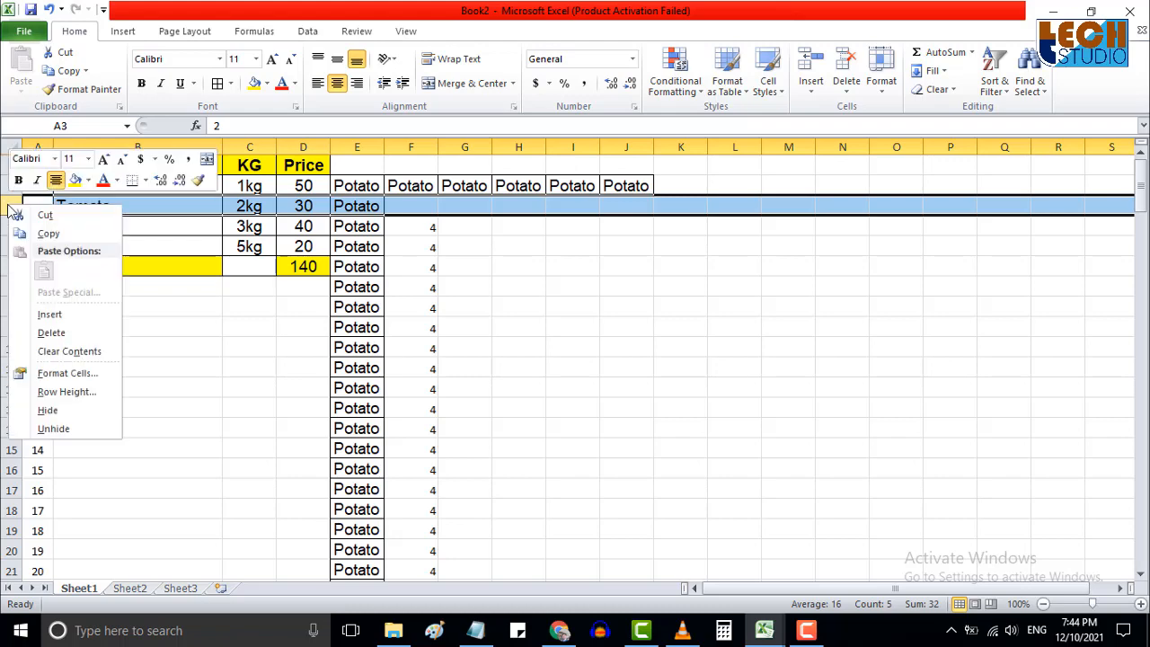
left_click(49, 315)
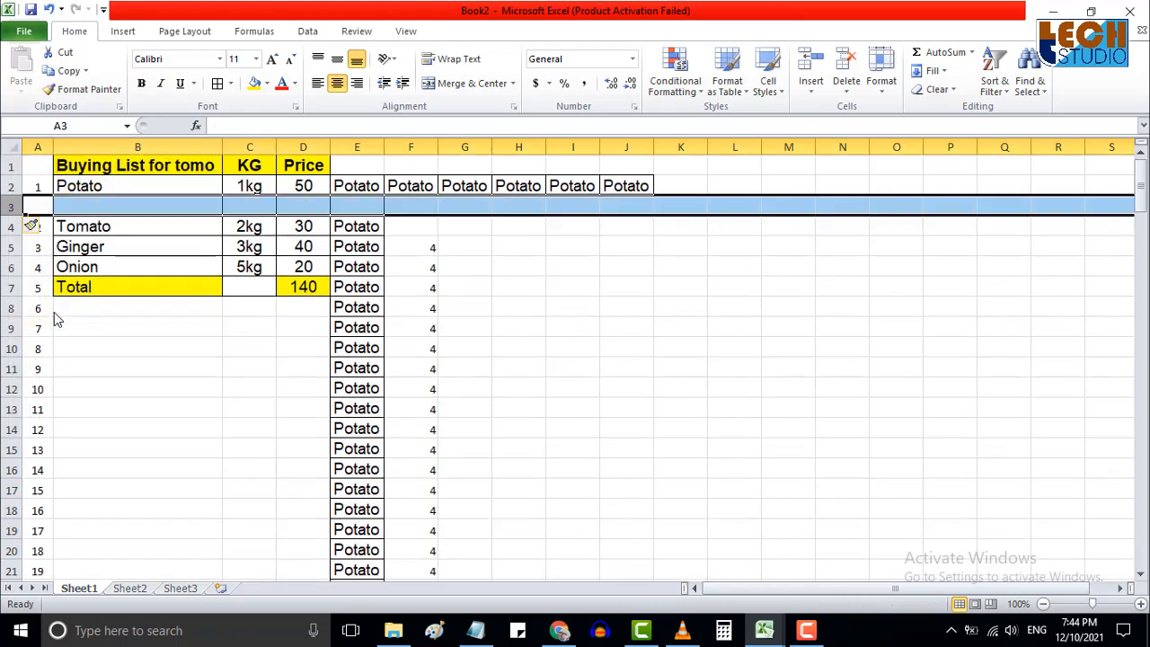
Enter Carrot as the item in B3 and give it serial number 2 in A3.
left_click(84, 206)
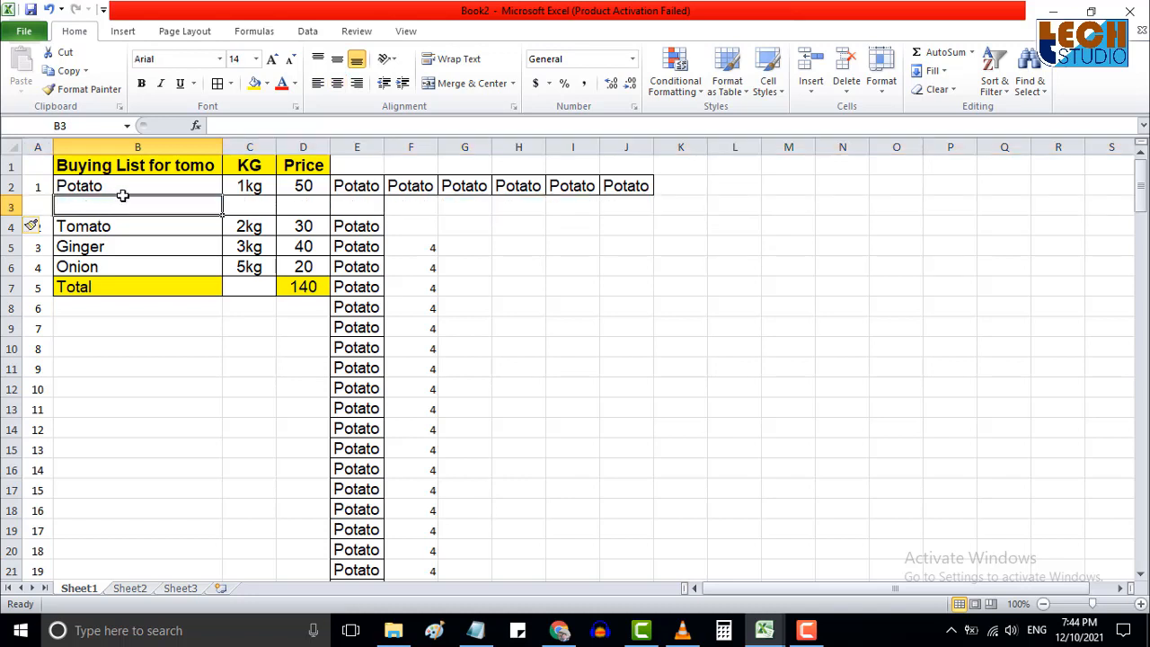
type("Carrot")
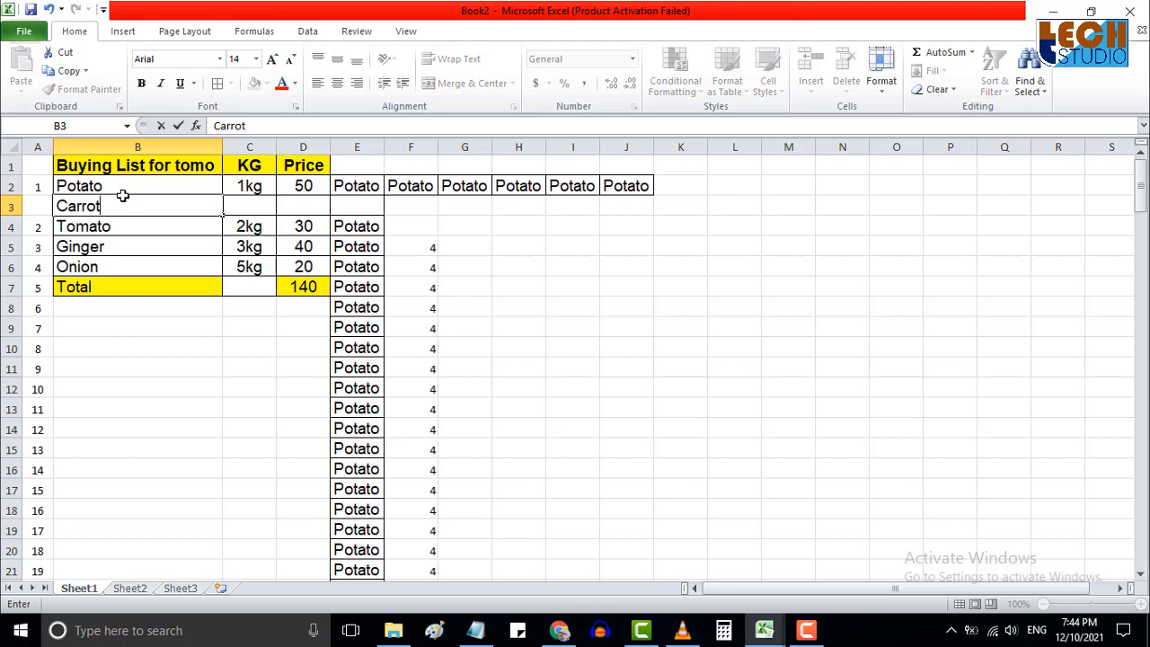
left_click(37, 205)
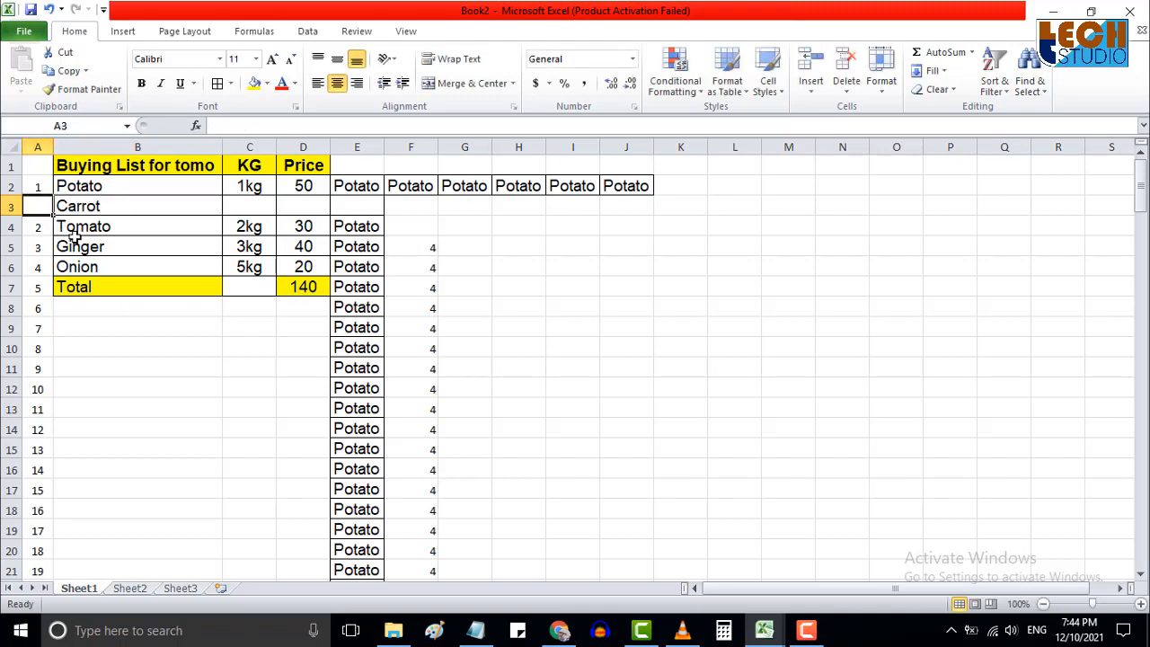
type("2")
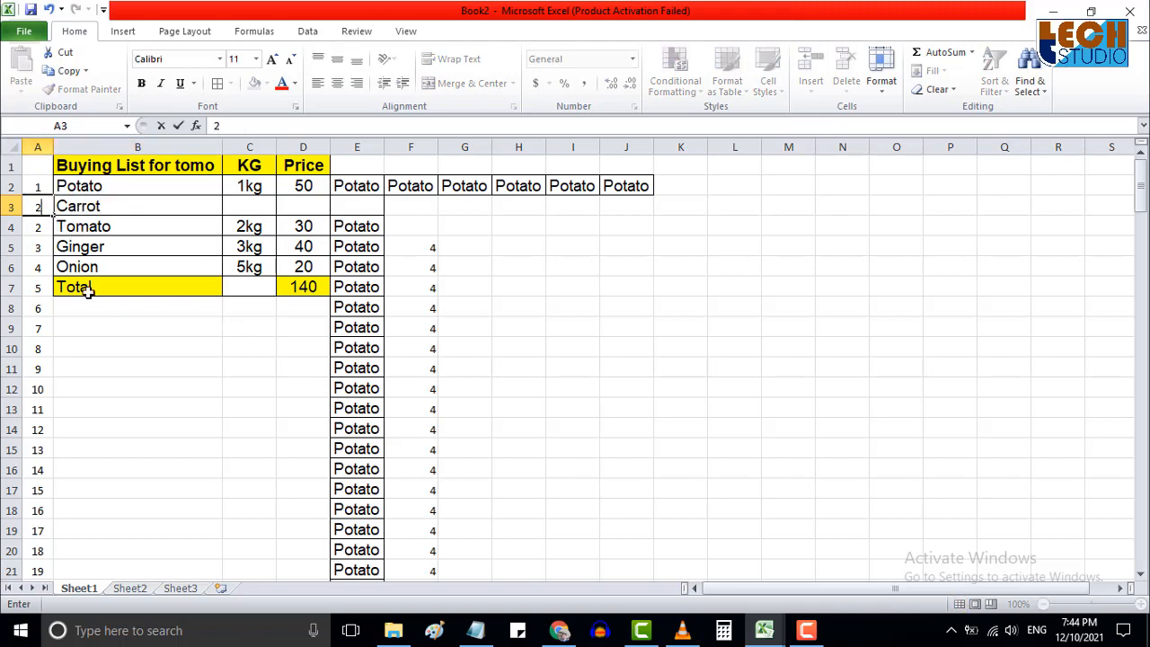
left_click(141, 406)
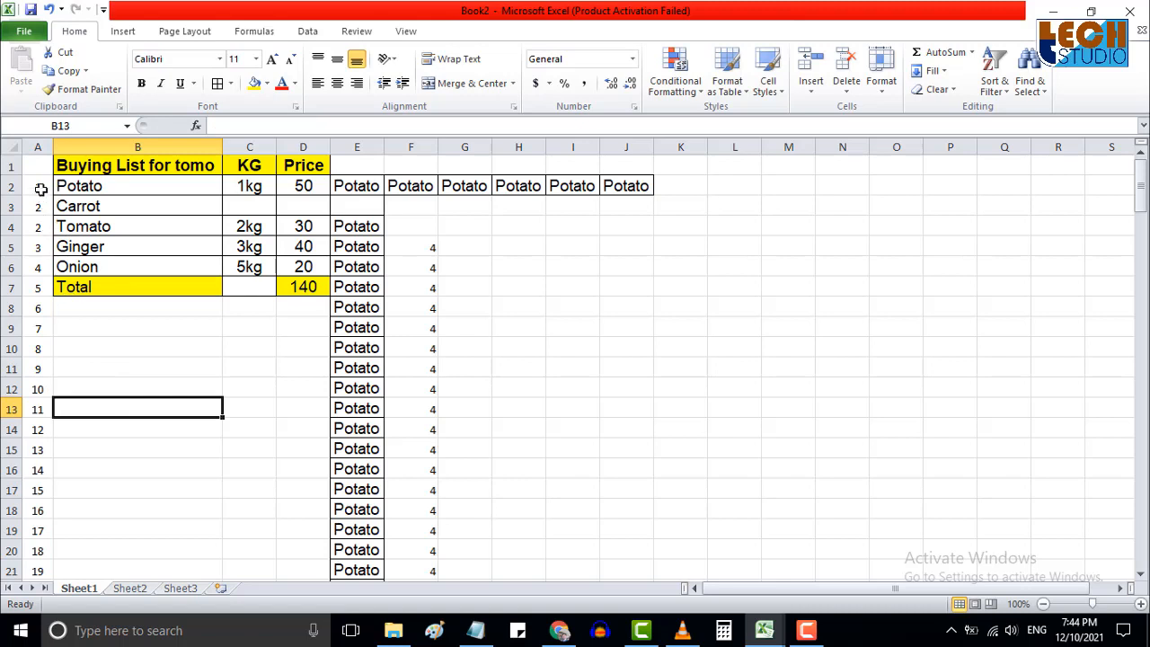
Set Tomato's serial number in A4 to 3 and autofill the serial numbers down column A to row 18.
left_click(43, 225)
type("3")
left_click(85, 327)
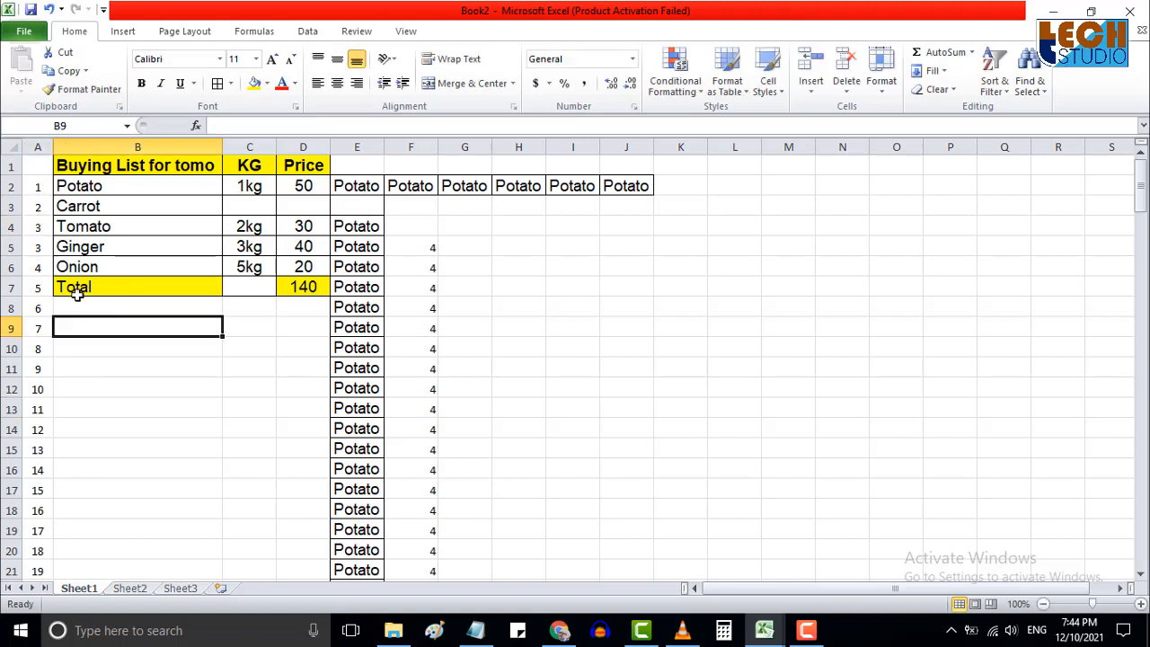
left_click_drag(38, 186, 54, 511)
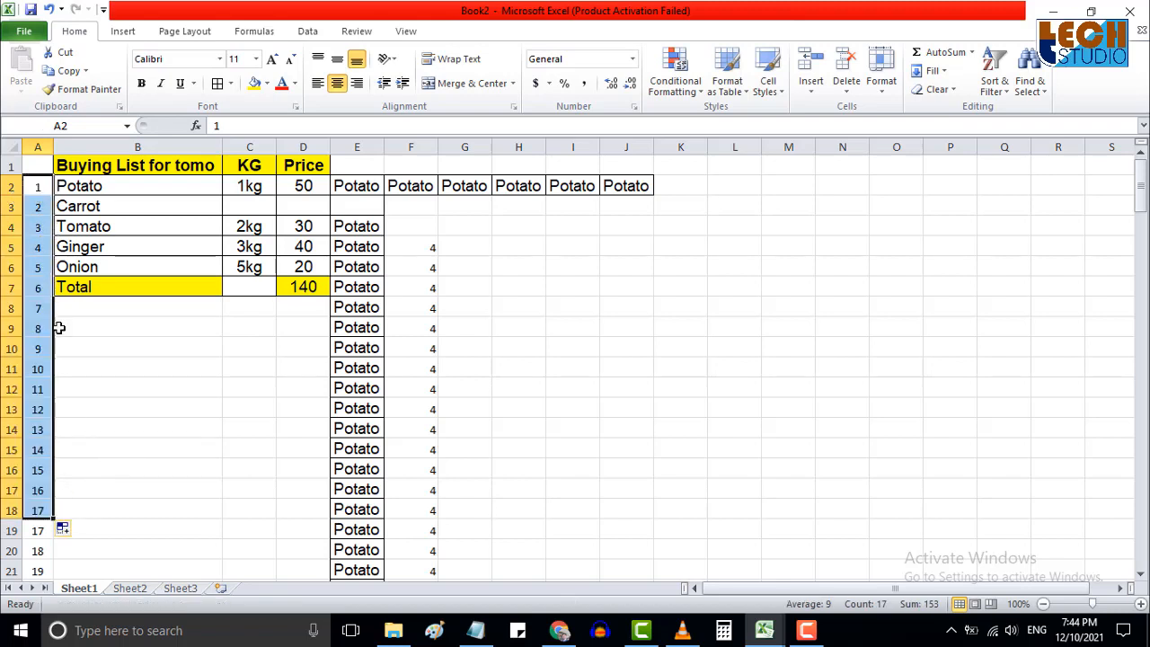
Enter 3kg as Carrot's quantity in C3 and 25 as its price in D3.
left_click(258, 205)
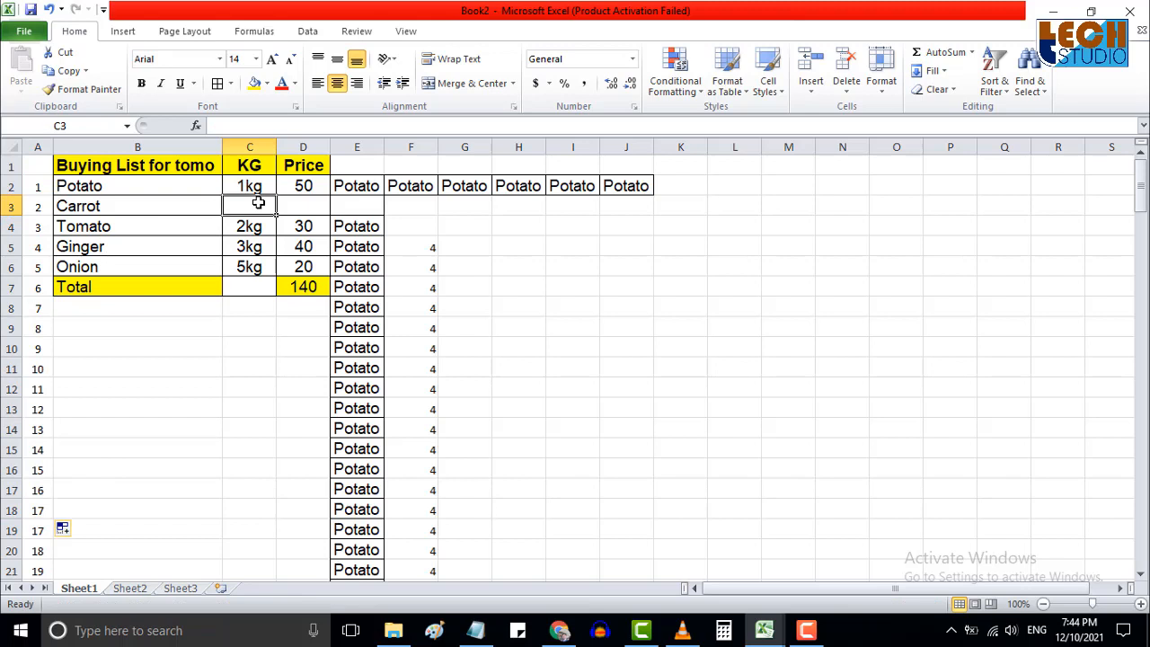
type("3kg")
left_click(314, 205)
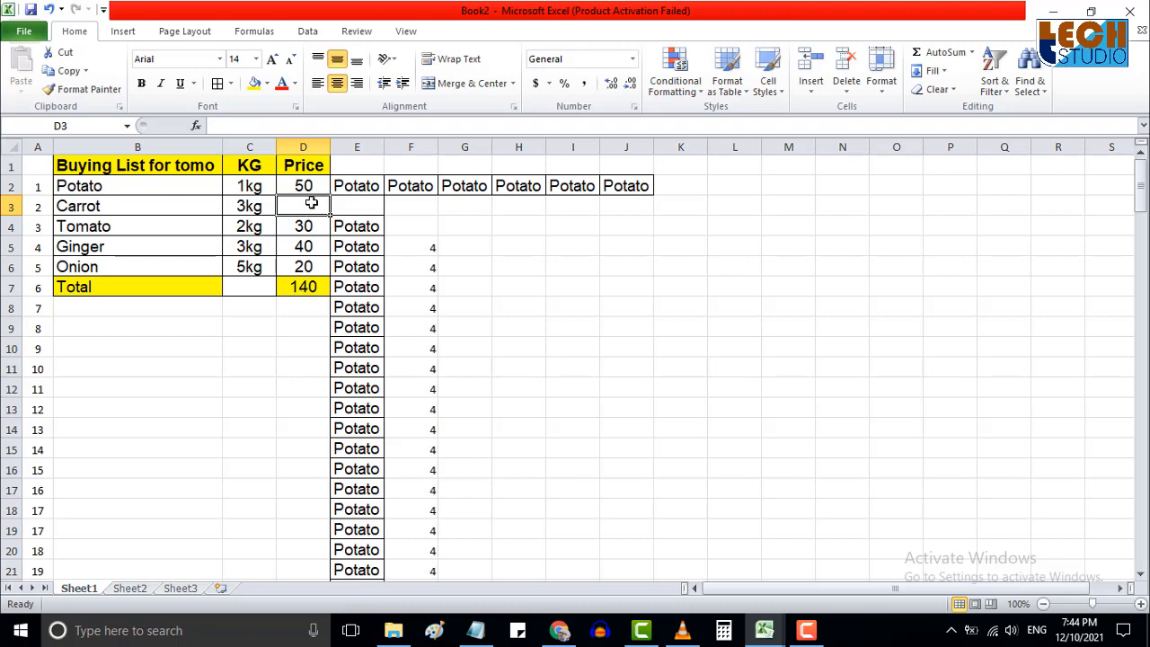
type("25")
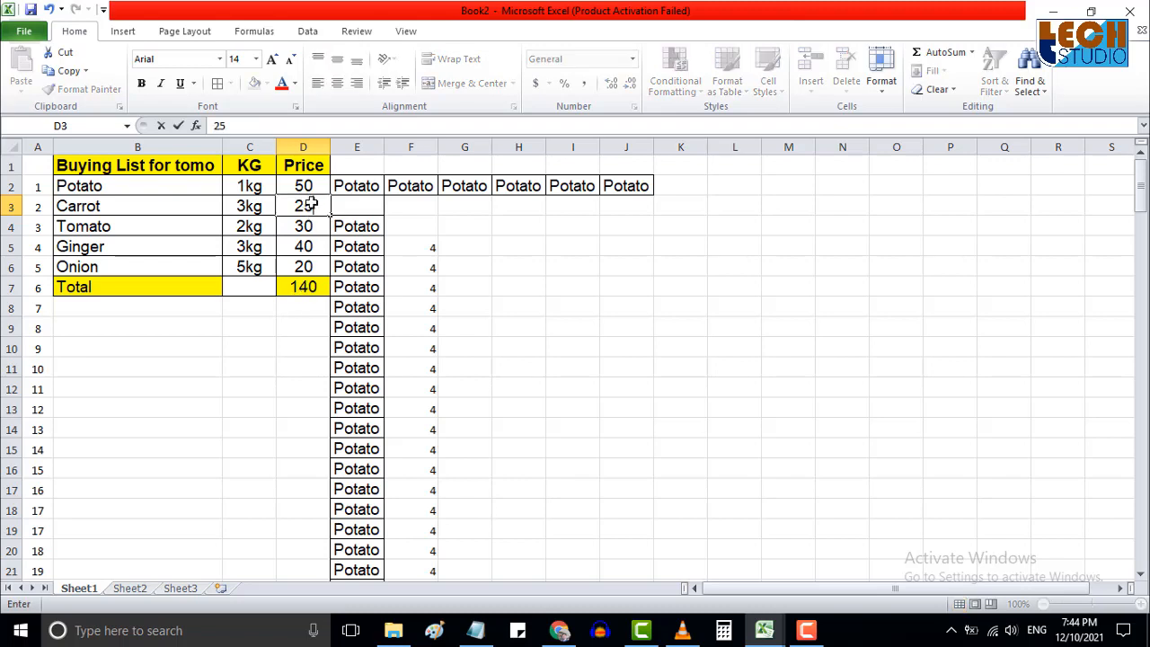
key("Return")
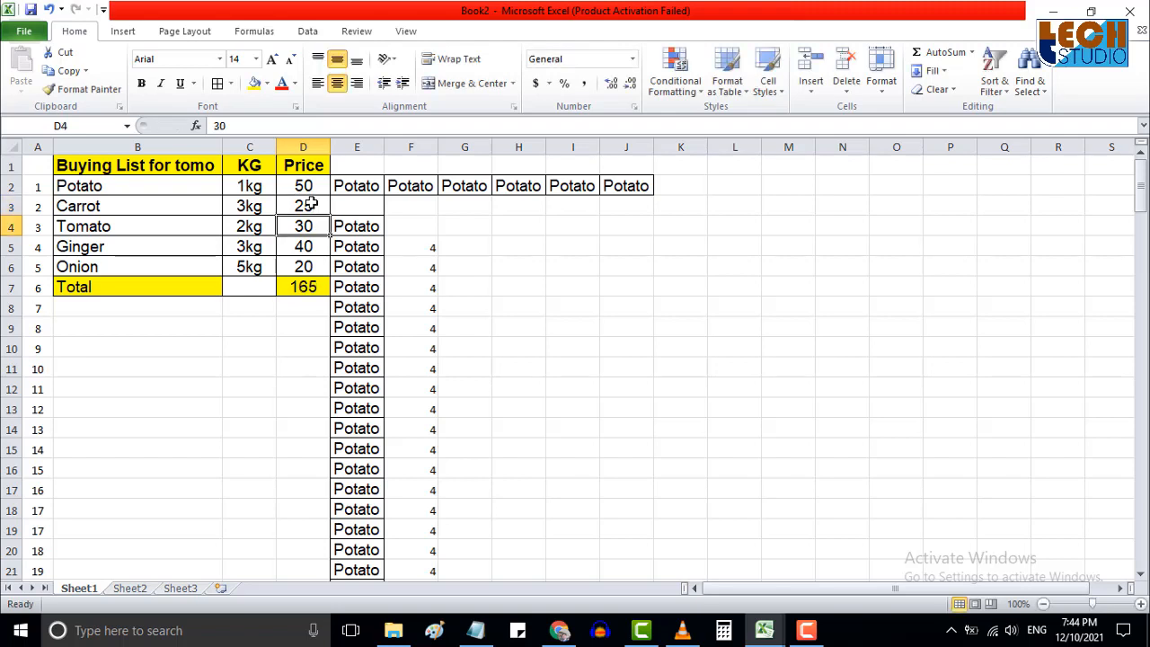
Check the Total formula in D7 against the item prices in D2:D6.
left_click(302, 286)
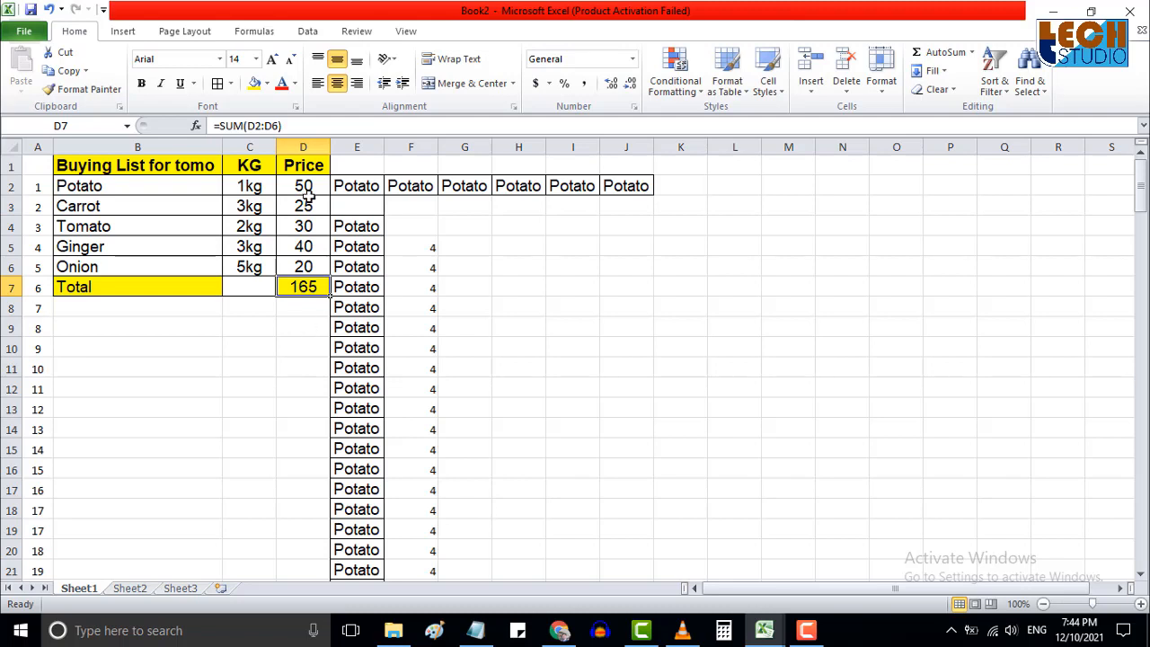
left_click_drag(308, 186, 320, 267)
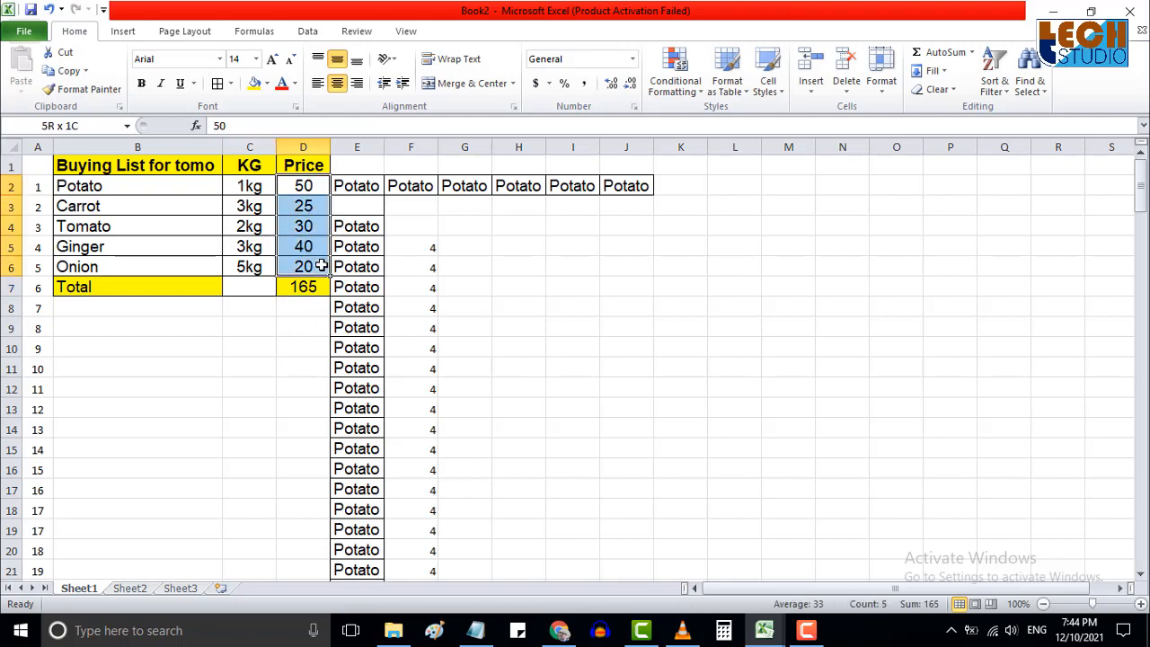
left_click(307, 286)
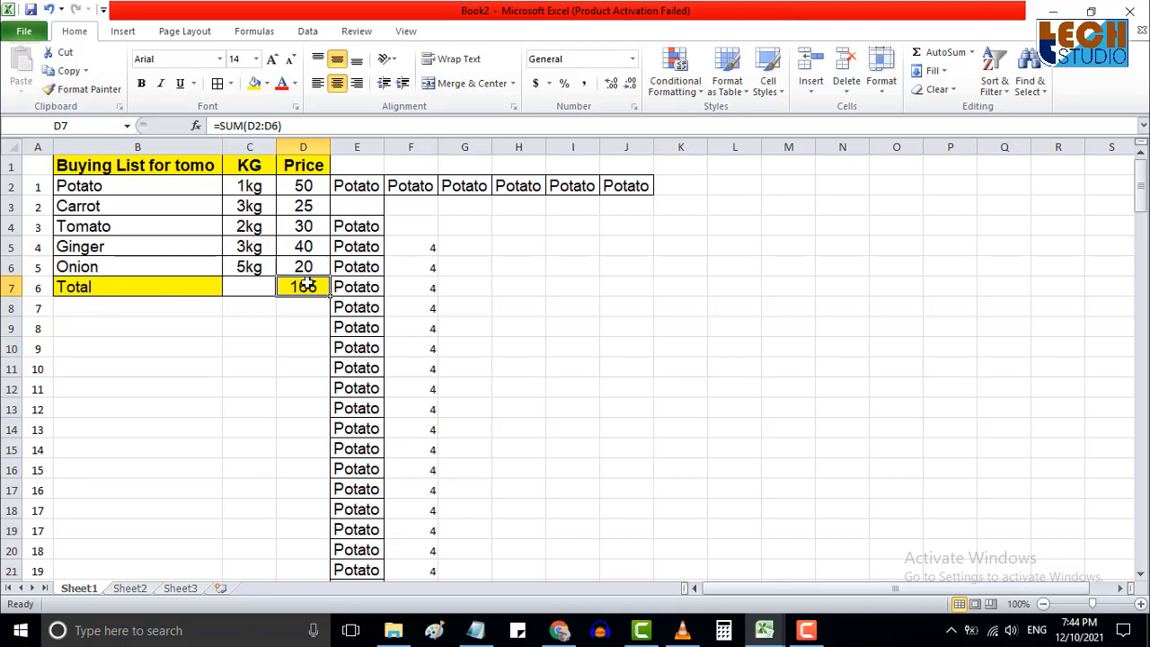
left_click(309, 266)
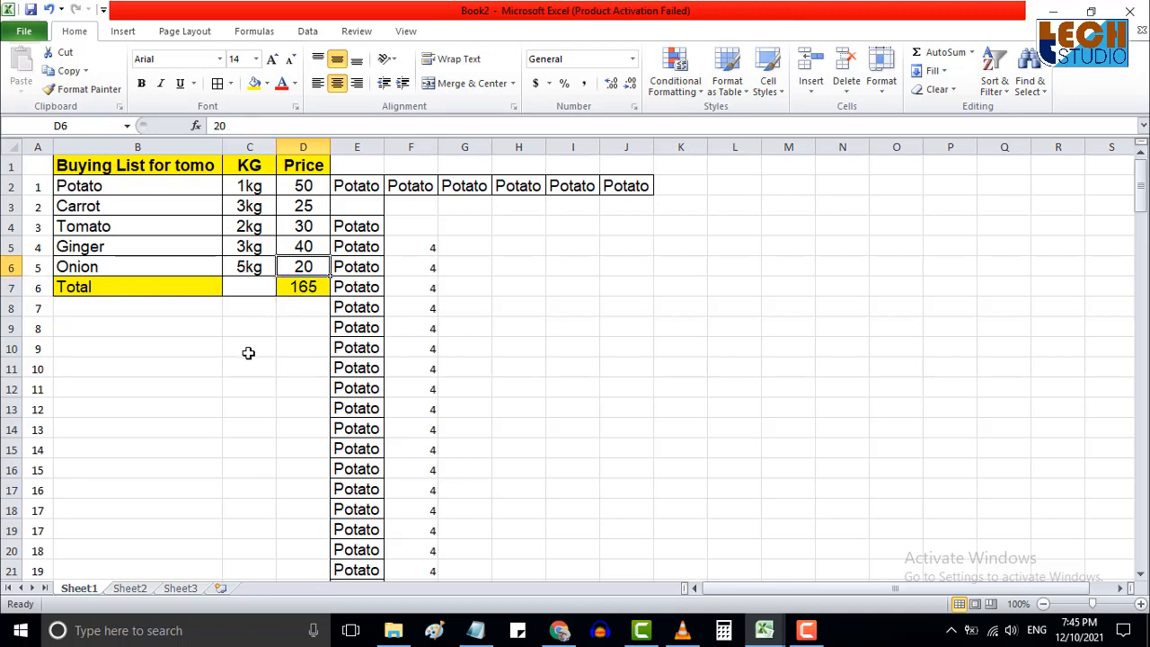
Change Onion's price in D6 to 10 and Potato's price in D2 to 60.
type("10")
key("Return")
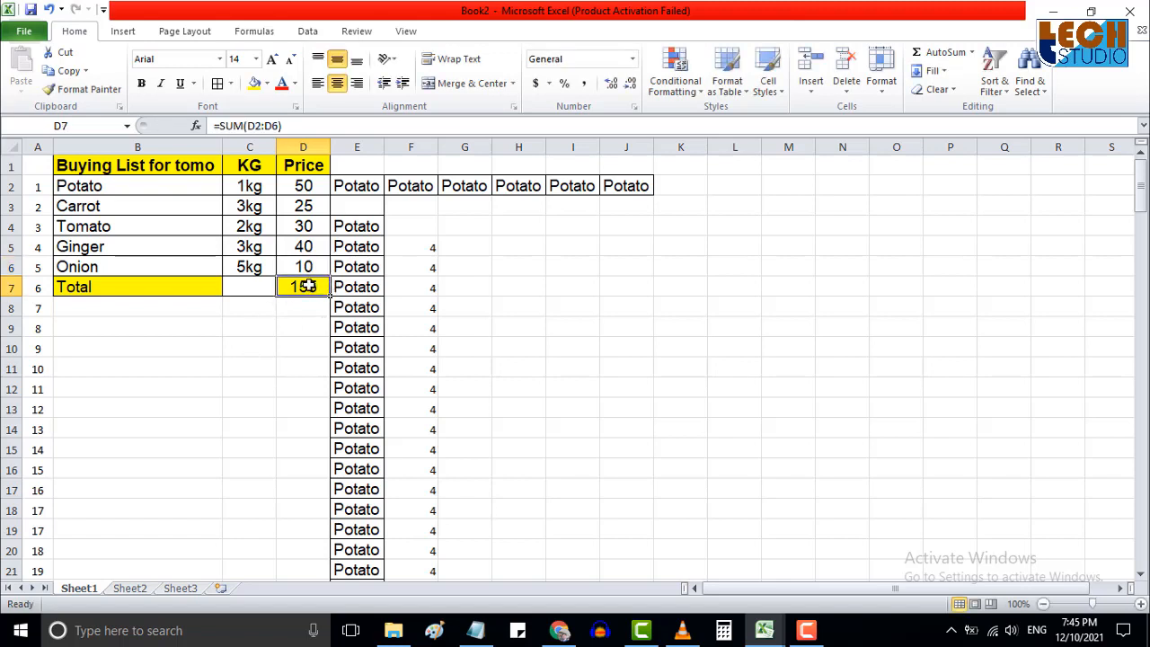
left_click(308, 191)
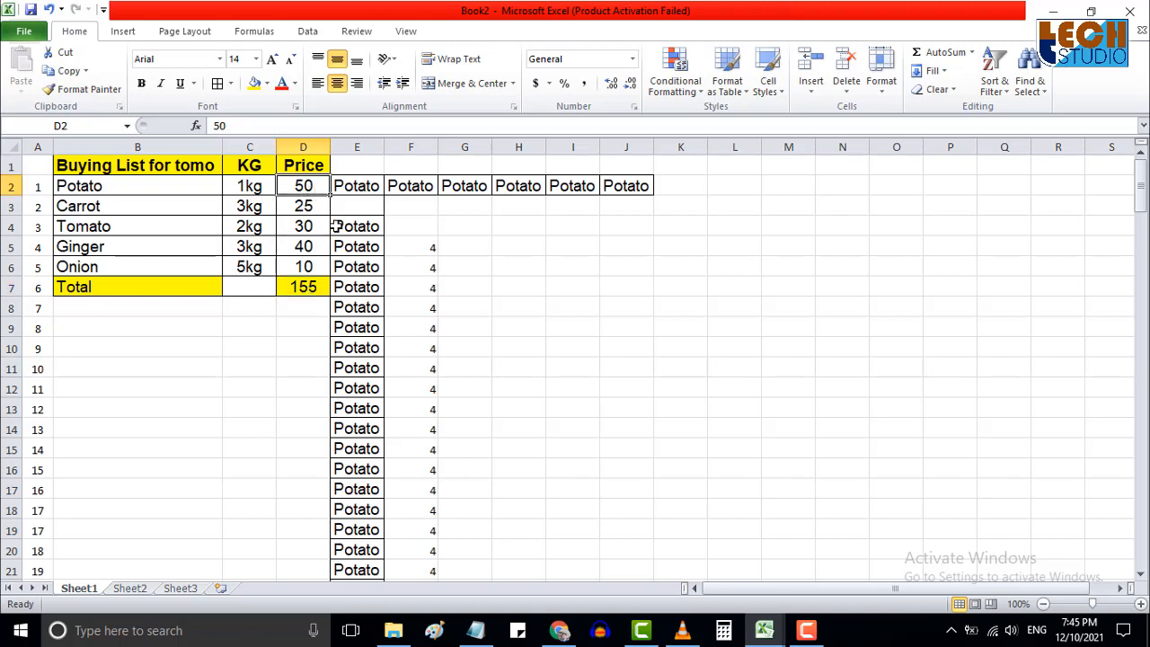
type("60")
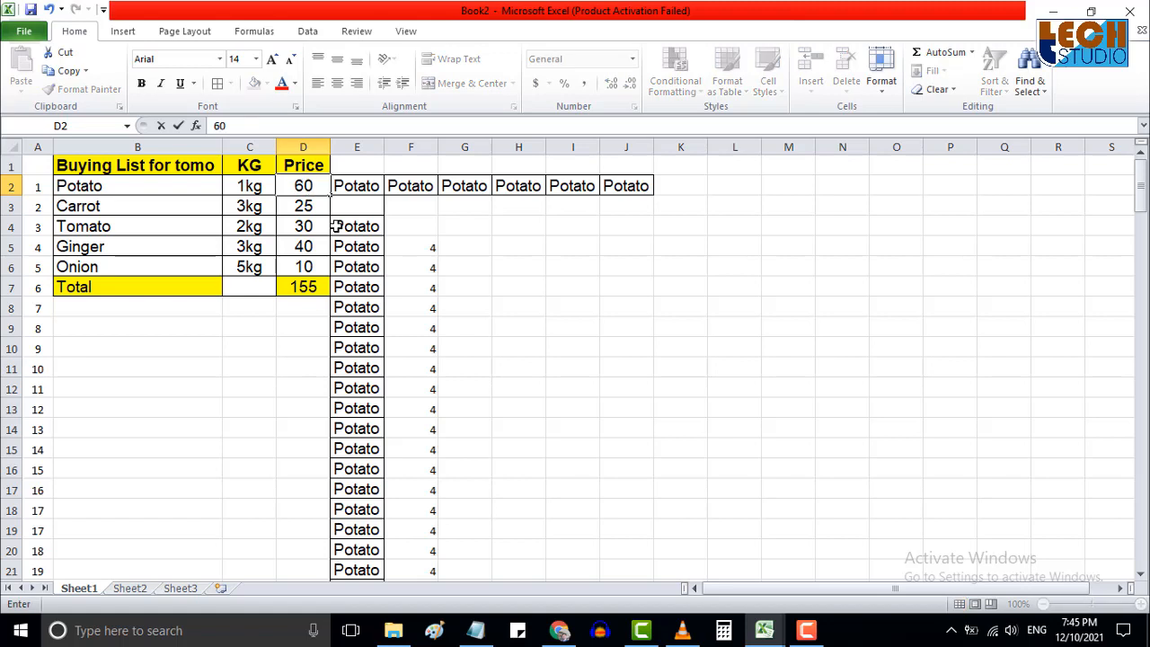
key("Return")
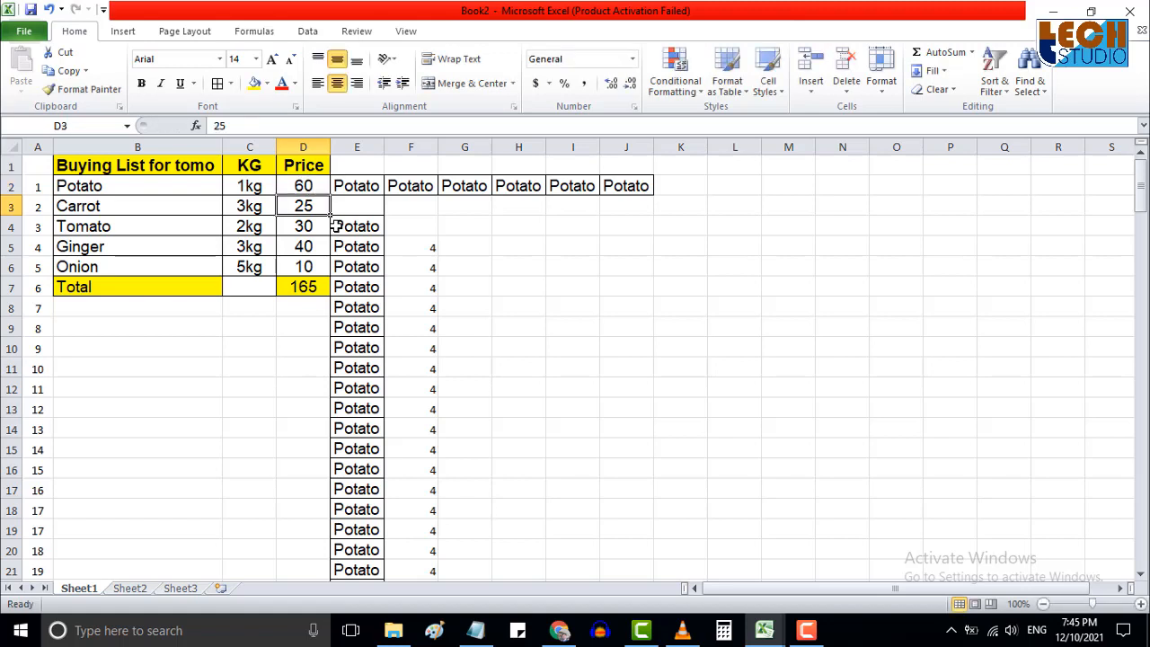
Examine how the Total formula in D7 and AutoSum relate to the item prices in D2:D6.
left_click(303, 286)
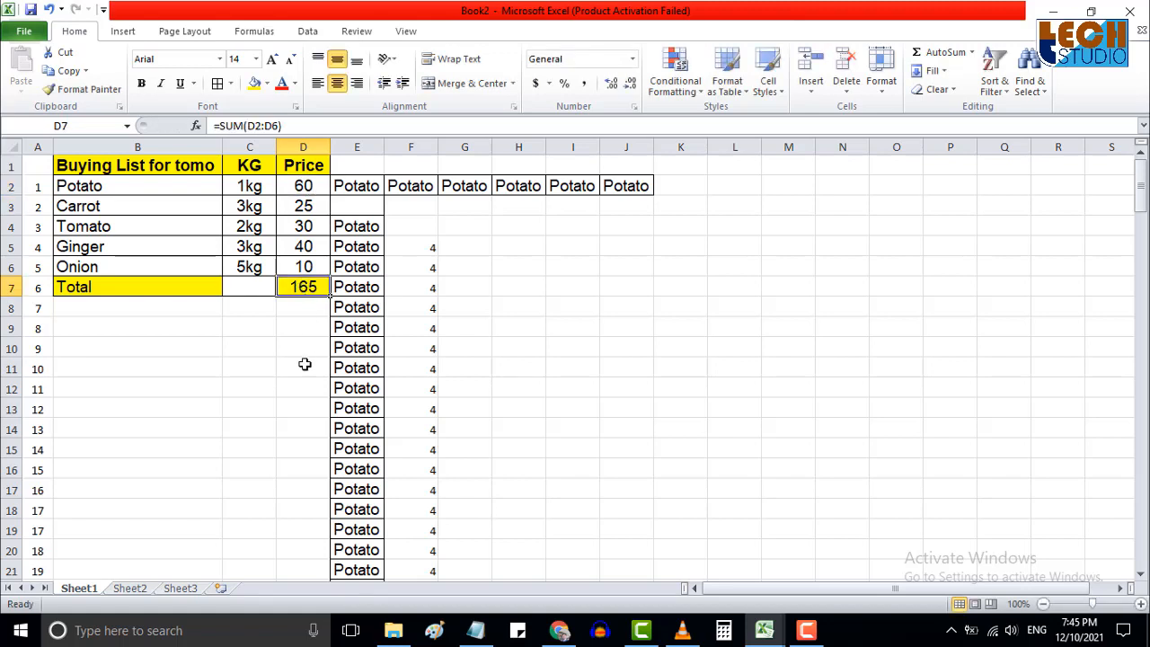
left_click(299, 228)
left_click_drag(297, 180, 310, 268)
left_click(316, 285)
left_click_drag(300, 182, 309, 267)
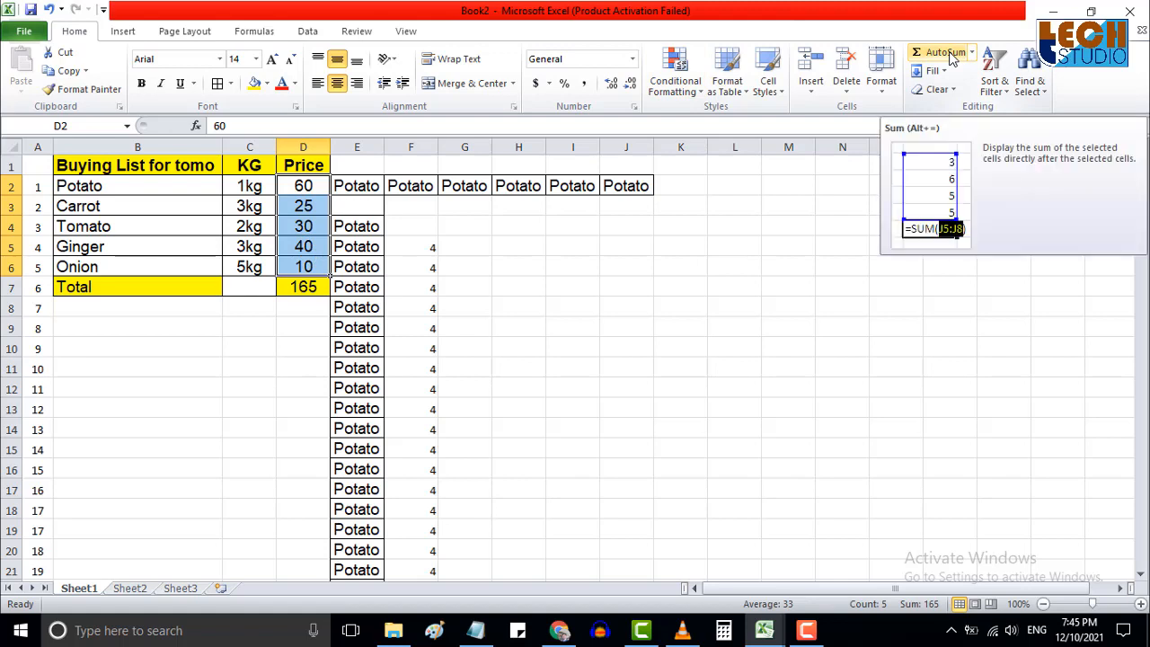
left_click(415, 305)
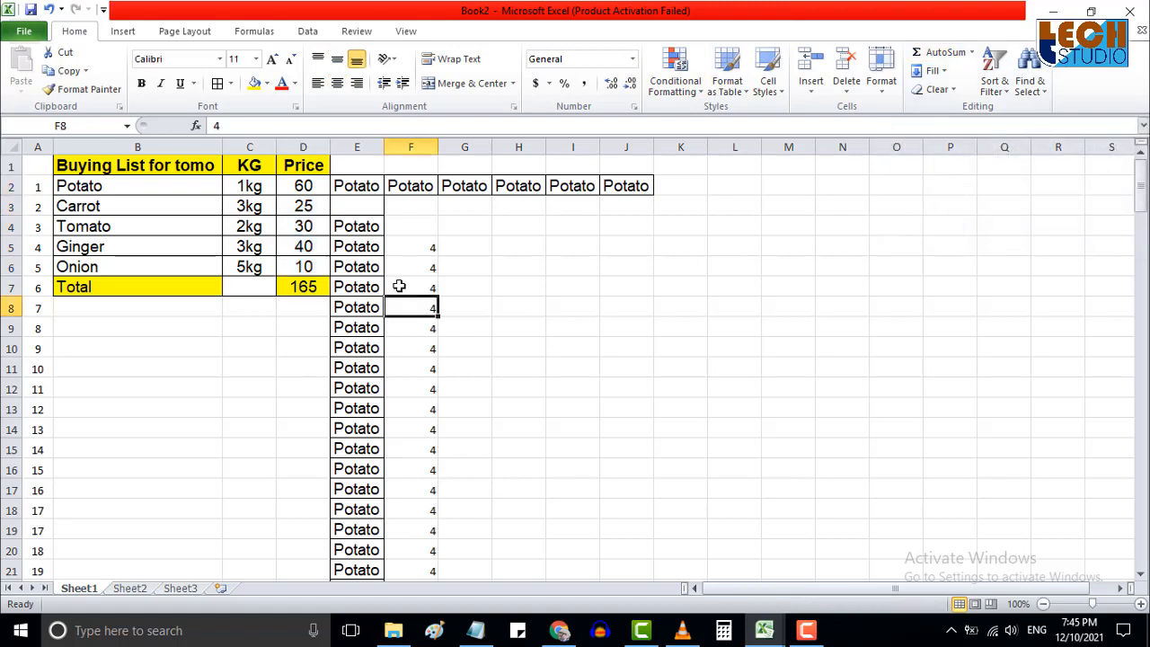
left_click(303, 190)
left_click_drag(304, 206, 304, 270)
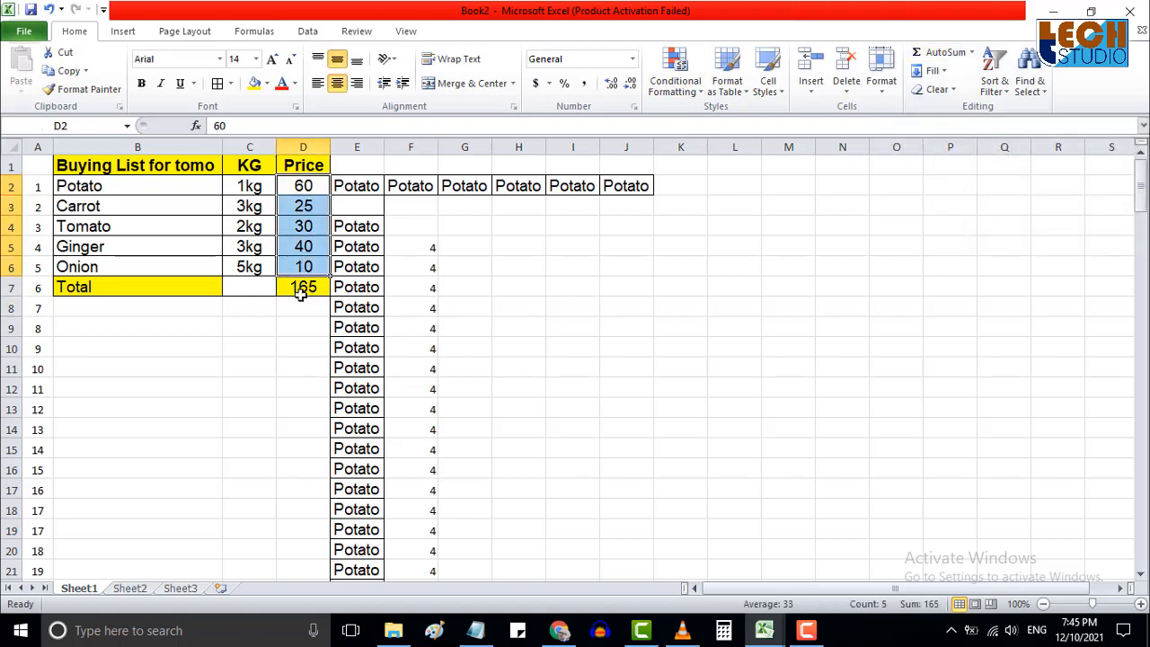
left_click(310, 293)
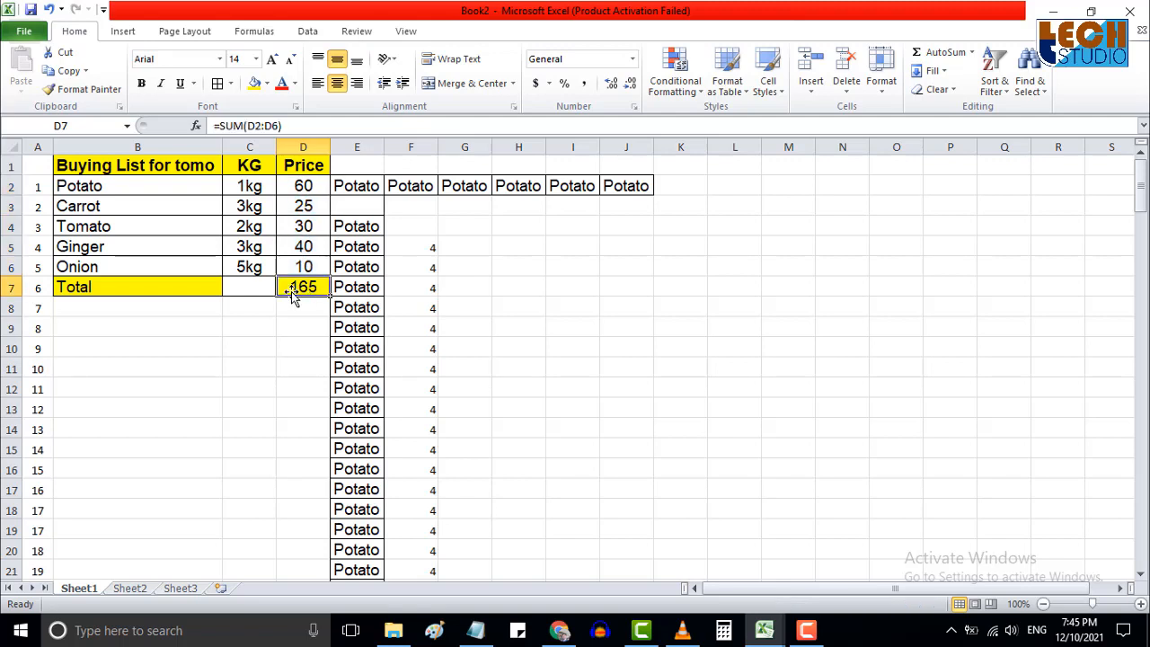
key("Return")
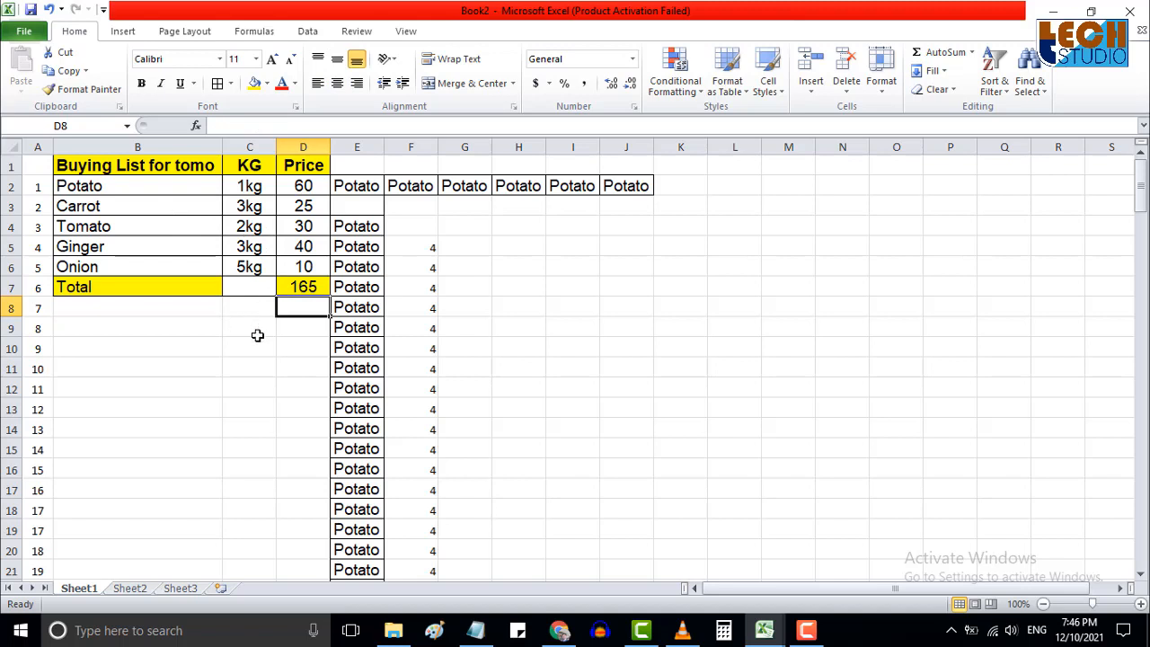
Save the workbook in the Documents folder as an Excel Workbook named abcd.
left_click(29, 13)
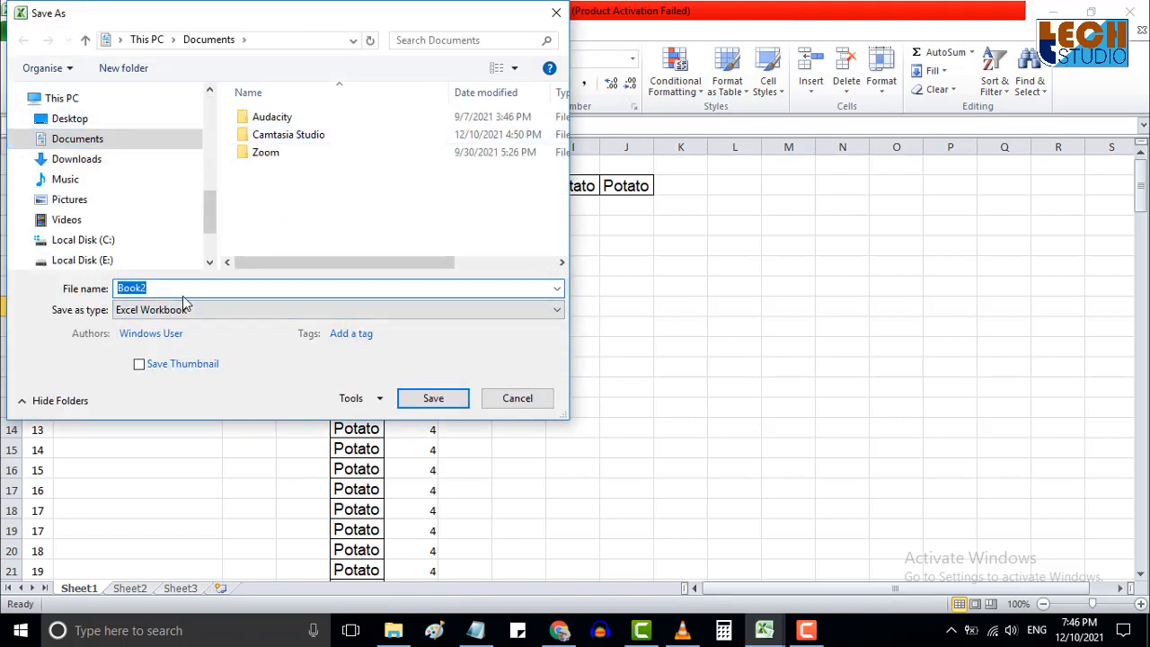
type("abcd")
left_click(433, 398)
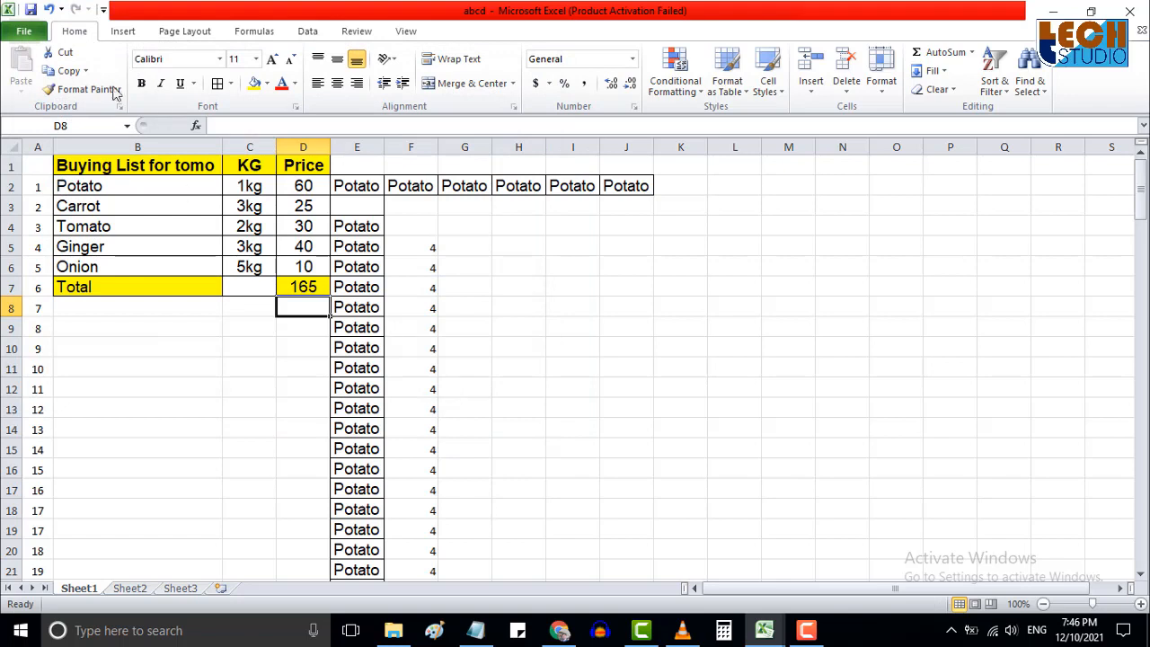
Look over the buying list in B1:D7 and save the abcd workbook again under its existing name.
left_click_drag(82, 165, 305, 288)
left_click(356, 286)
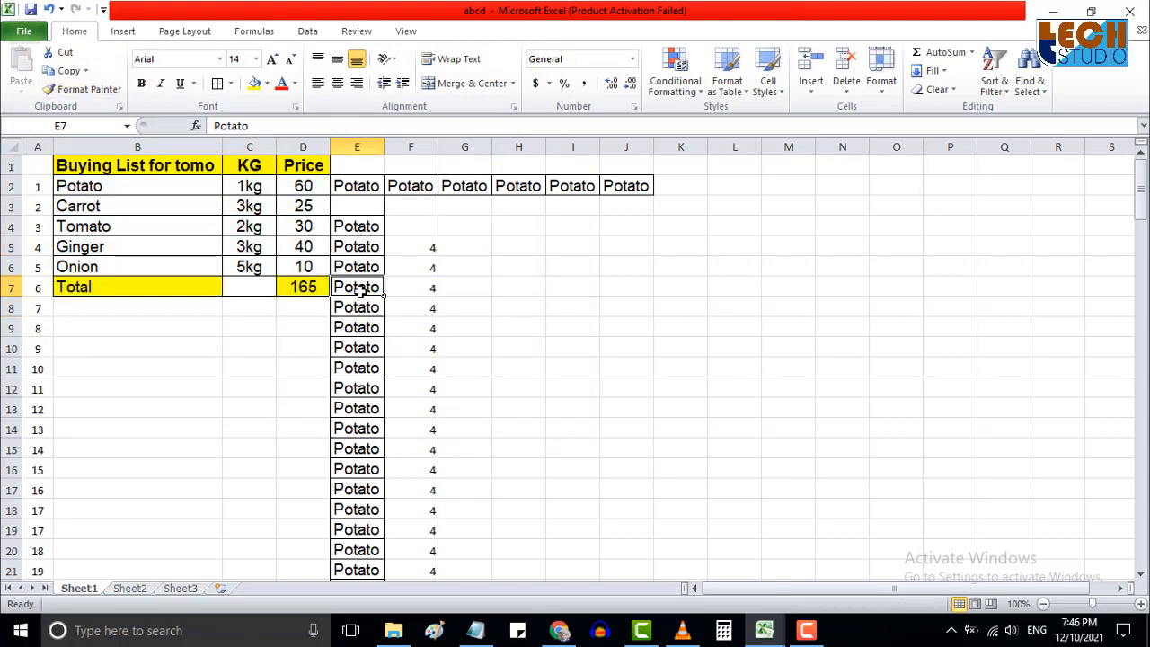
left_click(31, 11)
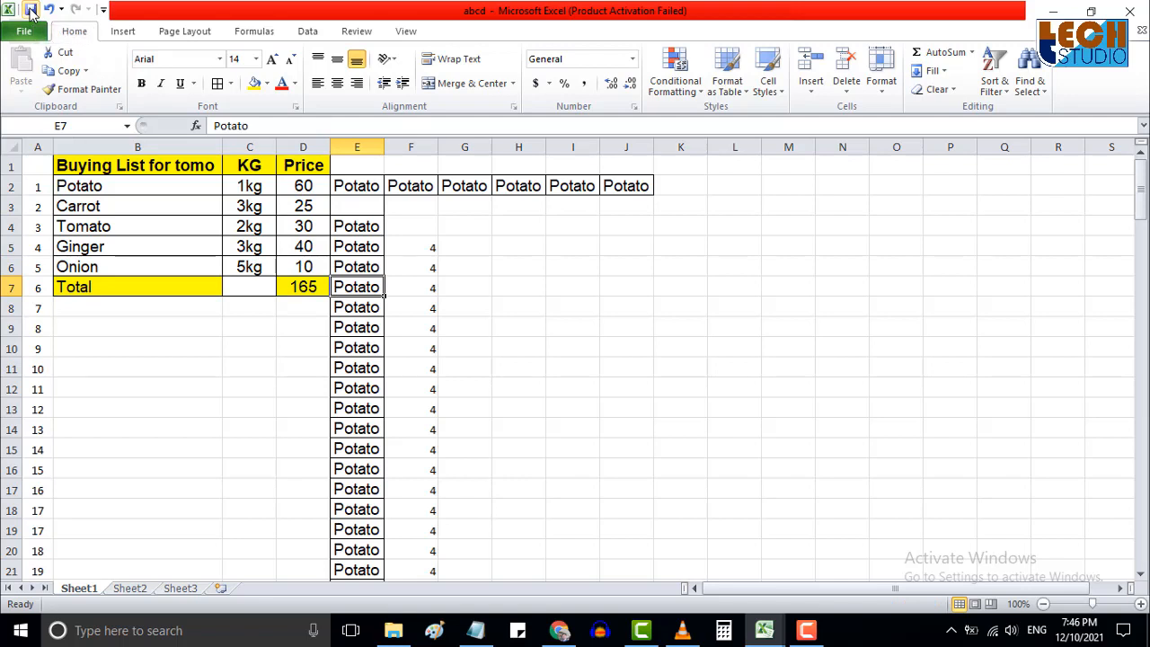